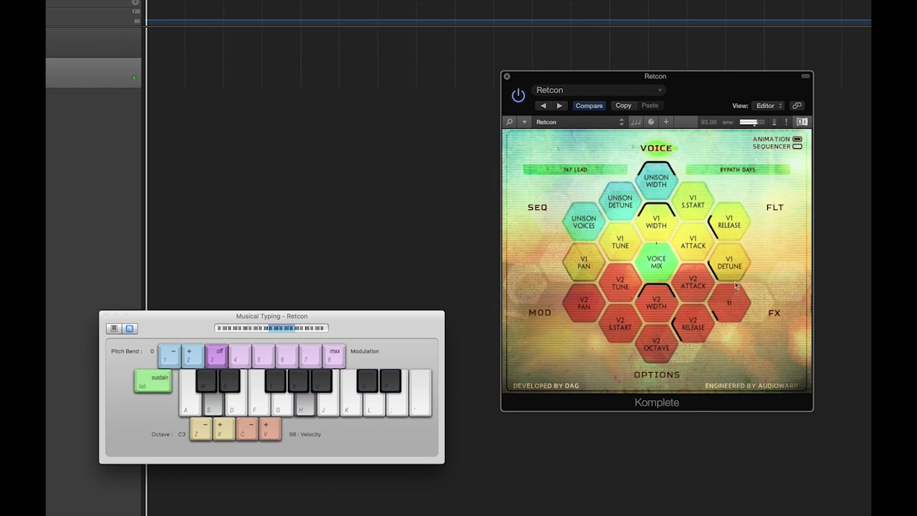
# Step: Set Voice 1's detune to 10 while playing two-note chords to hear the change
pyautogui.press('a')
pyautogui.press('f')
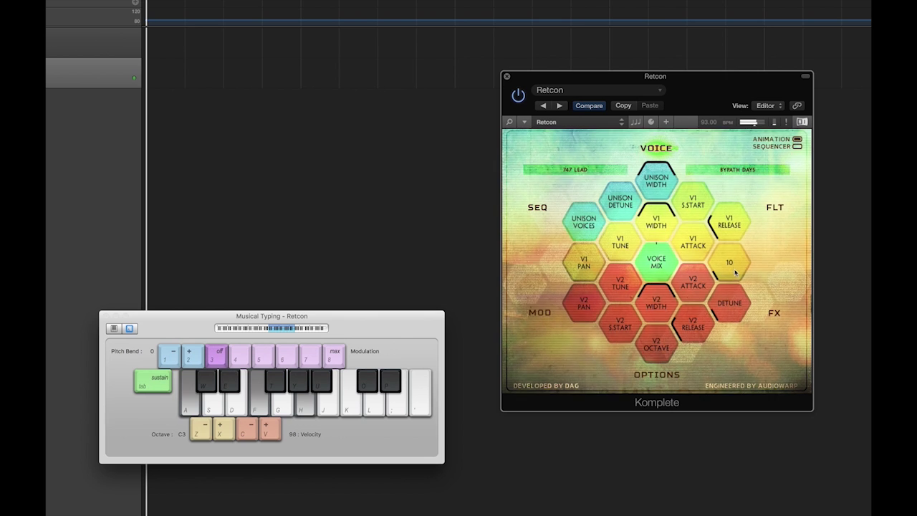
pyautogui.press('a')
pyautogui.press('d')
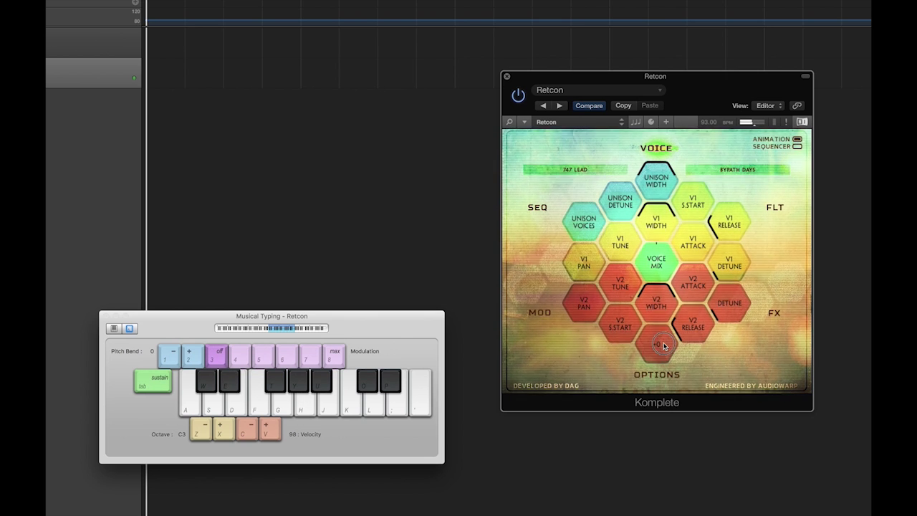
# Step: Shift Voice 2's octave away from +0 while playing two-note chords
pyautogui.press('a')
pyautogui.press('h')
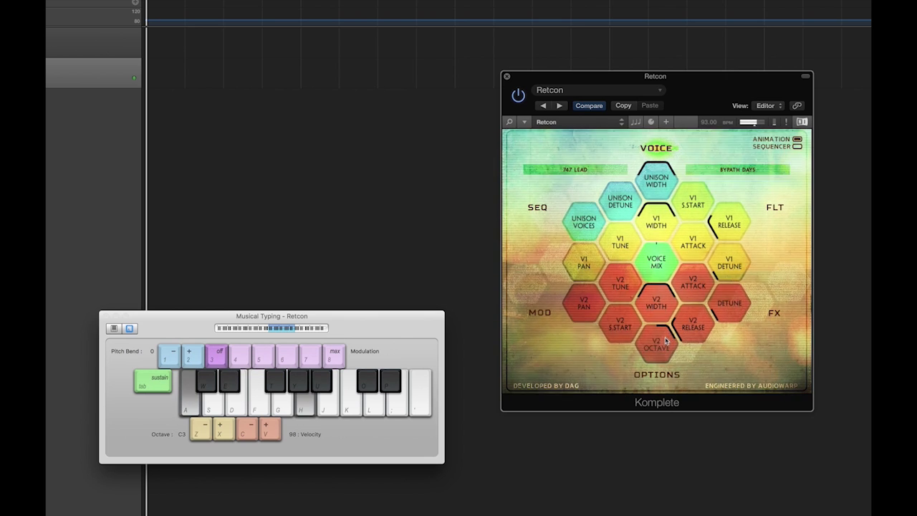
pyautogui.press('f')
pyautogui.press('h')
# Step: Lower the Musical Typing keyboard to octave C2 and audition the layered voices with chords
pyautogui.press('z')
pyautogui.press('a')
pyautogui.press('f')
pyautogui.press('h')
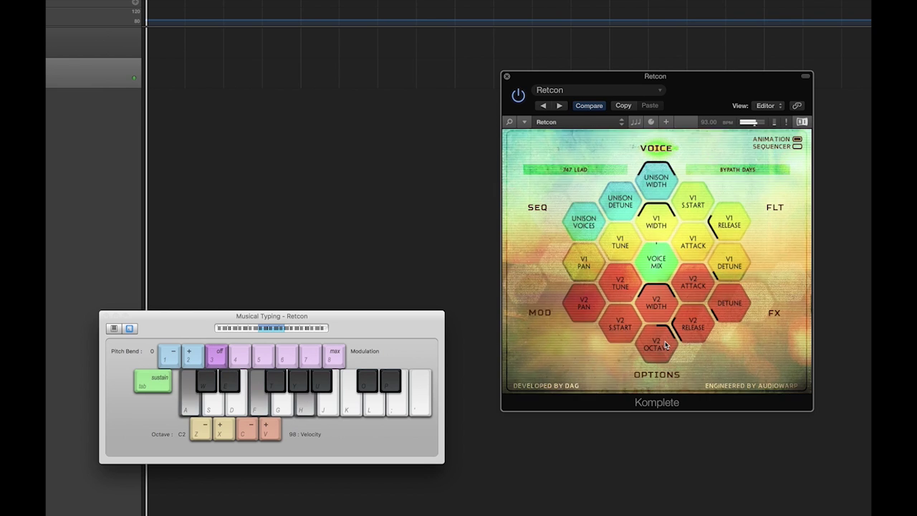
pyautogui.press('a')
pyautogui.press('d')
pyautogui.press('h')
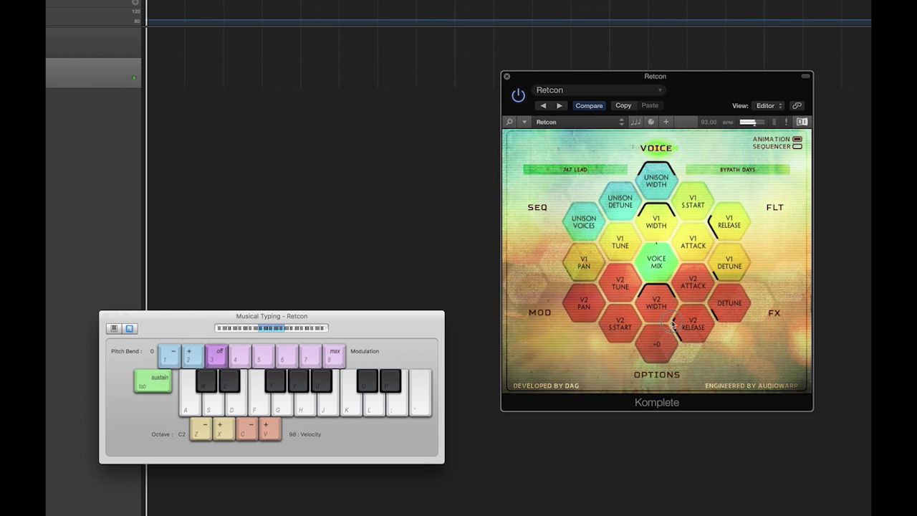
# Step: Reset the V2 Octave to +0 and audition the voices with repeated two-note chords
pyautogui.moveTo(664, 341)
pyautogui.mouseDown()
pyautogui.moveTo(662, 389)
pyautogui.moveTo(658, 352)
pyautogui.mouseUp()
pyautogui.press('a')
pyautogui.press('h')
pyautogui.press('a')
pyautogui.press('h')
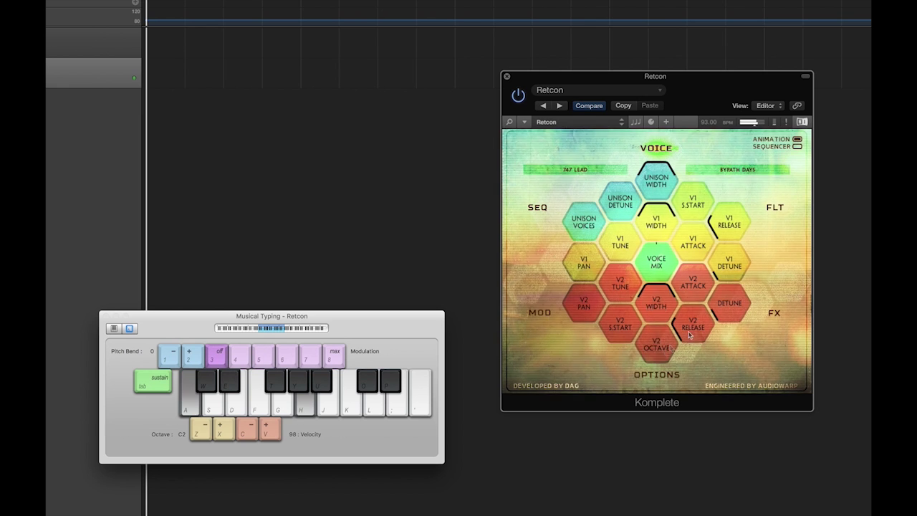
pyautogui.press('a')
pyautogui.press('h')
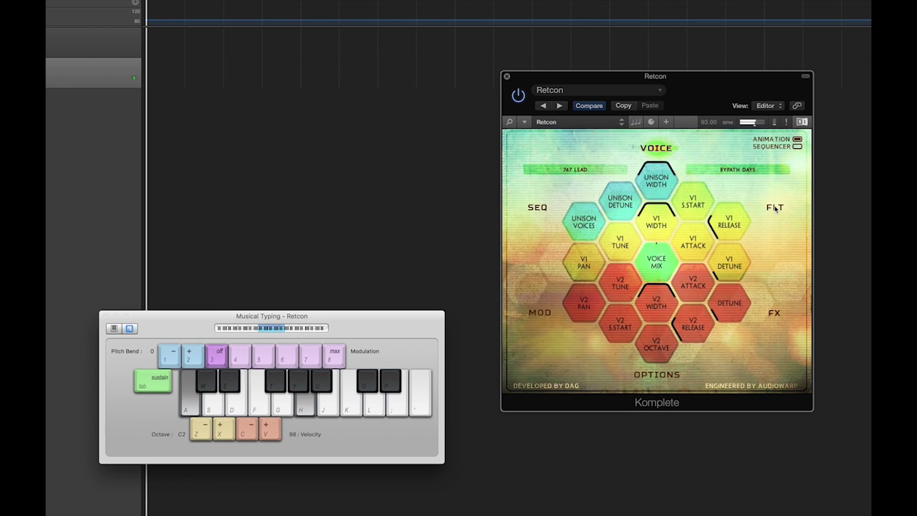
# Step: Open the filter (FLT) page and compare the serial and parallel filter routings while playing two-note chords
pyautogui.click(777, 209)
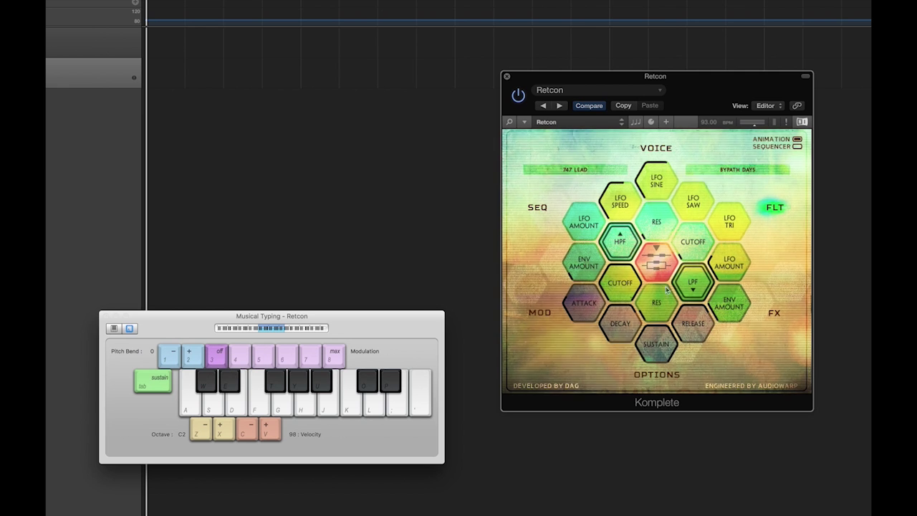
pyautogui.press('a')
pyautogui.press('h')
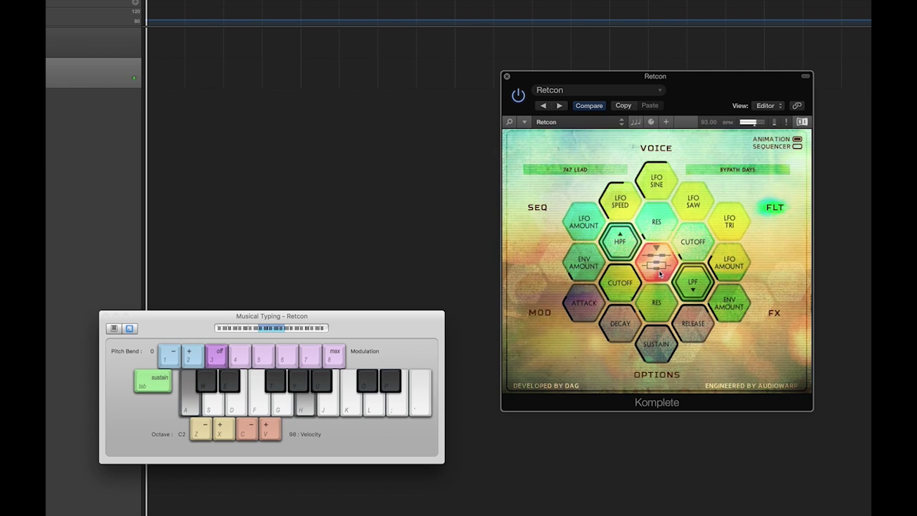
pyautogui.press('a')
pyautogui.press('h')
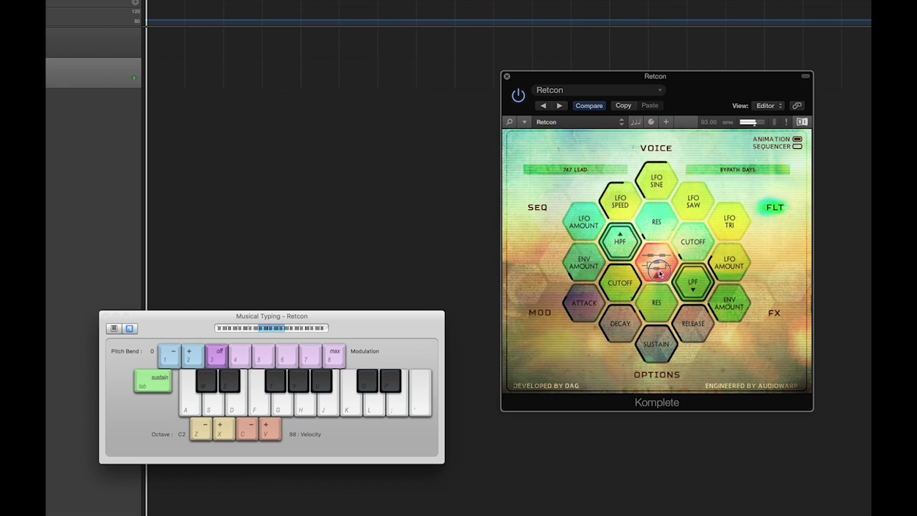
pyautogui.press('a')
pyautogui.press('h')
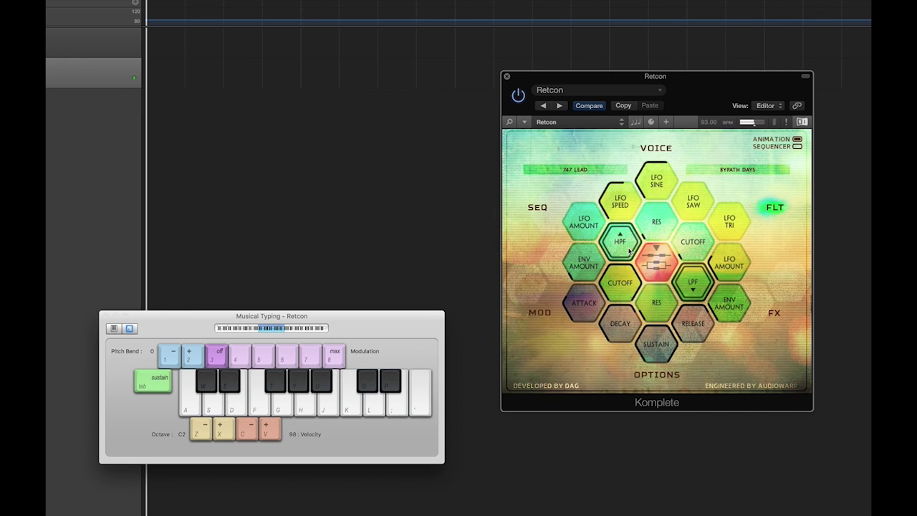
# Step: Keep the first filter as HPF, set its cutoff to 65, and lower the LPF cutoff while auditioning chords
pyautogui.moveTo(624, 246); pyautogui.dragTo(629, 218)
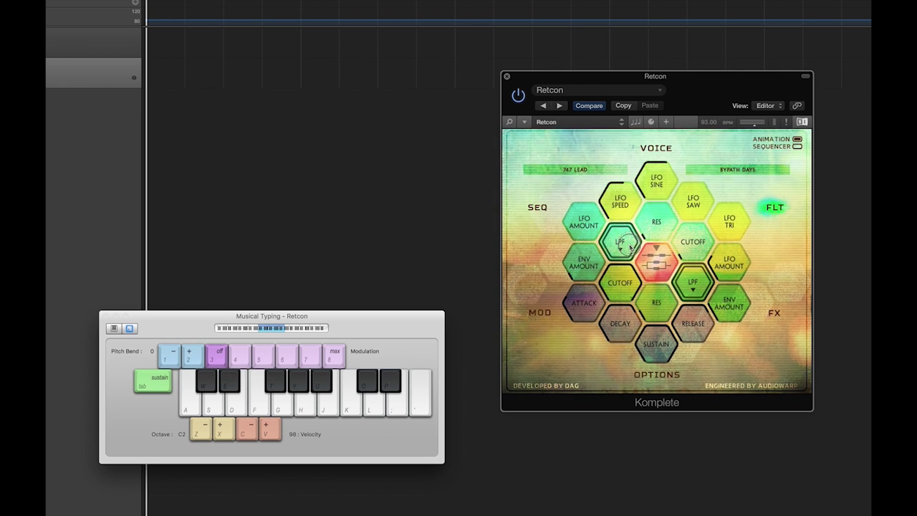
pyautogui.hotkey('a', 'h')
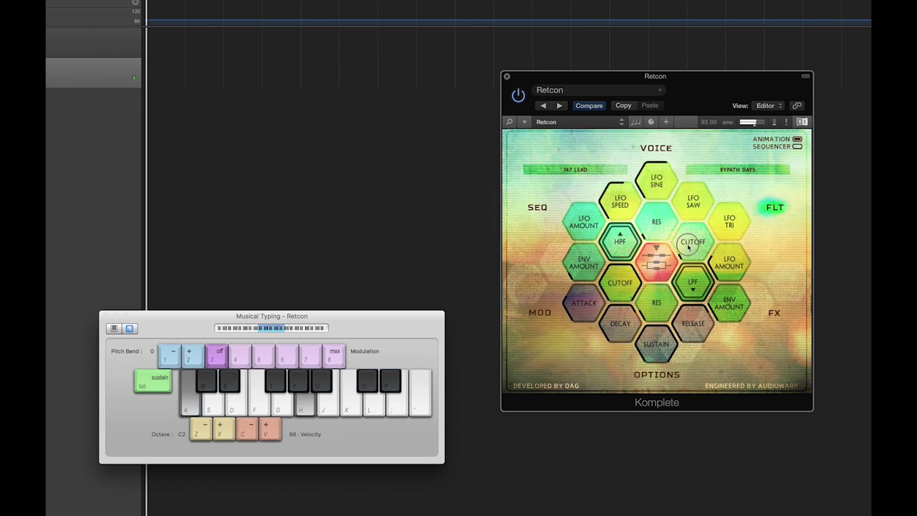
pyautogui.hotkey('a', 'f')
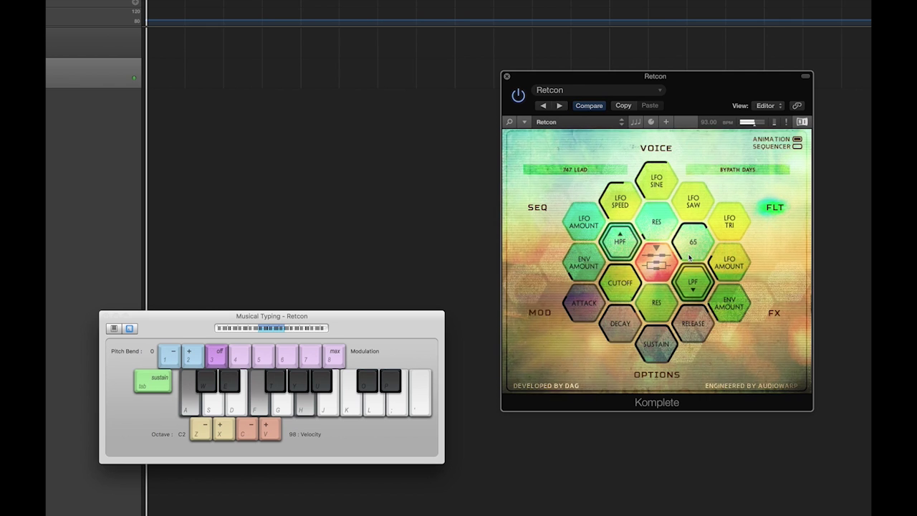
pyautogui.hotkey('a', 'd')
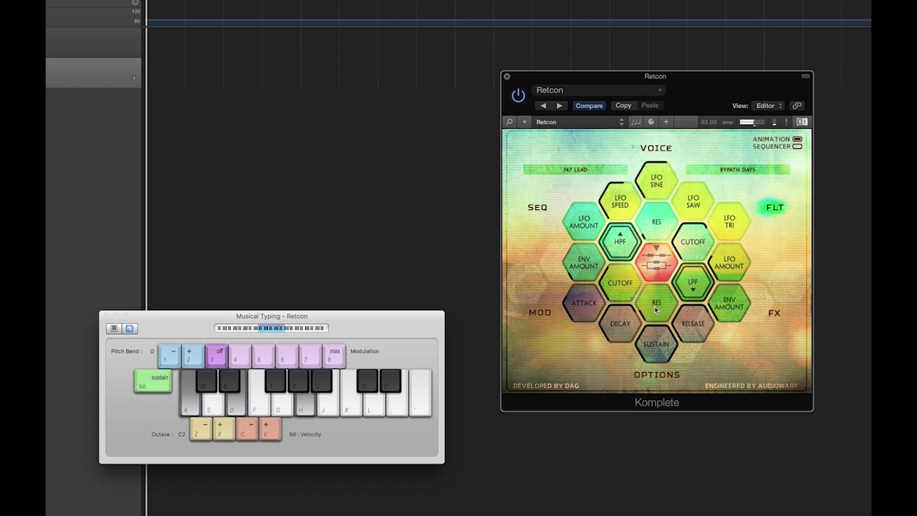
pyautogui.hotkey('a', 'f')
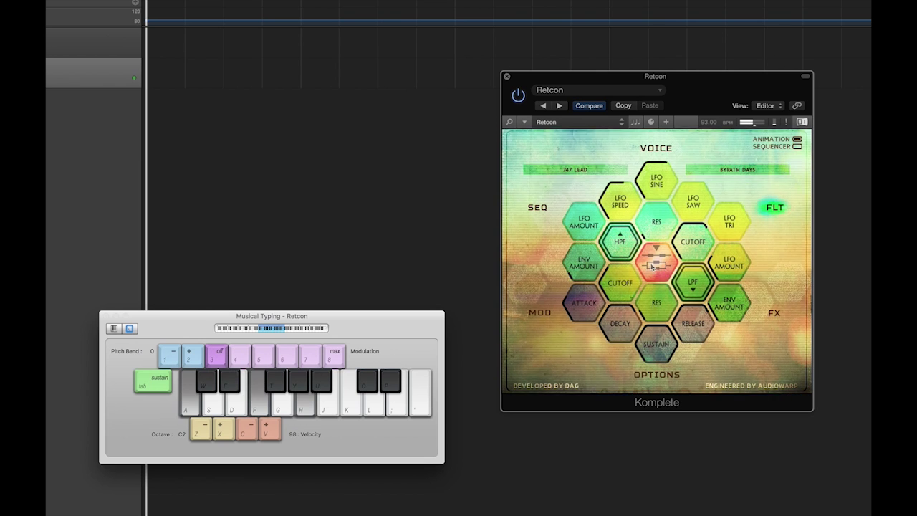
# Step: Compare the parallel and serial filter routings by playing chords, ending on the serial routing
pyautogui.hotkey('a', 'f')
pyautogui.press('h')
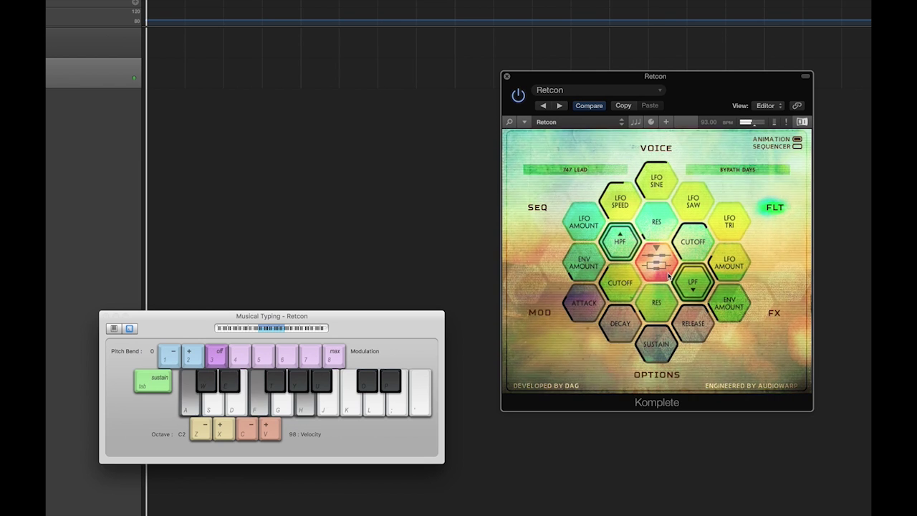
pyautogui.hotkey('a', 'j')
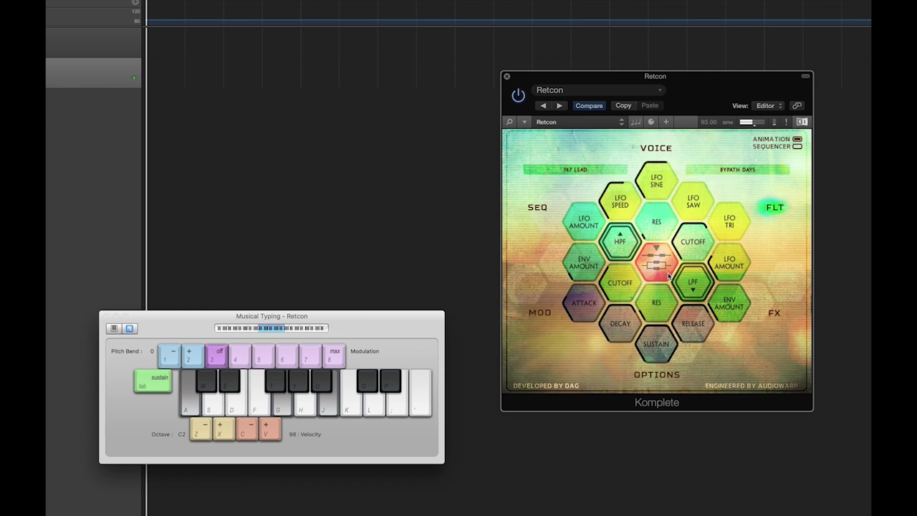
pyautogui.hotkey('a', 'j')
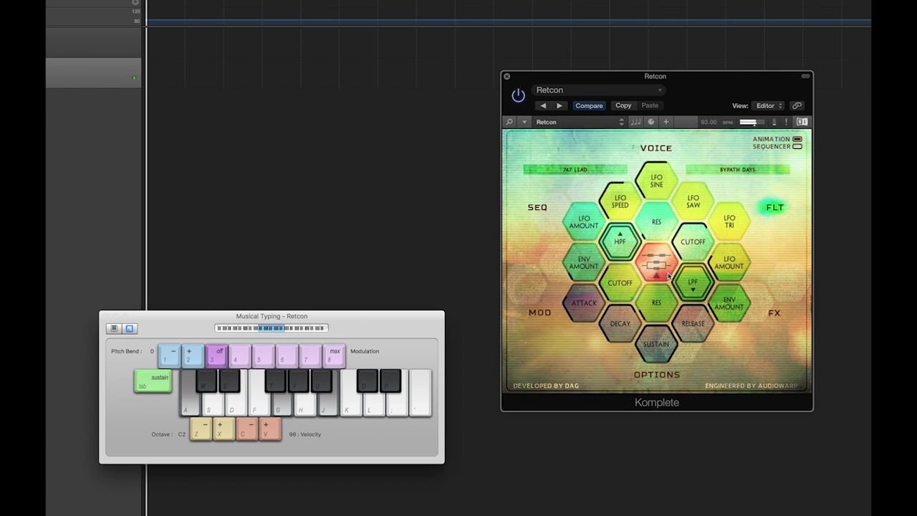
pyautogui.hotkey('a', 'f')
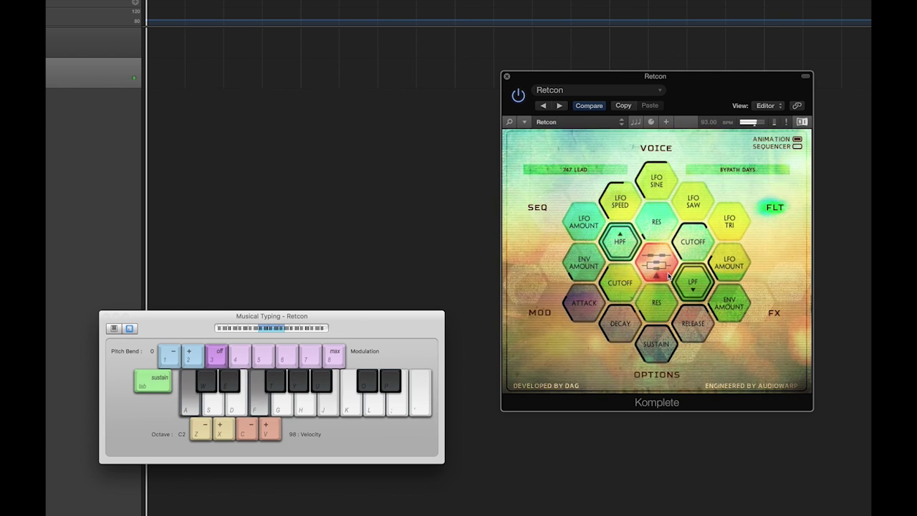
pyautogui.hotkey('a', 'f')
pyautogui.hotkey('a', 'j')
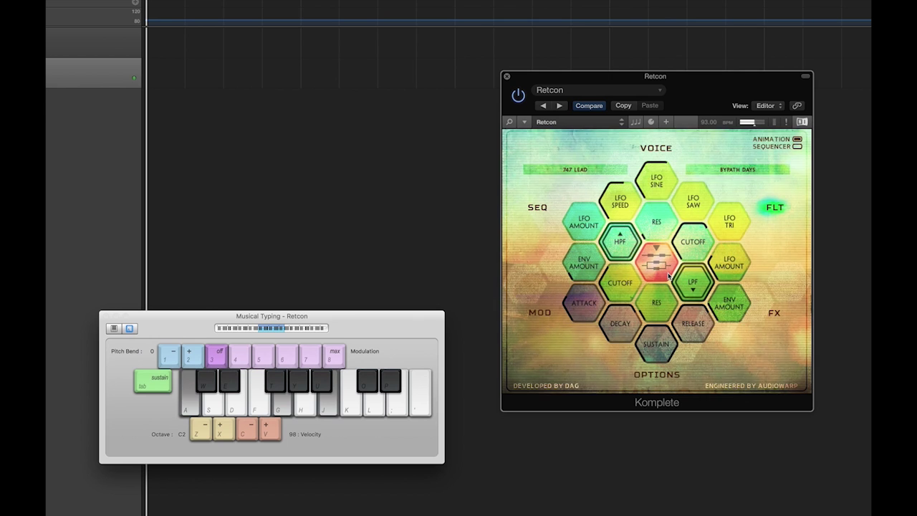
pyautogui.hotkey('f', 'h')
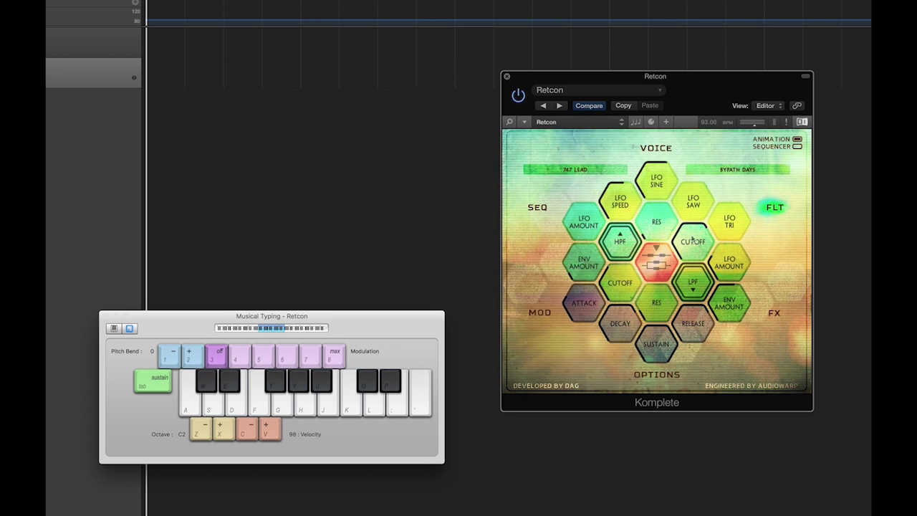
# Step: Raise the HPF envelope amount to about 35 and set the filter envelope's release to 97 while playing chords
pyautogui.hotkey('a', 'h')
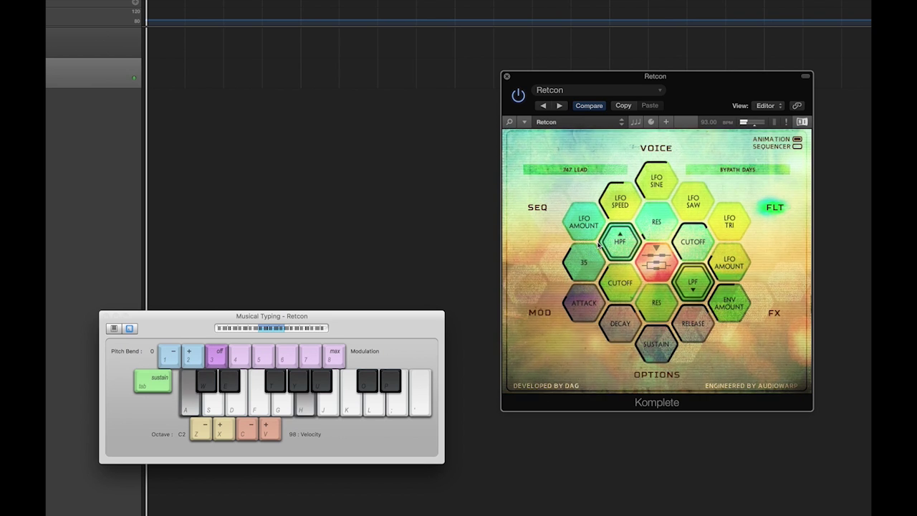
pyautogui.moveTo(575, 313); pyautogui.dragTo(646, 346)
pyautogui.press('a')
pyautogui.press('h')
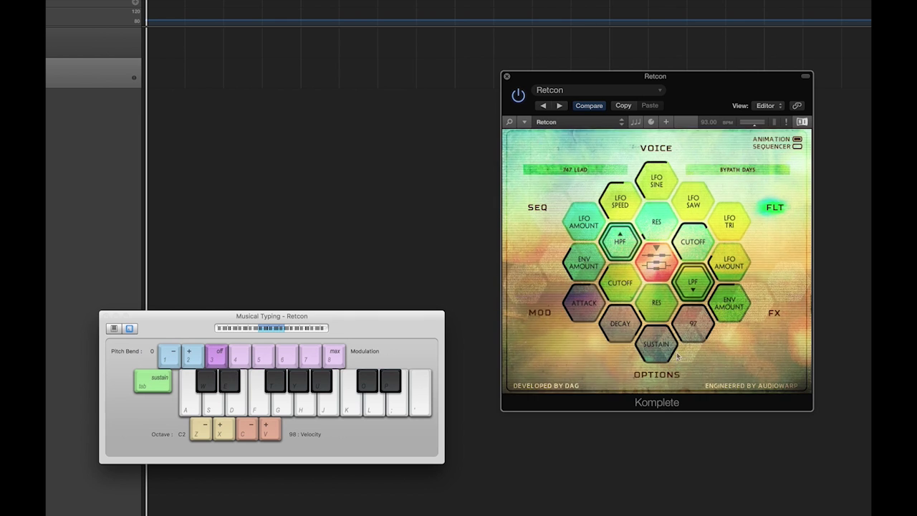
# Step: Adjust the LPF envelope amount while playing chords to hear the filter envelope
pyautogui.hotkey('a', 'h')
pyautogui.hotkey('a', 'j')
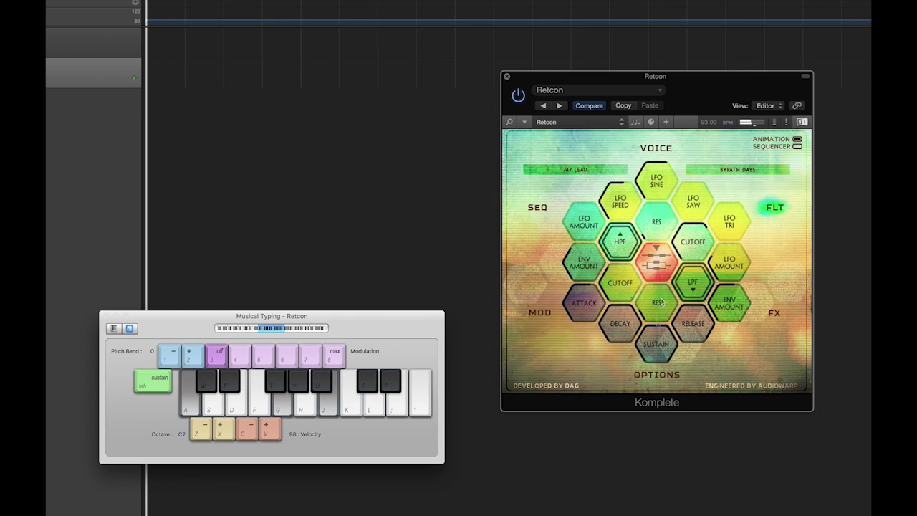
pyautogui.hotkey('a', 'f')
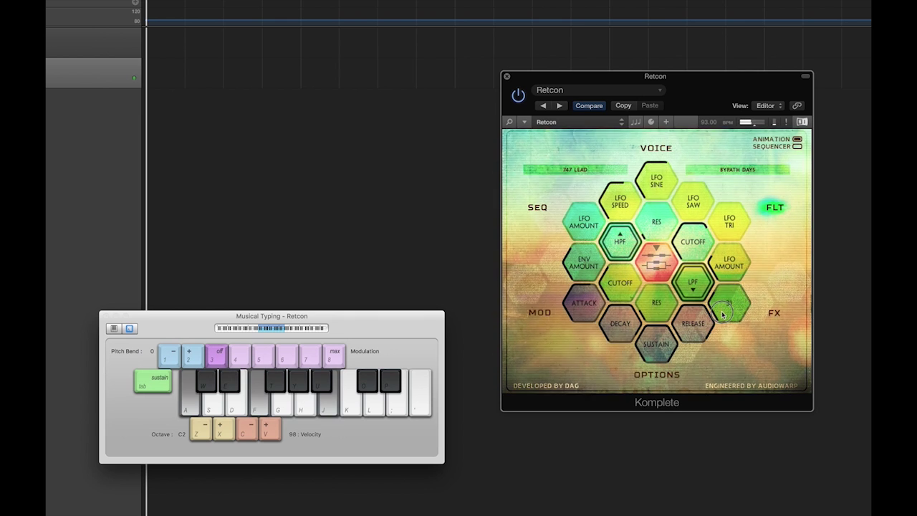
pyautogui.press('f')
# Step: Set the LPF's LFO amount to 47 and the HPF's LFO amount to 48 while playing chords
pyautogui.moveTo(729, 271); pyautogui.dragTo(729, 266)
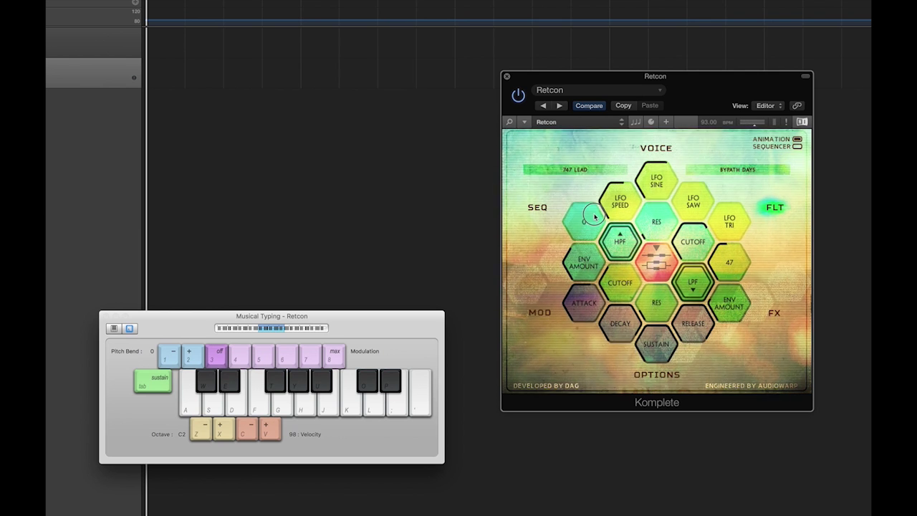
pyautogui.hotkey('a', 'd')
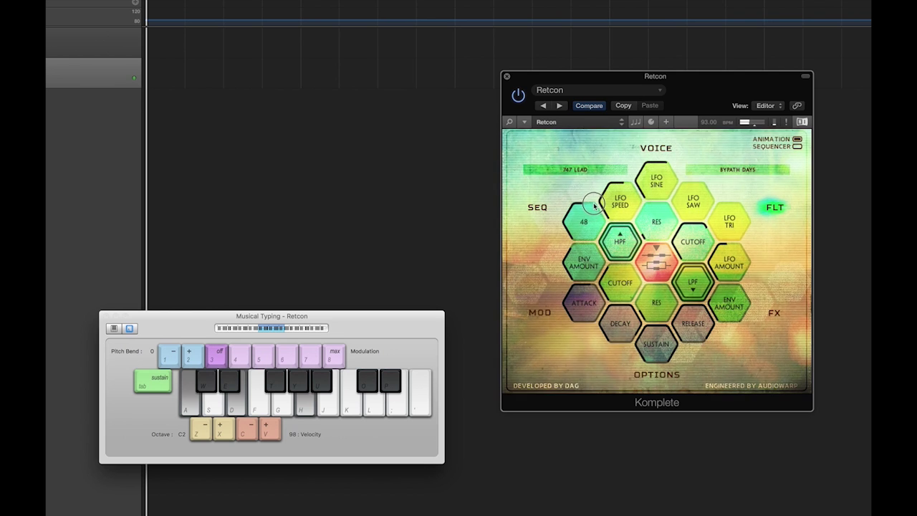
pyautogui.hotkey('a', 'j')
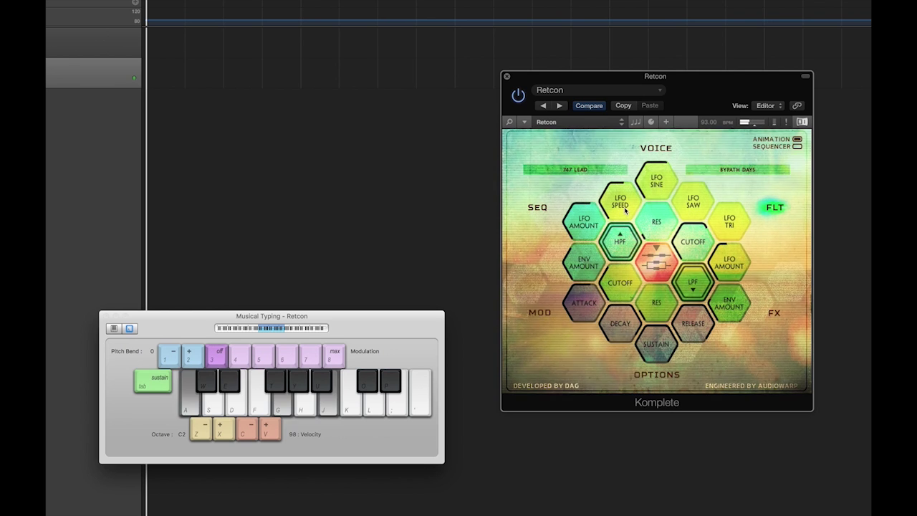
# Step: Set the filter LFO speed to 1/8T and lower the LFO Sine amount while playing chords
pyautogui.hotkey('a', 'f', 'h')
pyautogui.moveTo(624, 201); pyautogui.dragTo(625, 203)
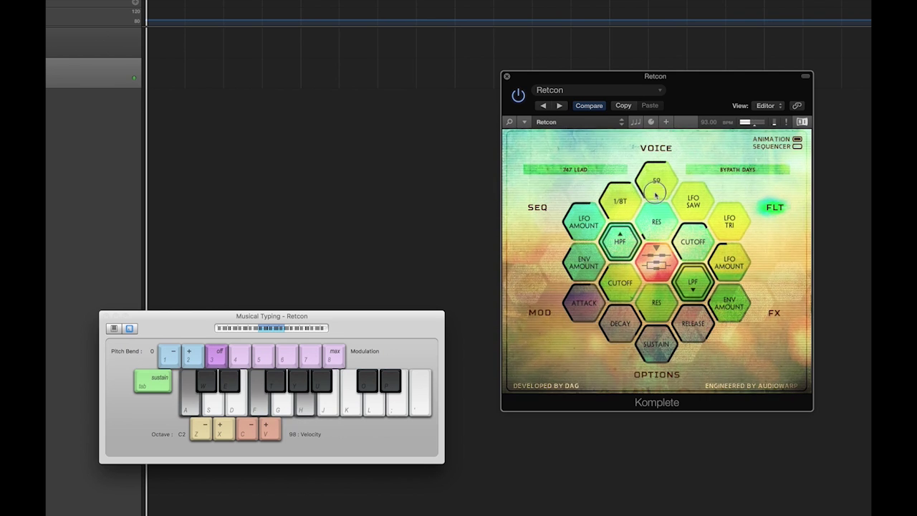
pyautogui.hotkey('d', 'h')
# Step: Try filter LFO speeds 1/1 and 1/32T, set the speed to 1/32, and raise the LFO Saw amount to 36
pyautogui.click(635, 205)
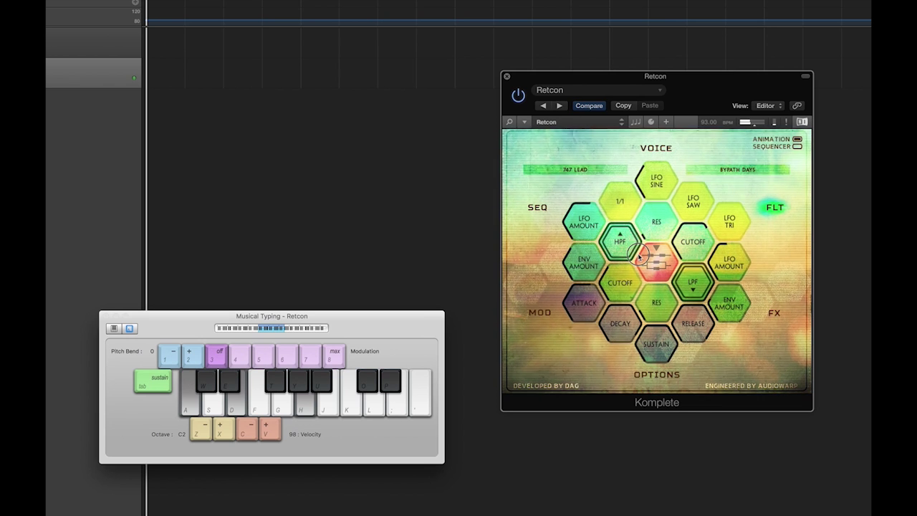
pyautogui.hotkey('a', 'd')
pyautogui.moveTo(622, 202); pyautogui.dragTo(623, 228)
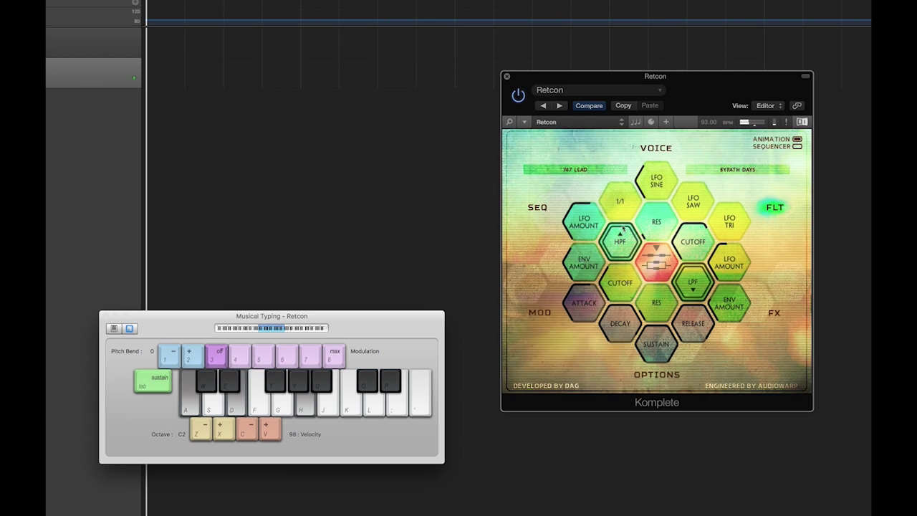
pyautogui.hotkey('a', 'd')
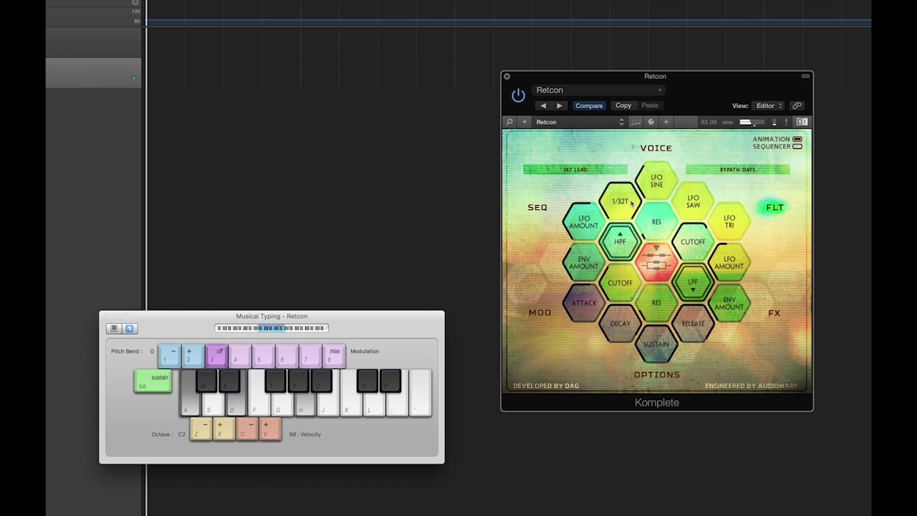
pyautogui.click(629, 203)
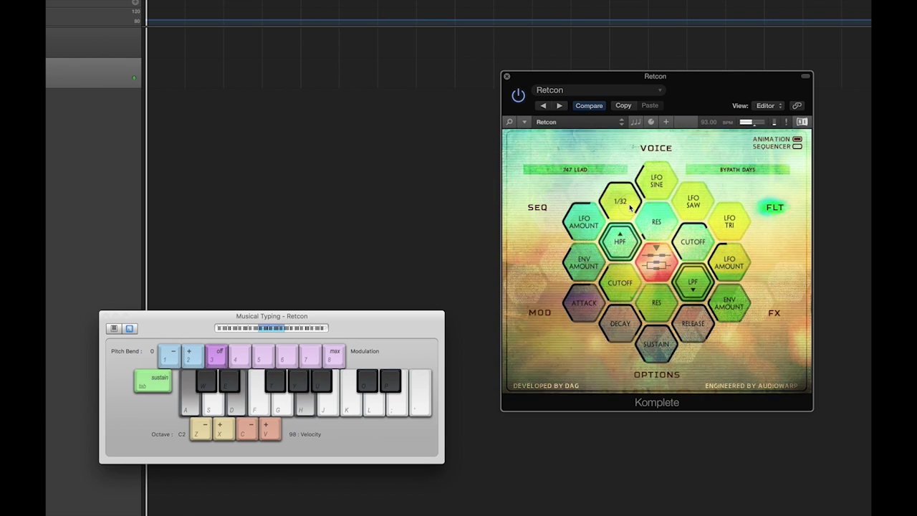
pyautogui.hotkey('a', 'f')
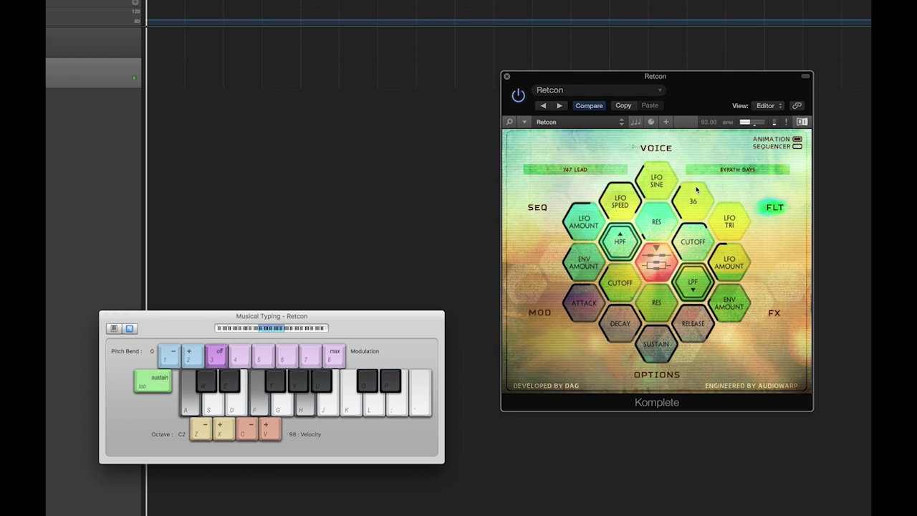
# Step: Adjust the filter's LFO Triangle amount and set the filter LFO speed to 1/4 while playing chords
pyautogui.hotkey('g', 'j')
pyautogui.click(729, 236)
pyautogui.moveTo(732, 222); pyautogui.dragTo(733, 217)
pyautogui.press('f')
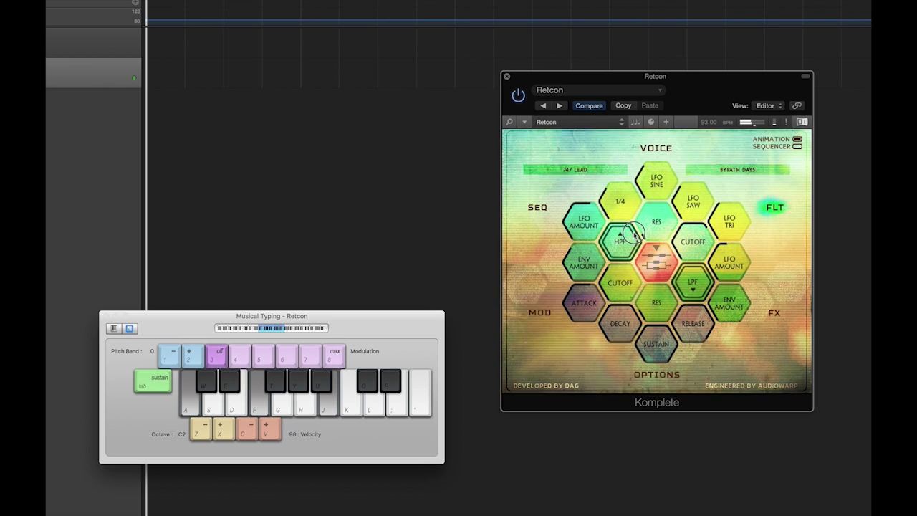
pyautogui.hotkey('k', "'")
pyautogui.press('a')
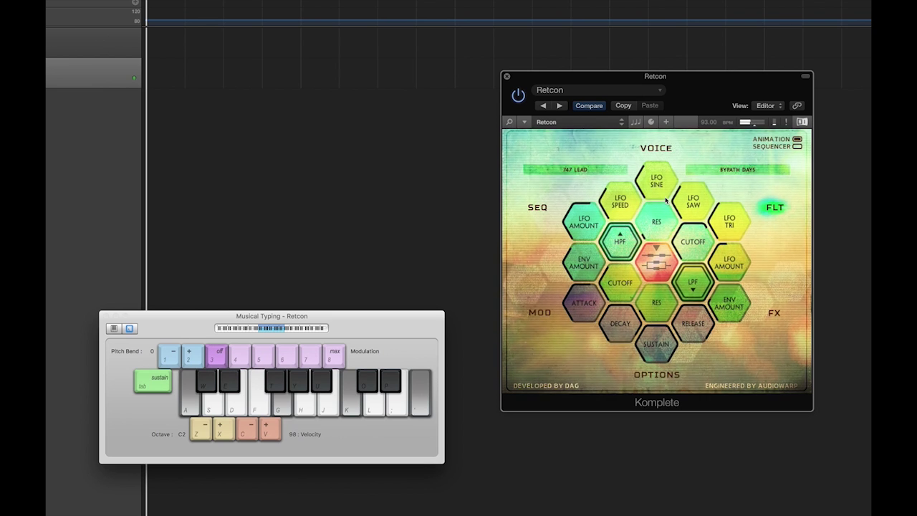
pyautogui.press('h')
pyautogui.press('f')
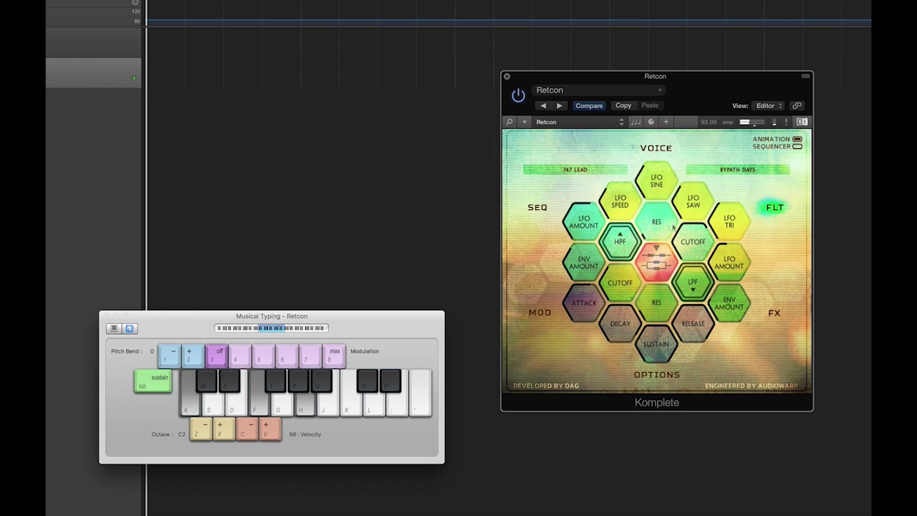
# Step: Lower the HPF cutoff and adjust the LPF cutoff to 31 while playing notes
pyautogui.click(693, 243)
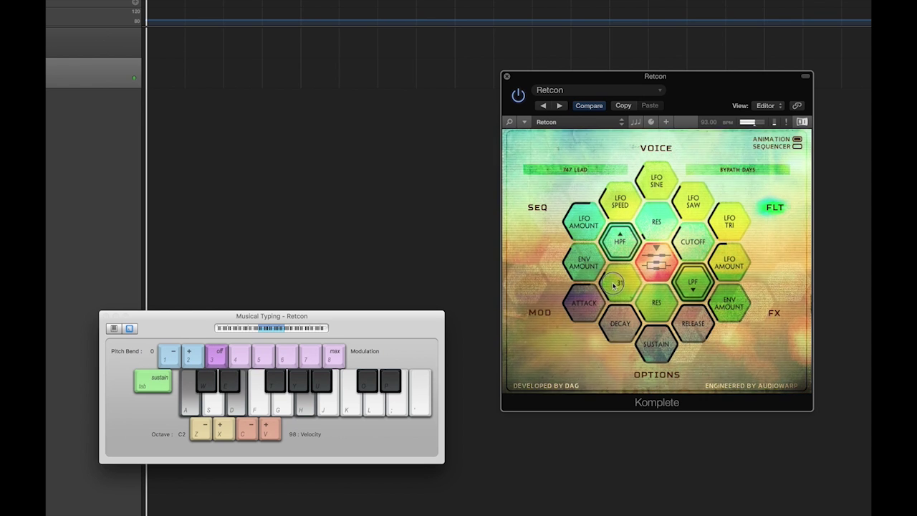
pyautogui.hotkey('k', "'")
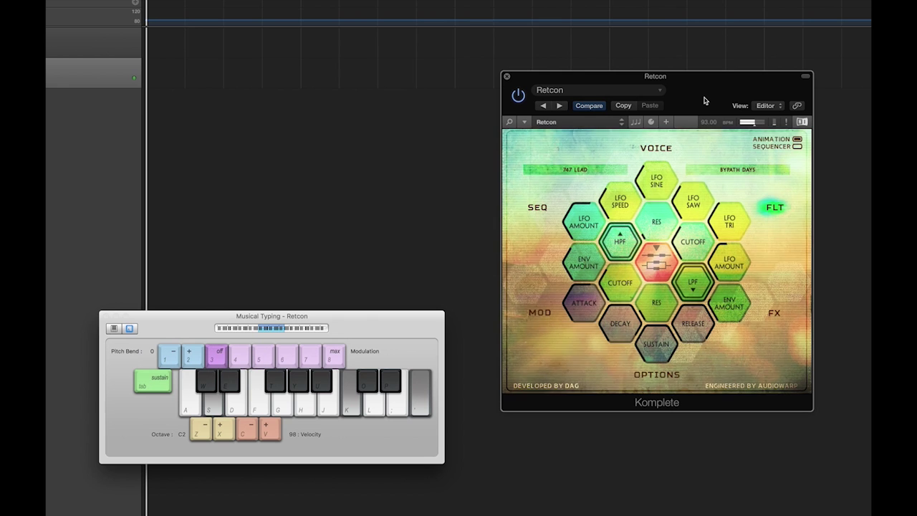
pyautogui.press('h')
pyautogui.press('k')
pyautogui.press(';')
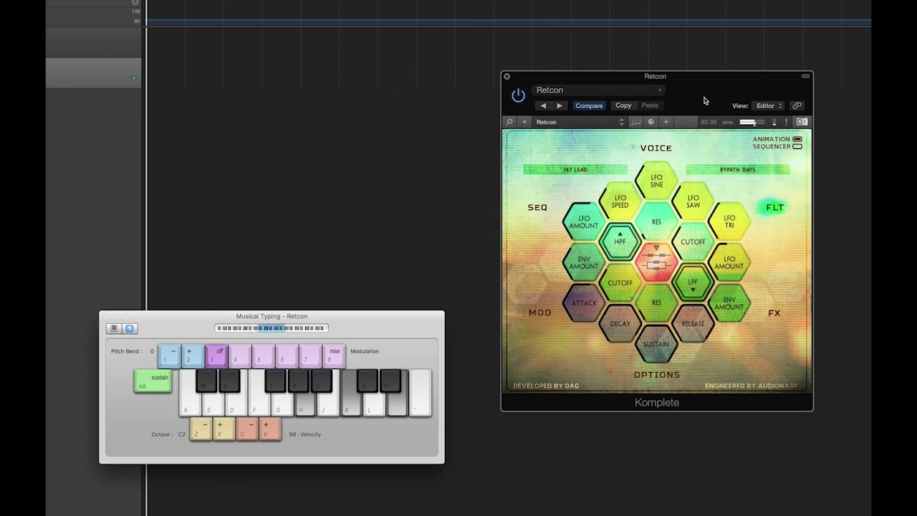
# Step: Play a run of chords and melody notes to audition the patch with the current filter settings
pyautogui.press('a')
pyautogui.press('k')
pyautogui.press('l')
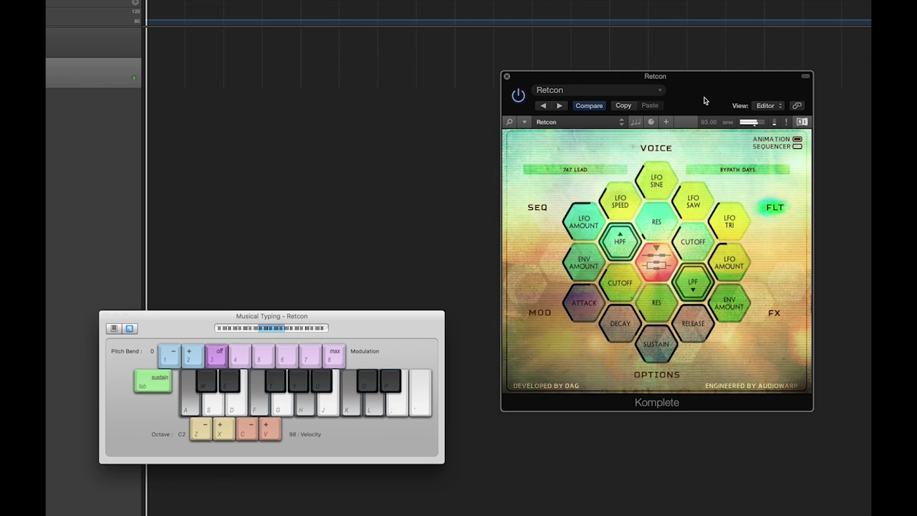
pyautogui.press('l')
pyautogui.press(';')
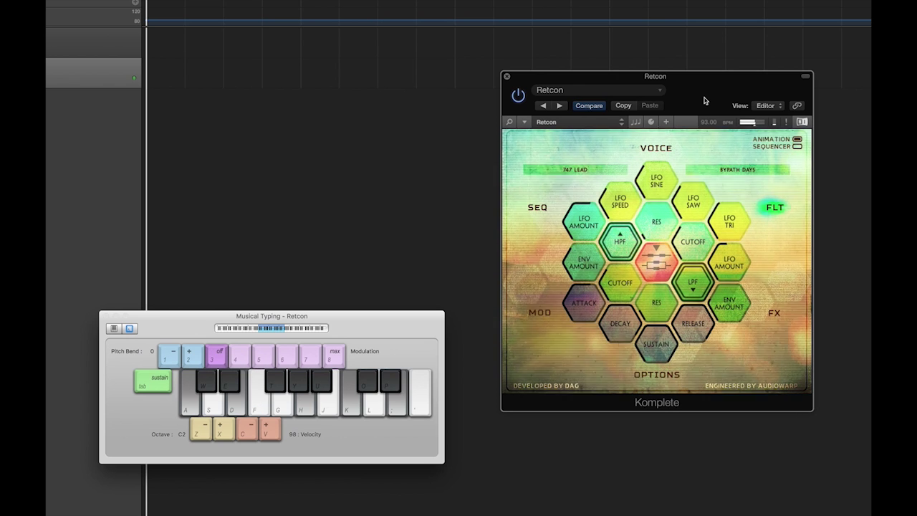
pyautogui.press("'")
pyautogui.press('s')
pyautogui.press('f')
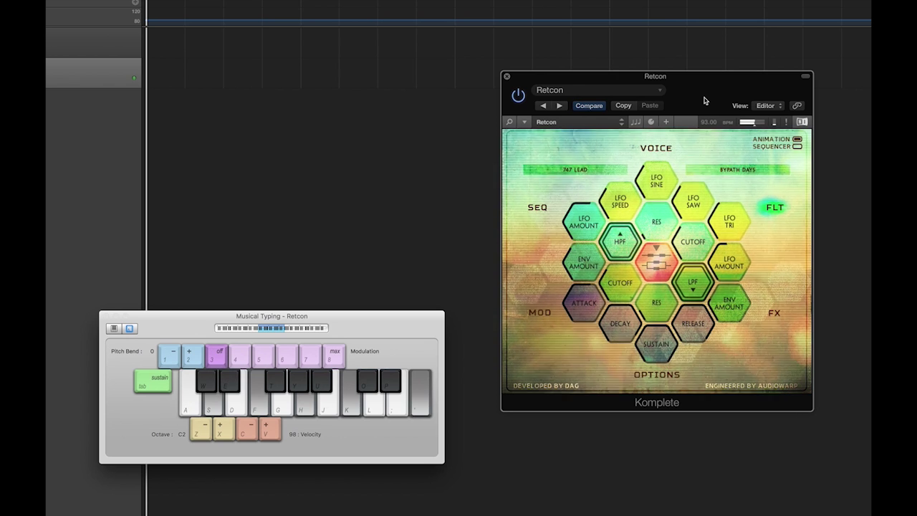
pyautogui.press('a')
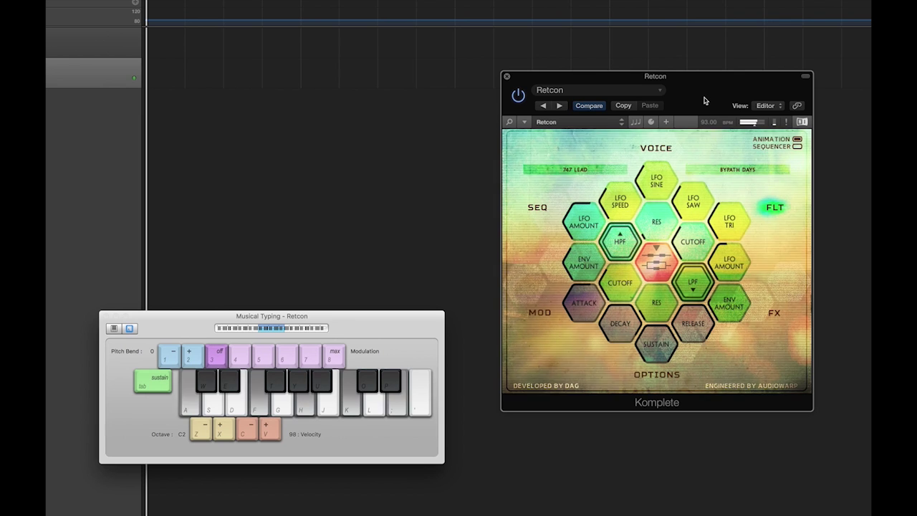
pyautogui.press('f')
pyautogui.press('k')
pyautogui.press(';')
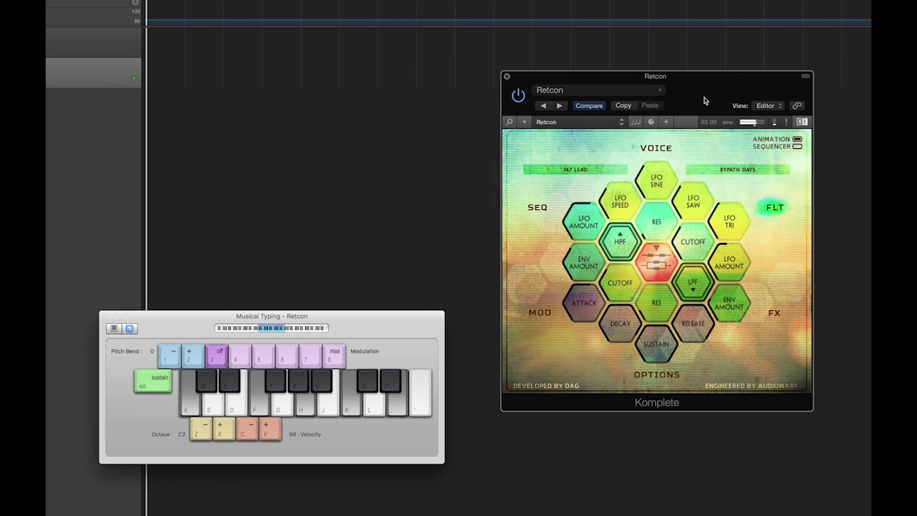
pyautogui.press('a')
pyautogui.press('d')
pyautogui.press('g')
pyautogui.press('k')
pyautogui.press('l')
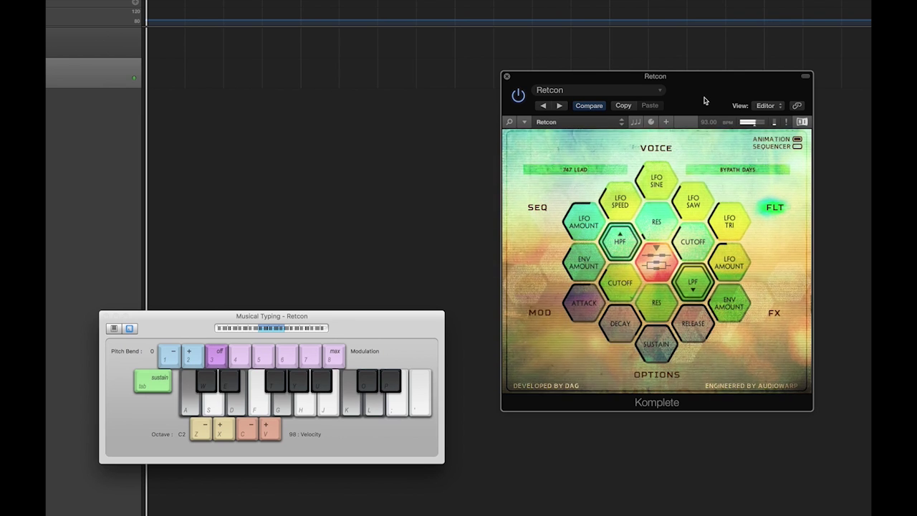
pyautogui.press('f')
pyautogui.press('k')
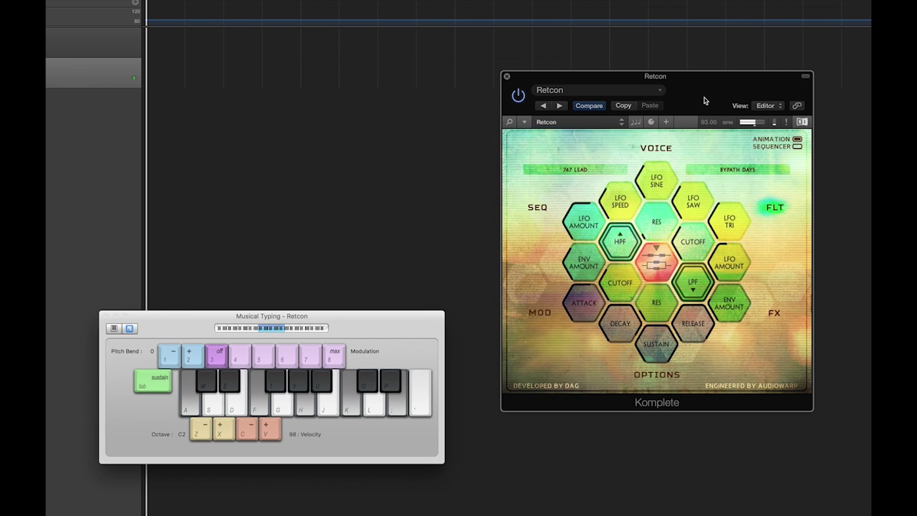
pyautogui.press('h')
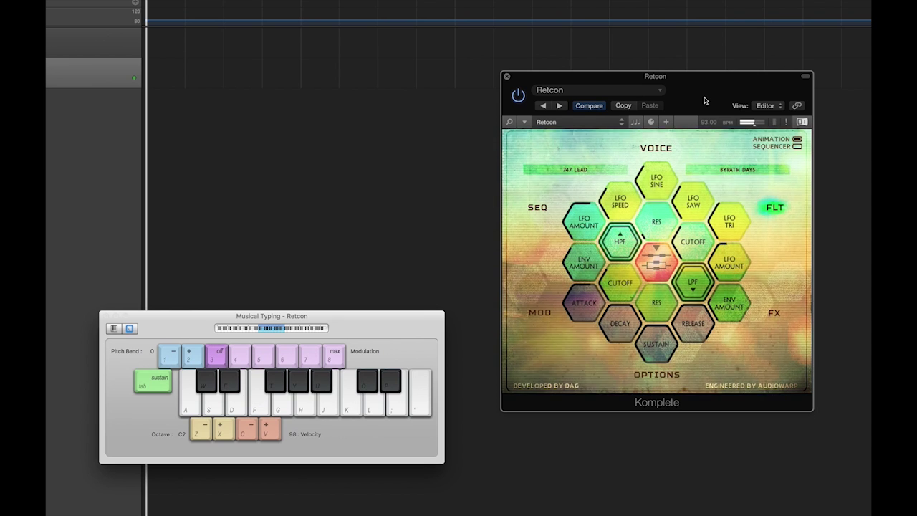
# Step: Show the effects page and set the Crush amount to 51 while playing chords
pyautogui.click(775, 315)
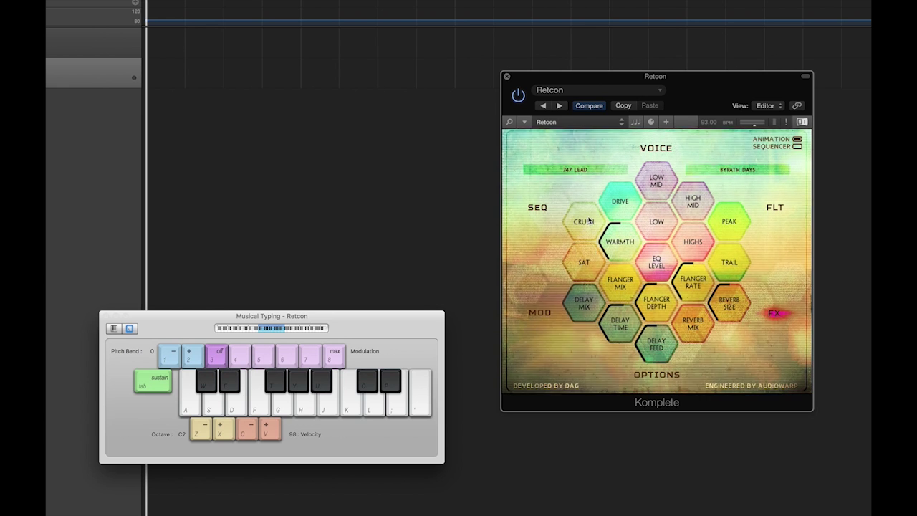
pyautogui.press('a')
pyautogui.press('h')
pyautogui.moveTo(589, 221); pyautogui.dragTo(591, 203)
pyautogui.press('f')
pyautogui.press('h')
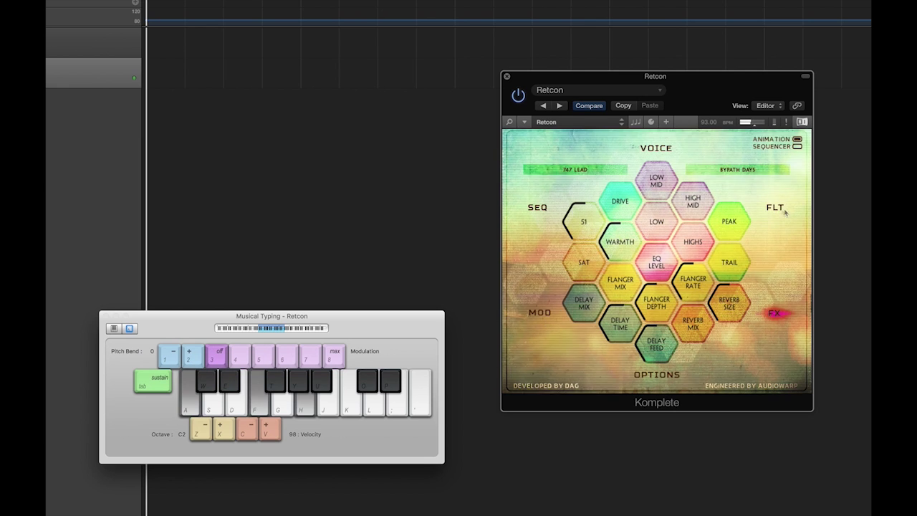
# Step: Return to the filter page, set the HPF cutoff to 0 and raise the LPF cutoff
pyautogui.click(777, 208)
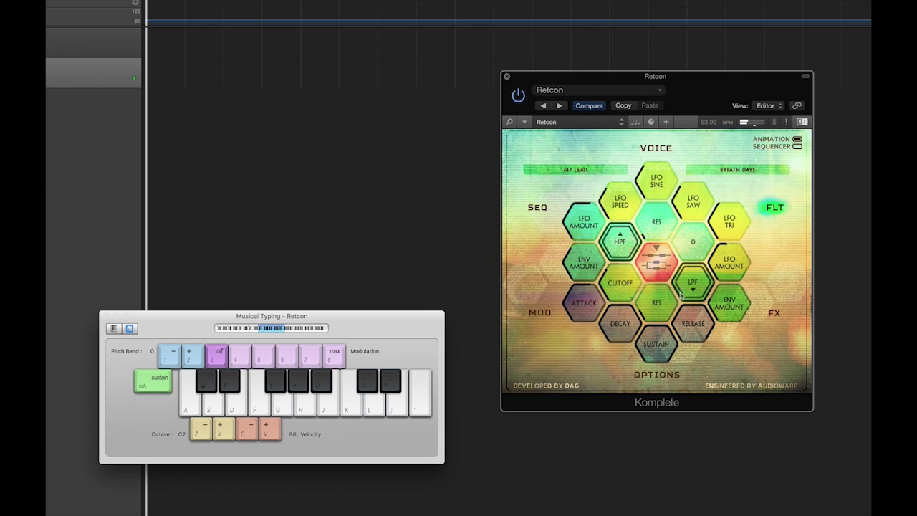
pyautogui.press('a')
pyautogui.press('g')
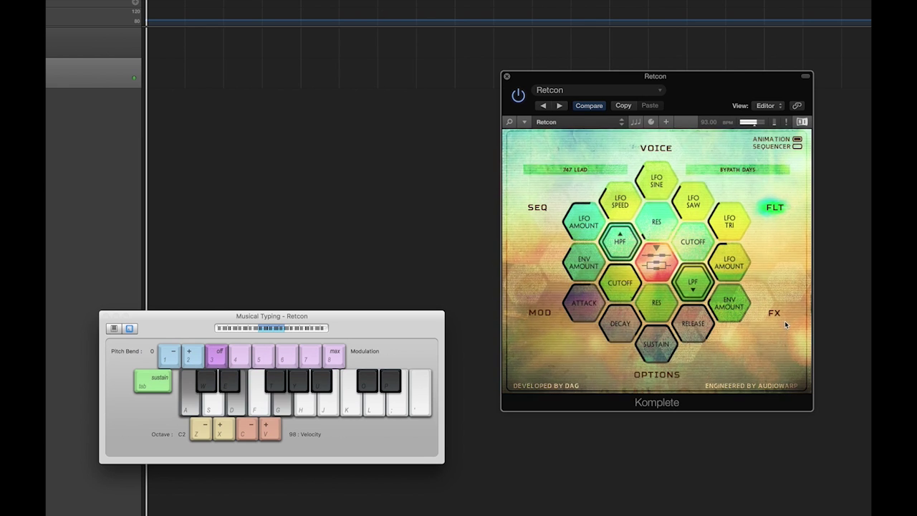
# Step: Go back to the effects page and fine-tune the Crush amount while playing chords
pyautogui.click(775, 313)
pyautogui.press('a')
pyautogui.press('f')
pyautogui.press('h')
pyautogui.moveTo(585, 236)
pyautogui.mouseDown()
pyautogui.moveTo(590, 207)
pyautogui.moveTo(587, 231)
pyautogui.mouseUp()
pyautogui.press('a')
pyautogui.press('d')
pyautogui.press('h')
# Step: Play repeated low notes and higher chords to audition the Crush effect
pyautogui.press('a')
pyautogui.press('d')
pyautogui.press('a')
pyautogui.press('g')
pyautogui.press('a')
pyautogui.press('g')
pyautogui.press('a')
pyautogui.press('g')
pyautogui.press('a')
pyautogui.press('f')
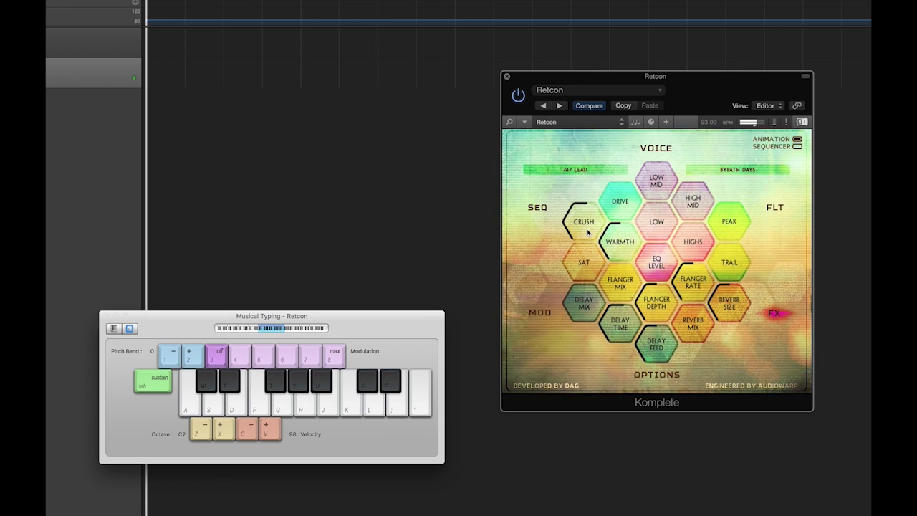
pyautogui.press('s')
pyautogui.press('k')
pyautogui.press("'")
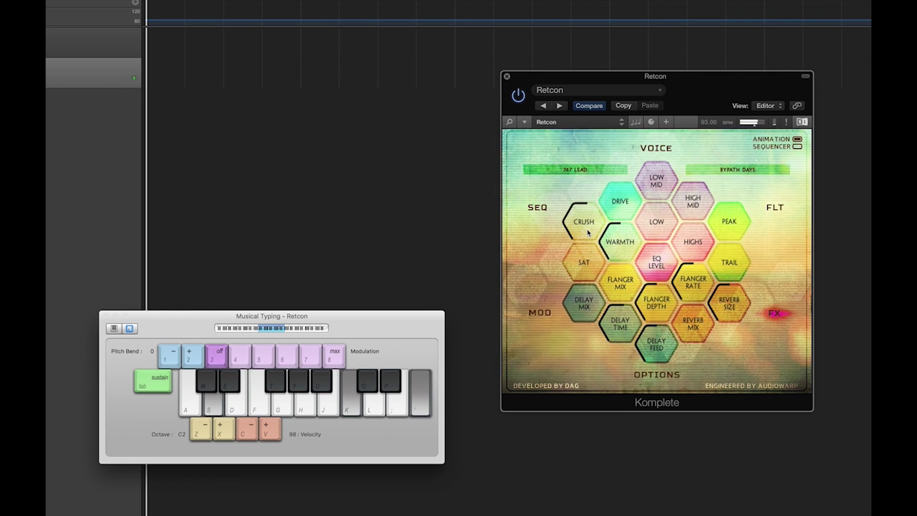
pyautogui.press('k')
pyautogui.press('l')
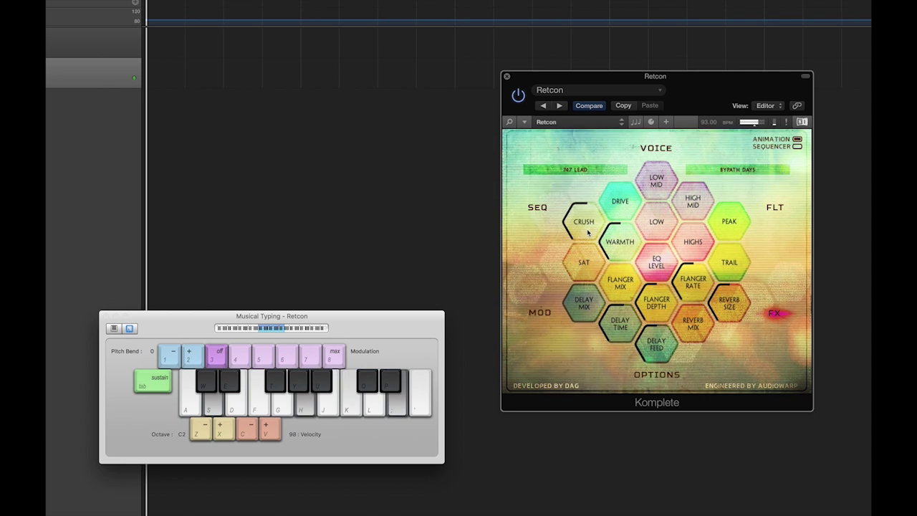
# Step: Set the saturation amount to 71 while playing chords
pyautogui.moveTo(585, 270); pyautogui.dragTo(586, 263)
pyautogui.press('s')
pyautogui.press('h')
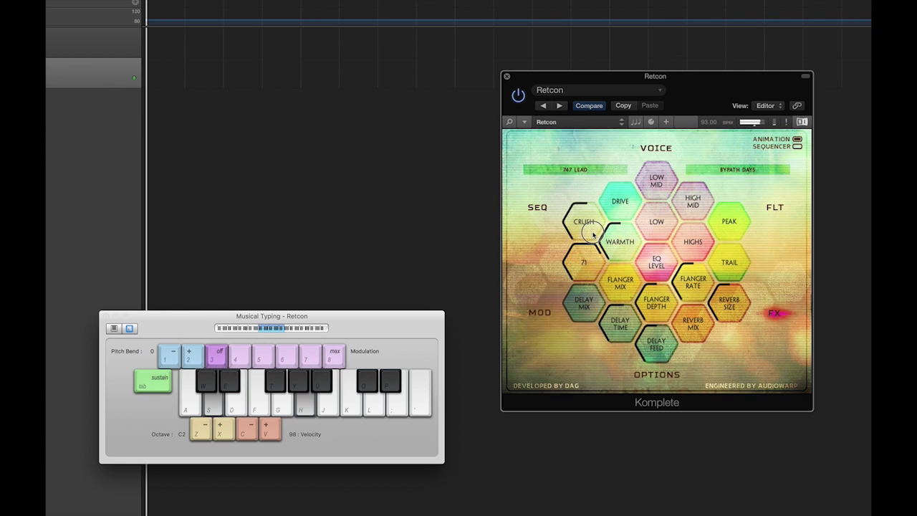
pyautogui.press('a')
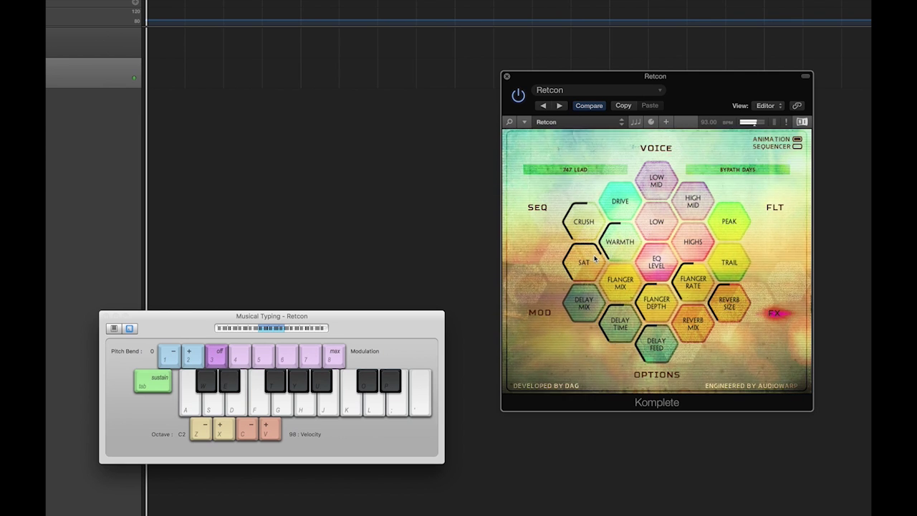
pyautogui.press('f')
pyautogui.press('g')
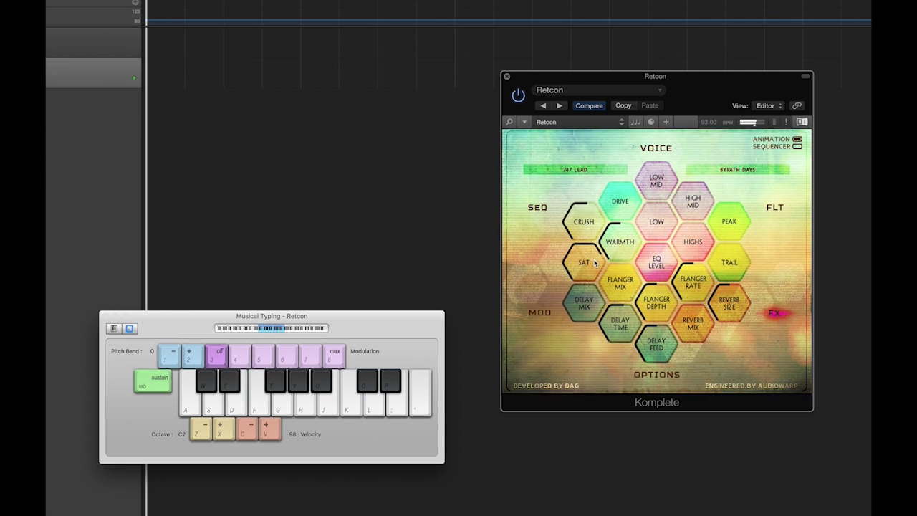
# Step: Play a sequence of chords to audition the added saturation
pyautogui.press('k')
pyautogui.press('k')
pyautogui.press("'")
pyautogui.press('s')
pyautogui.press('k')
pyautogui.press(';')
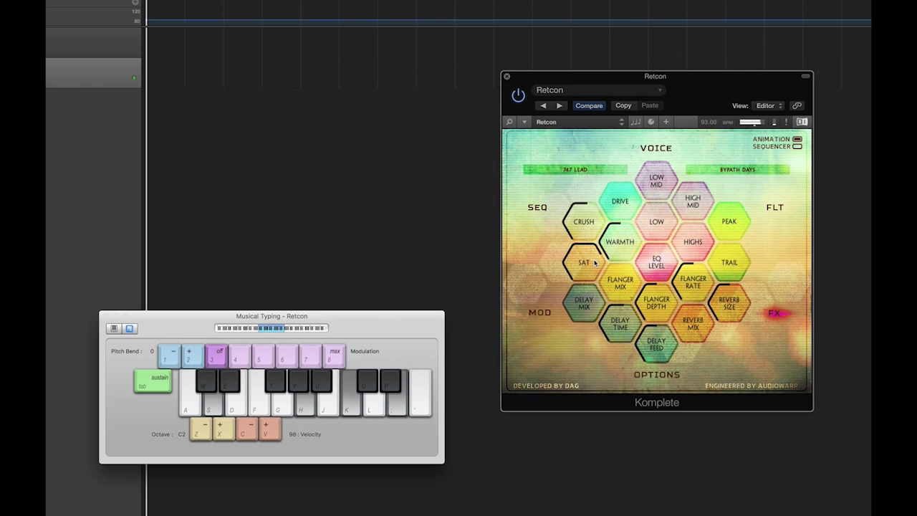
pyautogui.press('f')
pyautogui.press('h')
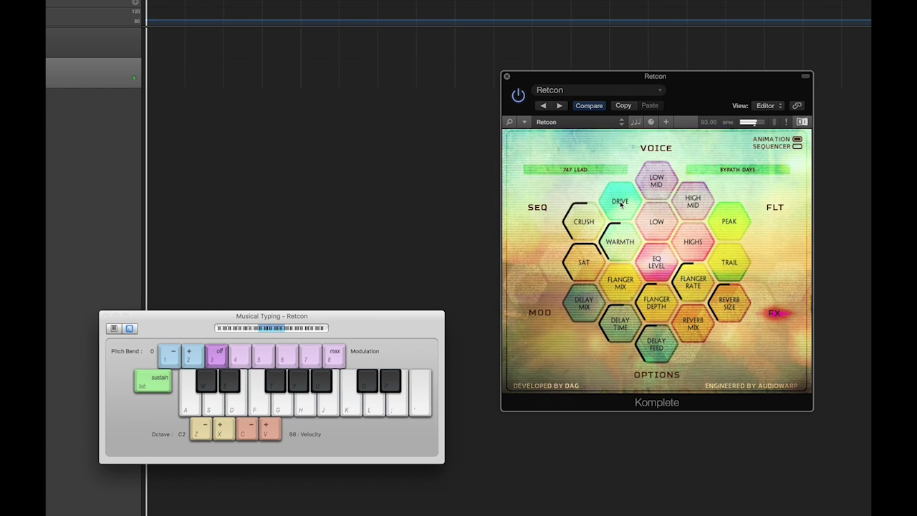
# Step: Try a Drive amount of 78 while playing chords
pyautogui.press('a')
pyautogui.press('h')
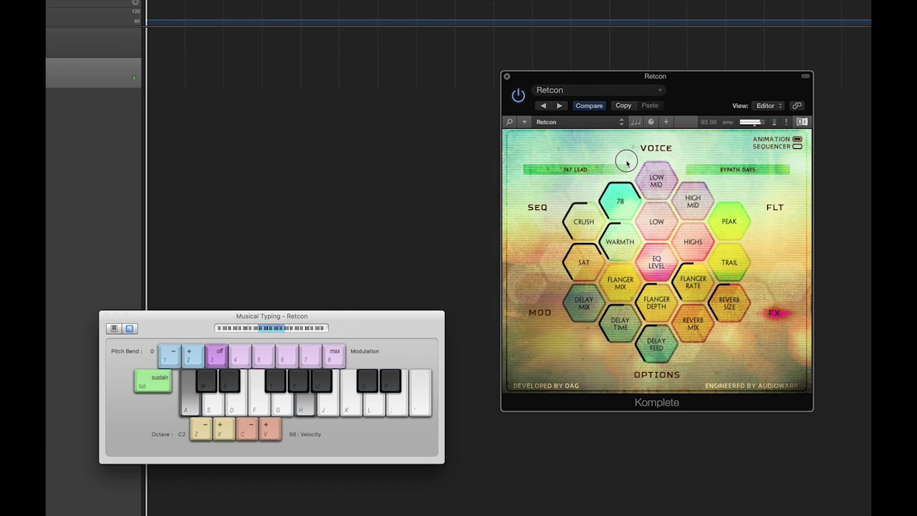
pyautogui.press('s')
pyautogui.press("'")
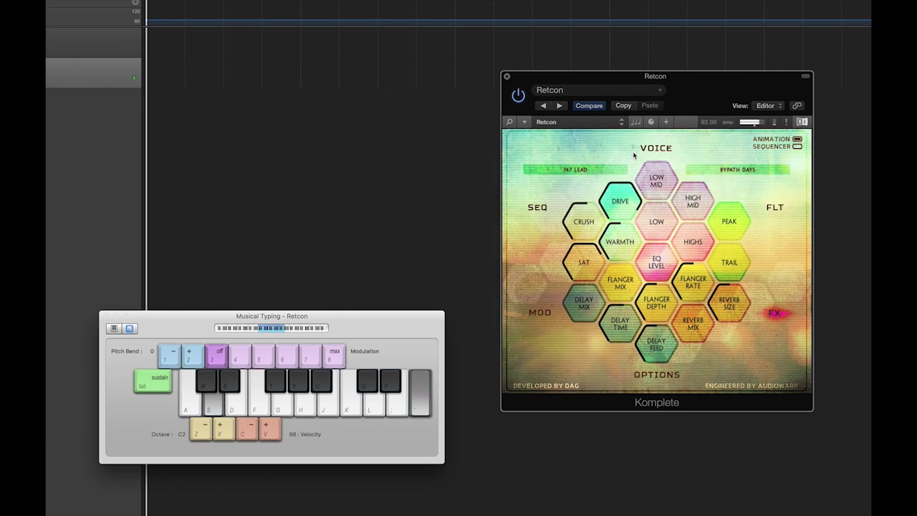
pyautogui.press('f')
# Step: Try Warmth values of -16, 0 and -100 while holding notes
pyautogui.click(618, 243)
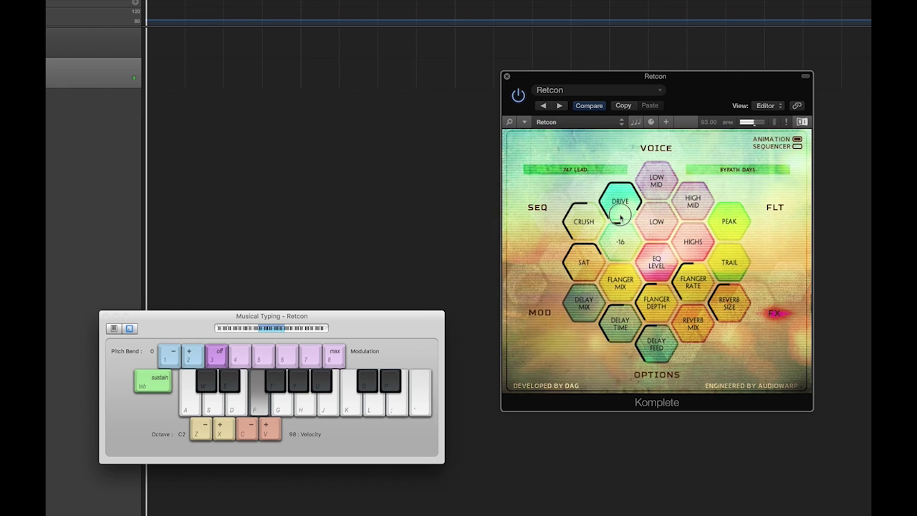
pyautogui.moveTo(624, 207); pyautogui.dragTo(621, 238)
pyautogui.press('f')
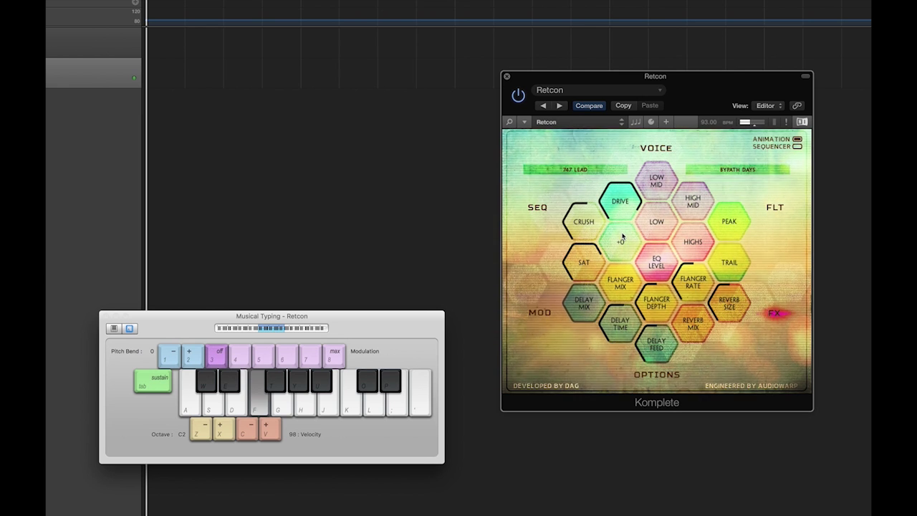
pyautogui.press('a')
pyautogui.click(620, 233)
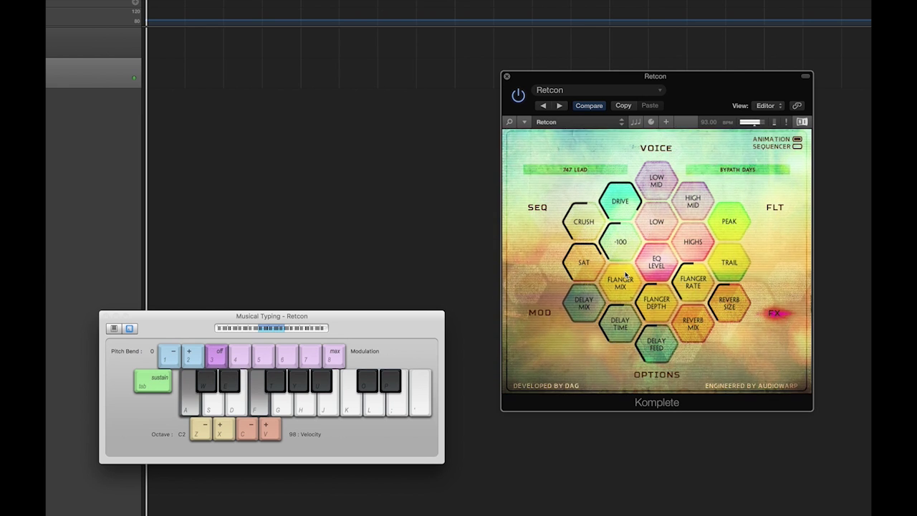
# Step: Set Warmth to -18 and Drive to 29 while playing chords
pyautogui.press('a')
pyautogui.press('h')
pyautogui.click(624, 250)
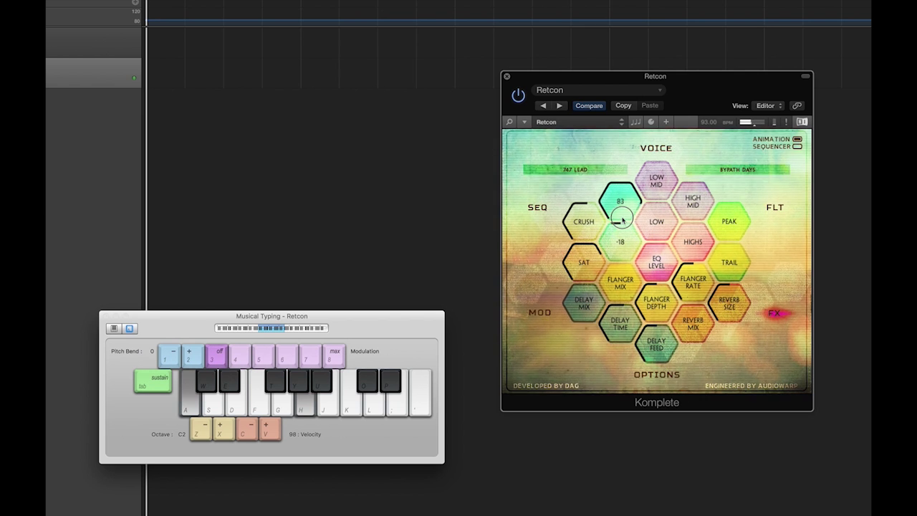
pyautogui.press('k')
pyautogui.press("'")
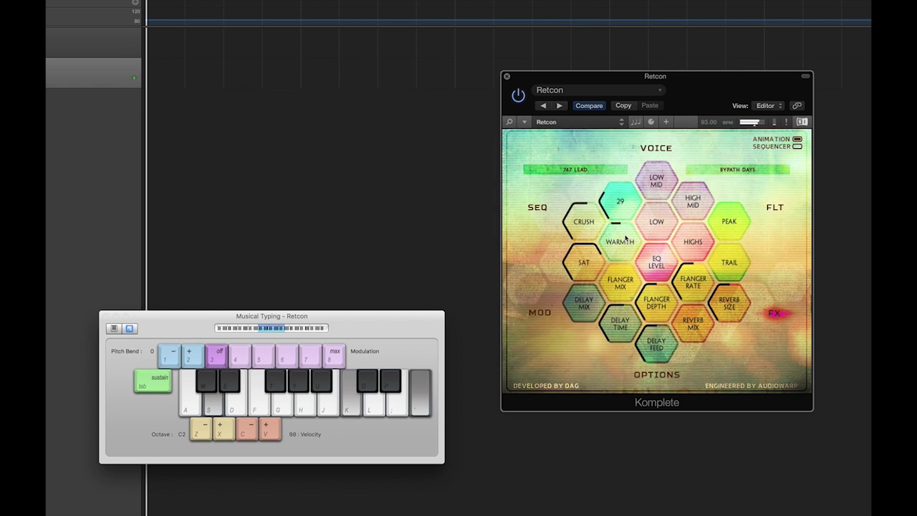
# Step: Raise Warmth to +100 while playing chords
pyautogui.press('s')
pyautogui.press('h')
pyautogui.moveTo(625, 238); pyautogui.dragTo(626, 210)
pyautogui.press('f')
pyautogui.press("'")
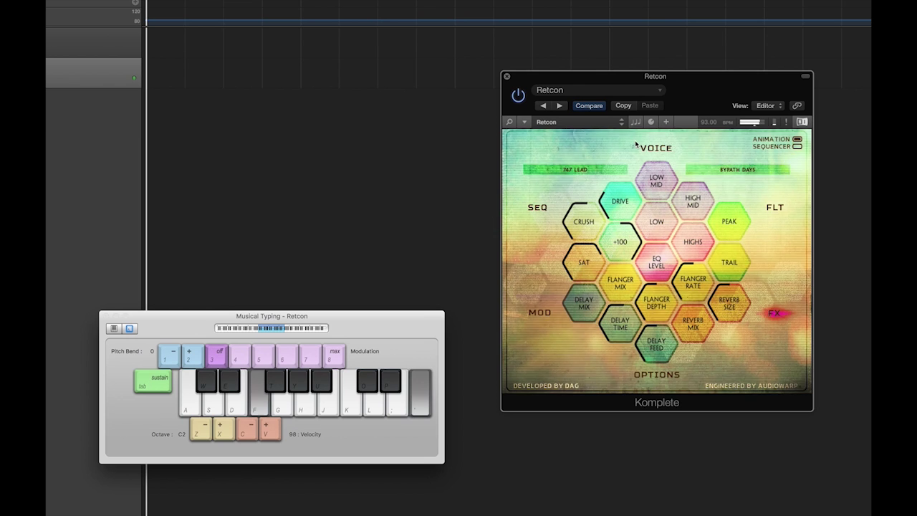
# Step: Play a series of chords to audition the Drive at its reduced level with full Warmth
pyautogui.press('a')
pyautogui.press(';')
pyautogui.press("'")
pyautogui.press('a')
pyautogui.press('h')
pyautogui.press('k')
pyautogui.press('f')
pyautogui.press('h')
pyautogui.press('l')
pyautogui.press(';')
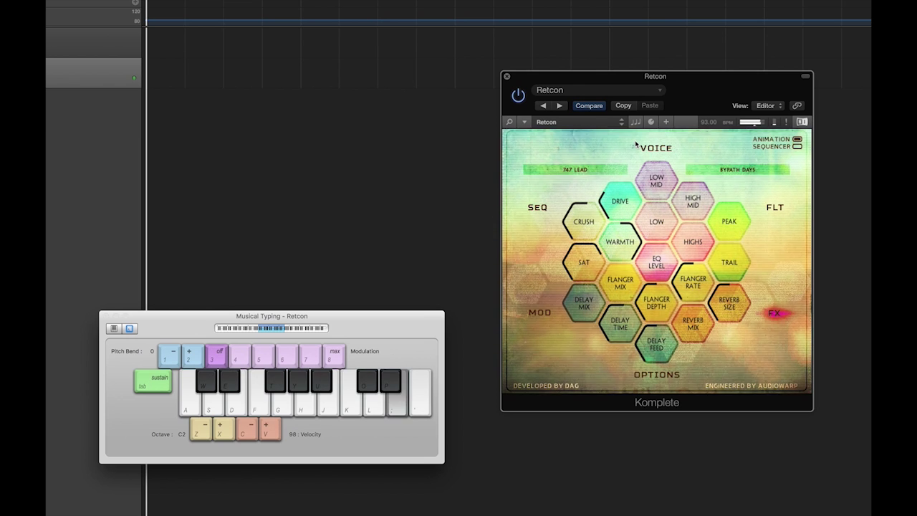
# Step: Try EQ Level values of -78 and -45 while playing chords
pyautogui.press('d')
pyautogui.press('k')
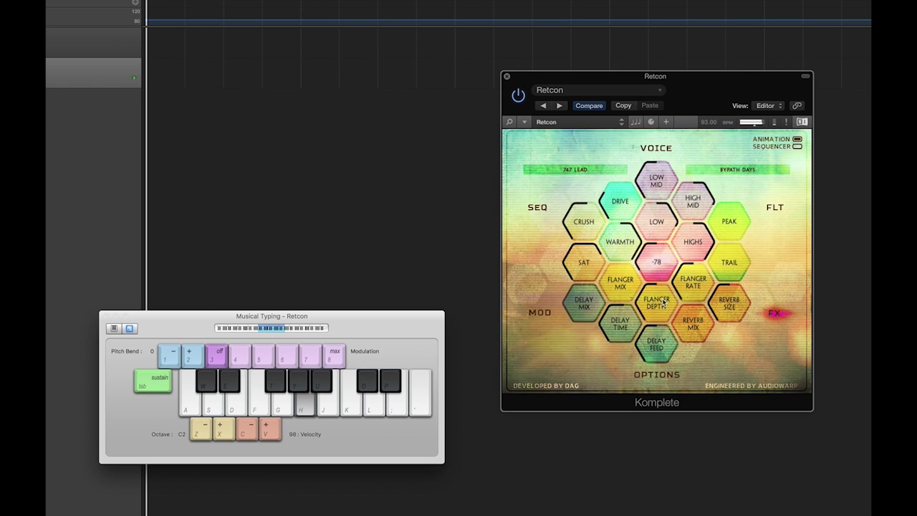
pyautogui.press('k')
pyautogui.press("'")
pyautogui.press('d')
pyautogui.press('h')
pyautogui.press('k')
pyautogui.press(';')
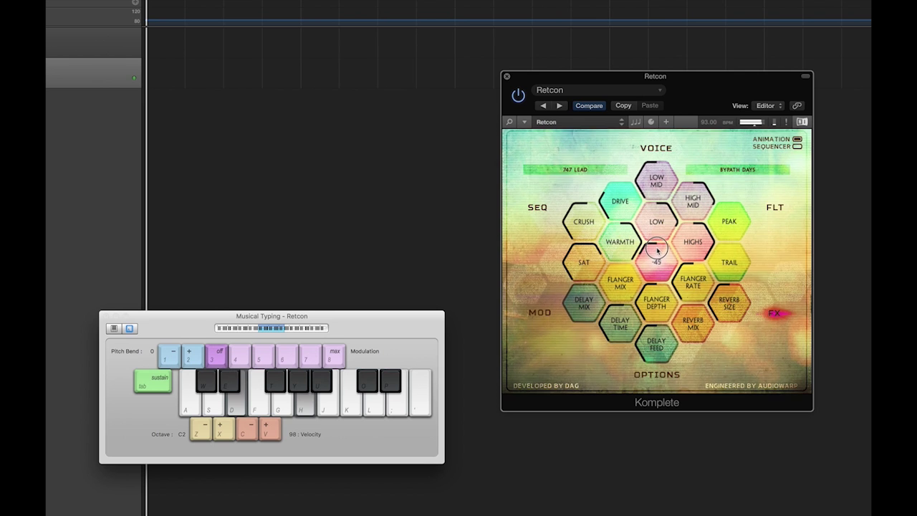
pyautogui.moveTo(657, 248); pyautogui.dragTo(658, 247)
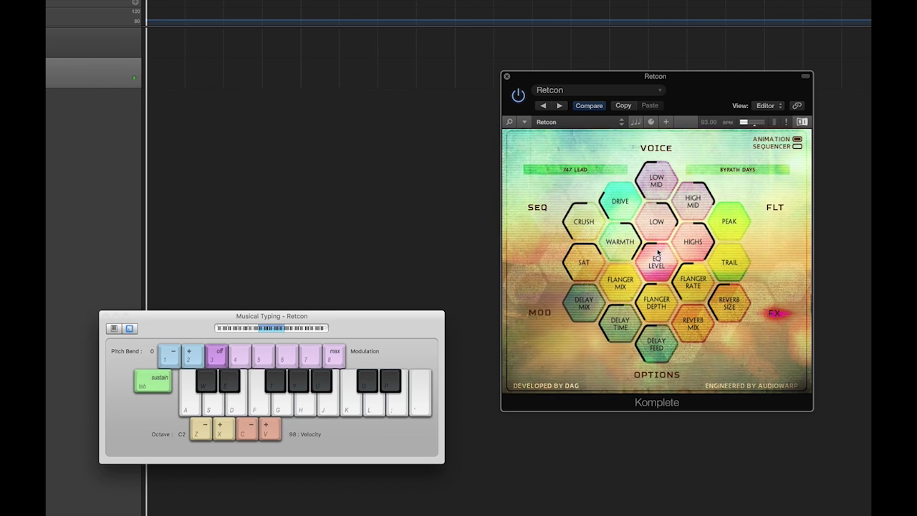
# Step: Play a series of chords to audition the adjusted EQ Level
pyautogui.press("'")
pyautogui.press('k')
pyautogui.press('s')
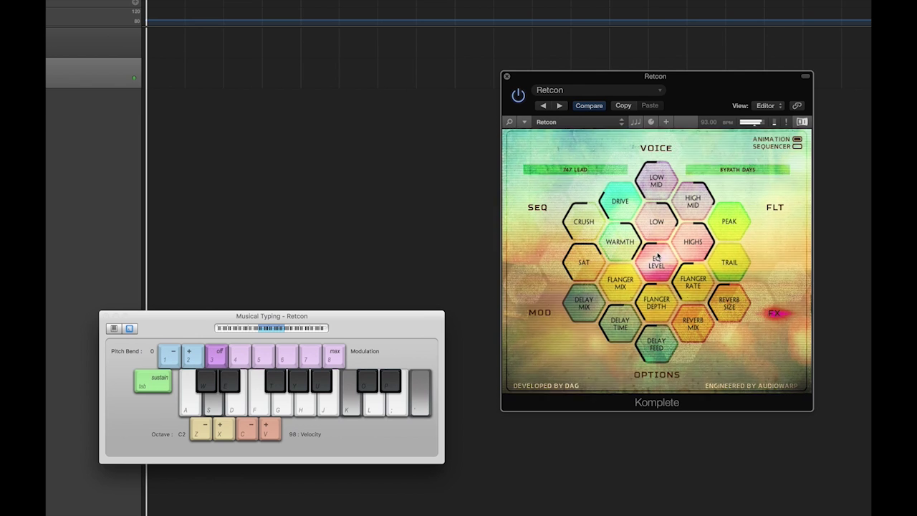
pyautogui.press('k')
pyautogui.press('f')
pyautogui.press(';')
pyautogui.press('h')
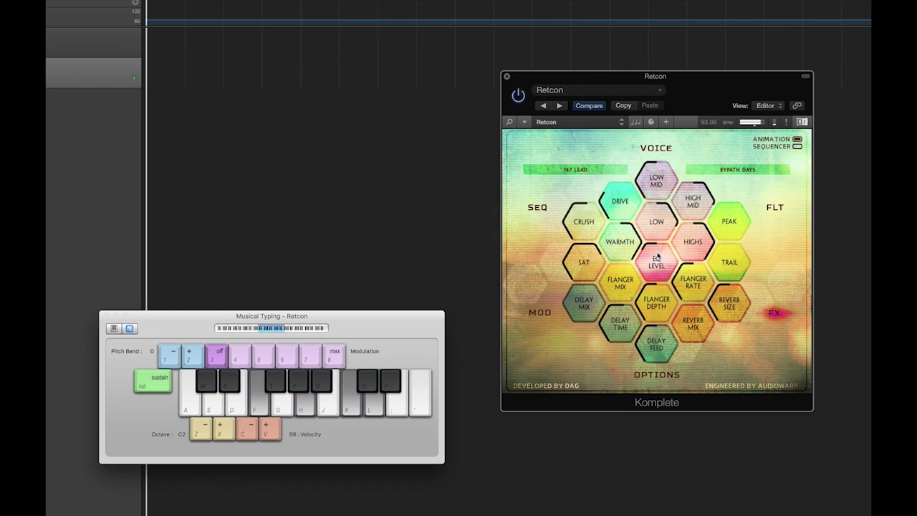
# Step: Raise the Flanger Mix above 35 and the Flanger Rate to 81 while playing notes
pyautogui.press('g')
pyautogui.press(';')
pyautogui.press('a')
pyautogui.press('h')
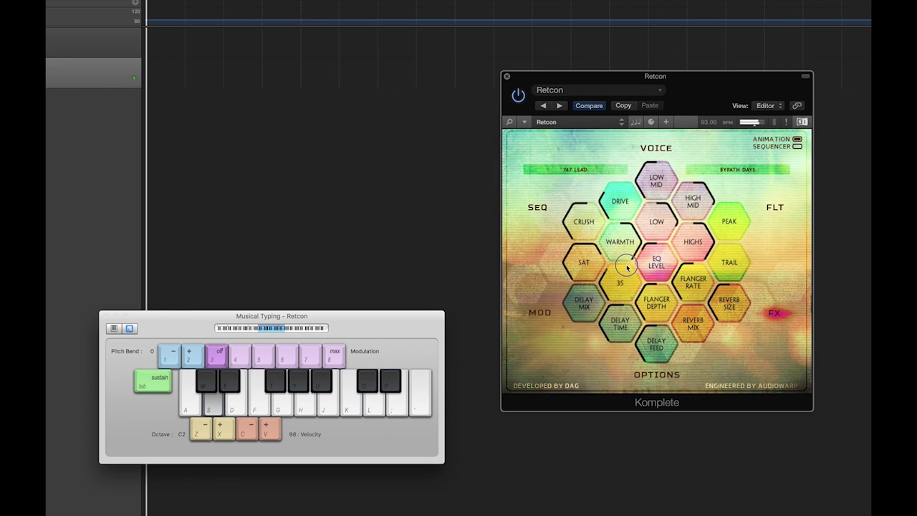
pyautogui.press('f')
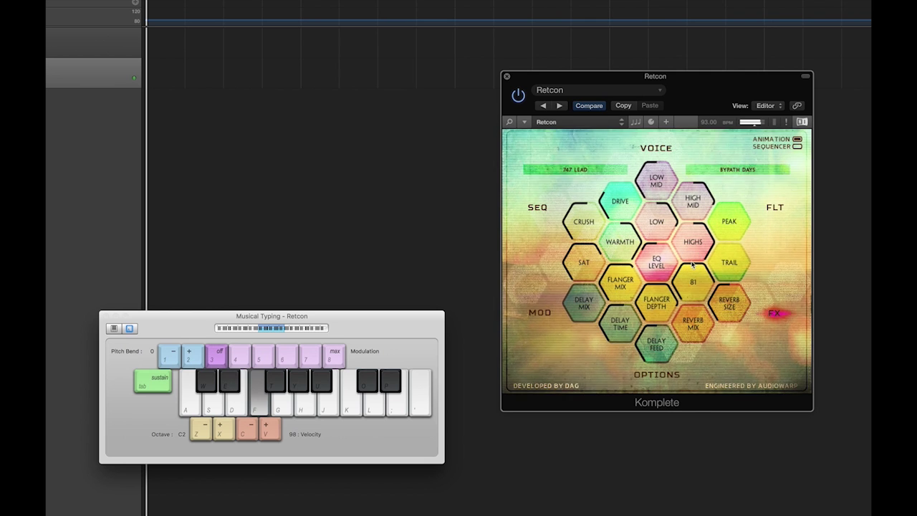
pyautogui.press("'")
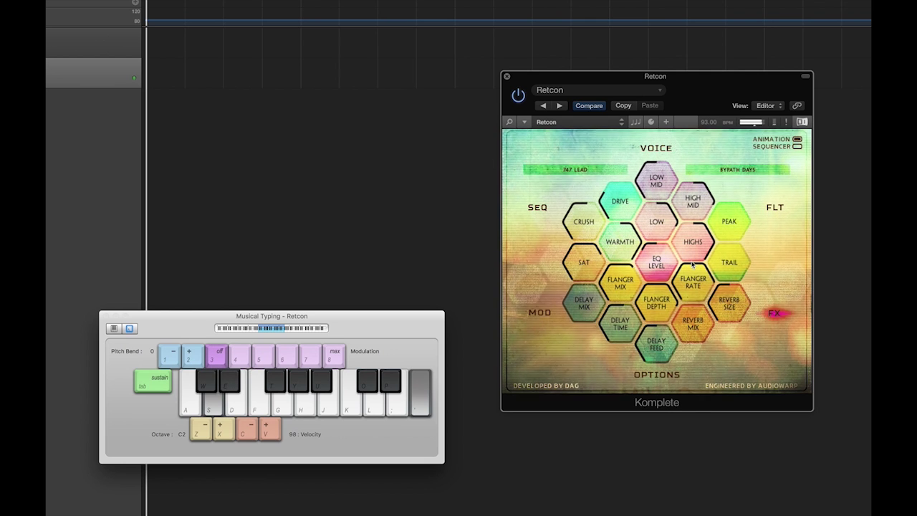
# Step: Raise the Flanger Depth and set the Delay Mix to 75 while playing chords
pyautogui.press('h')
pyautogui.press(';')
pyautogui.press('f')
pyautogui.press('k')
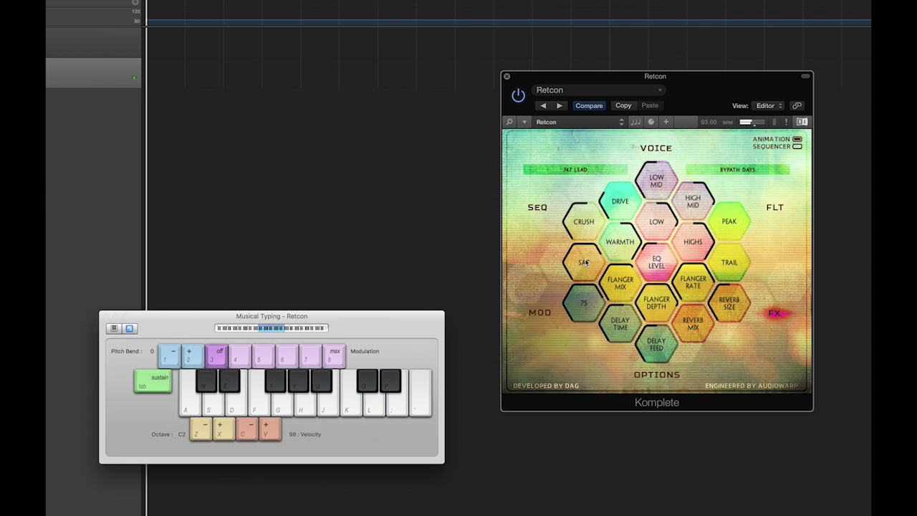
pyautogui.press('k')
pyautogui.press("'")
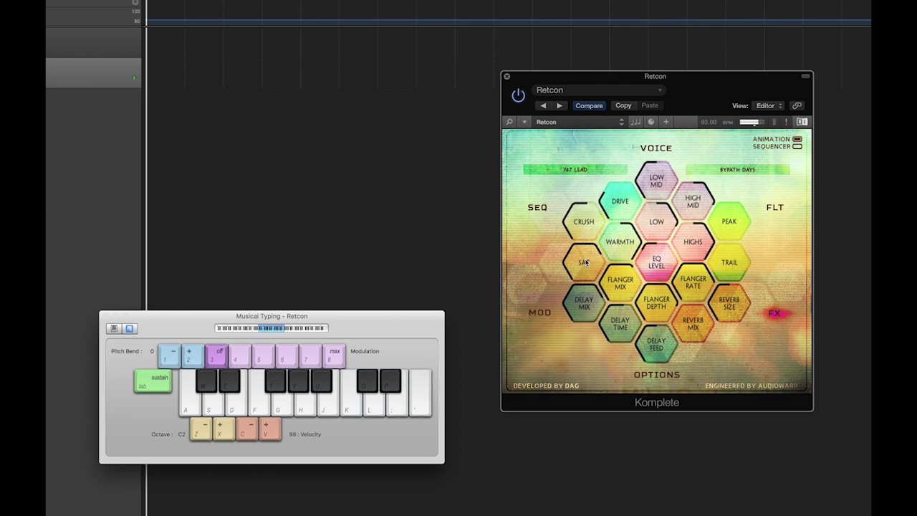
pyautogui.press('k')
pyautogui.press(';')
pyautogui.press('s')
pyautogui.press('h')
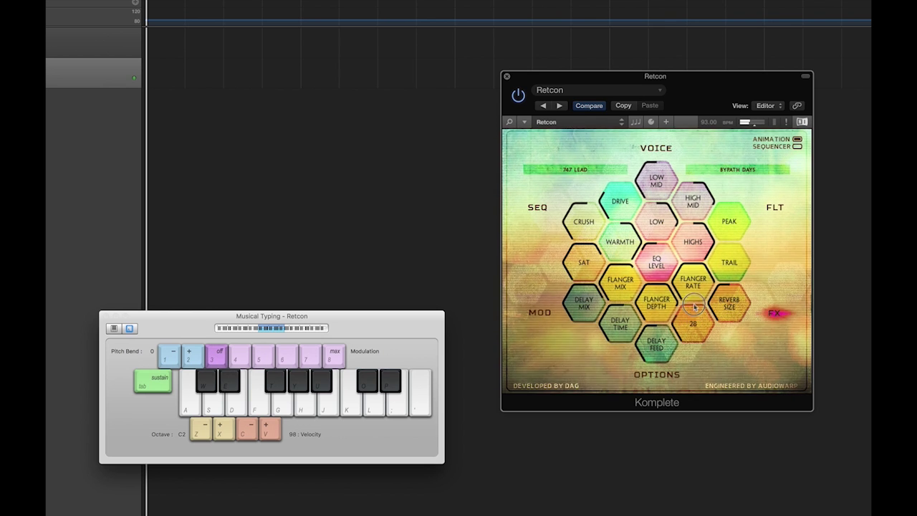
# Step: Set the Reverb Mix to about 28 and raise the Reverb Size while playing notes
pyautogui.moveTo(728, 301); pyautogui.dragTo(730, 293)
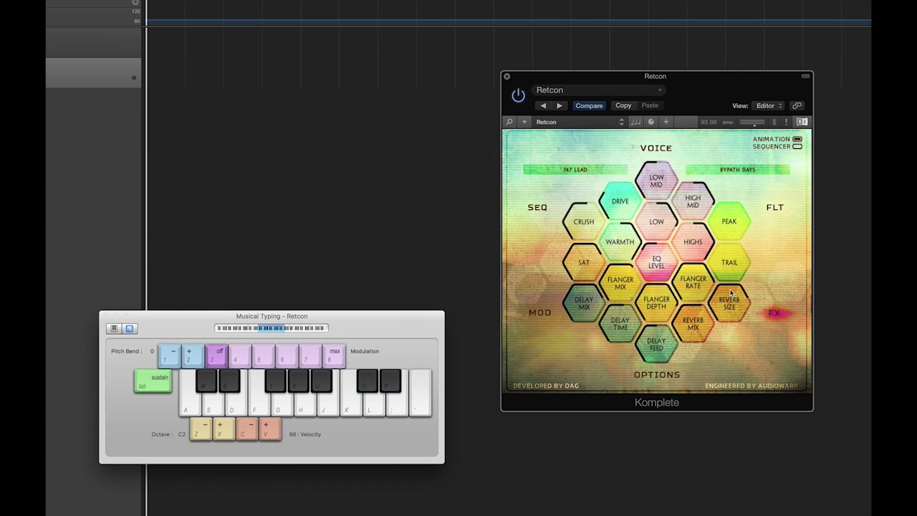
pyautogui.press('k')
pyautogui.press("'")
pyautogui.press('k')
pyautogui.press('f')
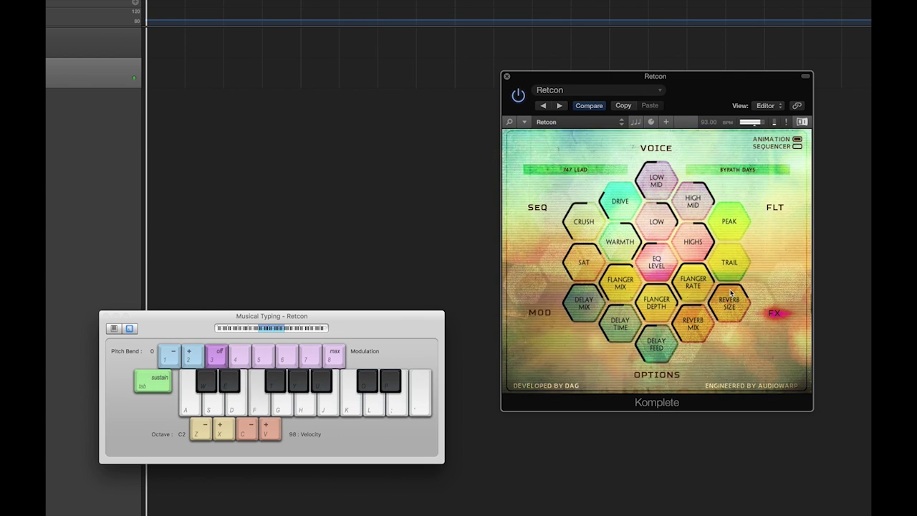
pyautogui.moveTo(730, 293); pyautogui.dragTo(730, 207)
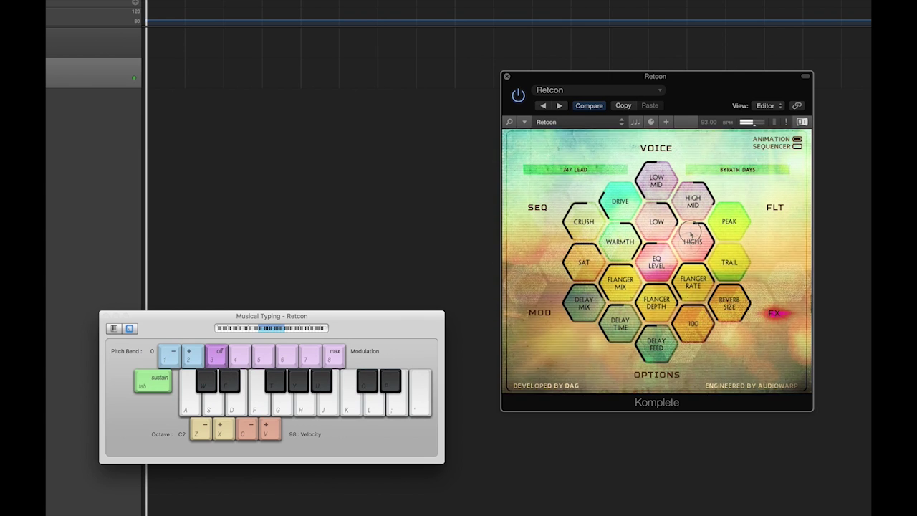
# Step: Try the Reverb Mix at 100 with chords, and reduce both the Reverb Mix and the Reverb Size
pyautogui.press('s')
pyautogui.press('k')
pyautogui.press("'")
pyautogui.press('a')
pyautogui.press(';')
pyautogui.press('k')
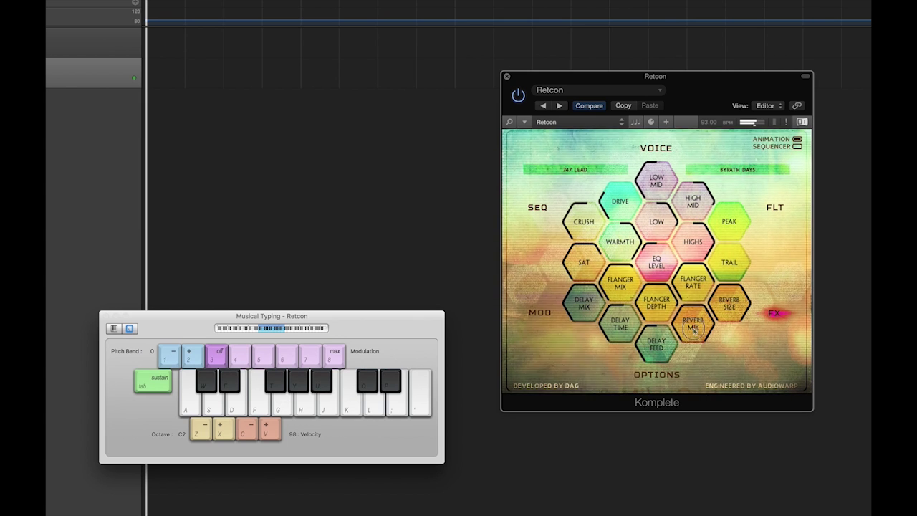
pyautogui.moveTo(729, 292); pyautogui.dragTo(727, 338)
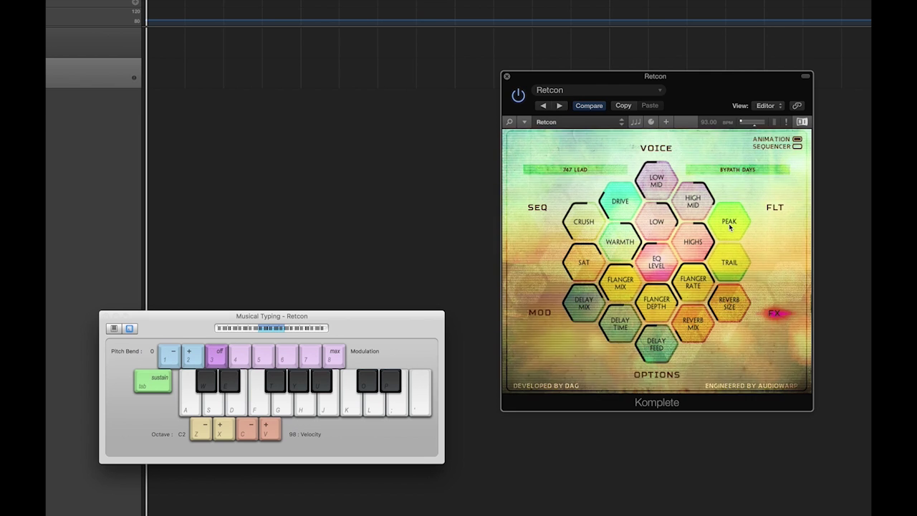
# Step: Raise Peak to +76 and on to +100 while playing notes
pyautogui.press('a')
pyautogui.press('h')
pyautogui.moveTo(729, 227); pyautogui.dragTo(729, 209)
pyautogui.press('a')
pyautogui.press('h')
pyautogui.press('h')
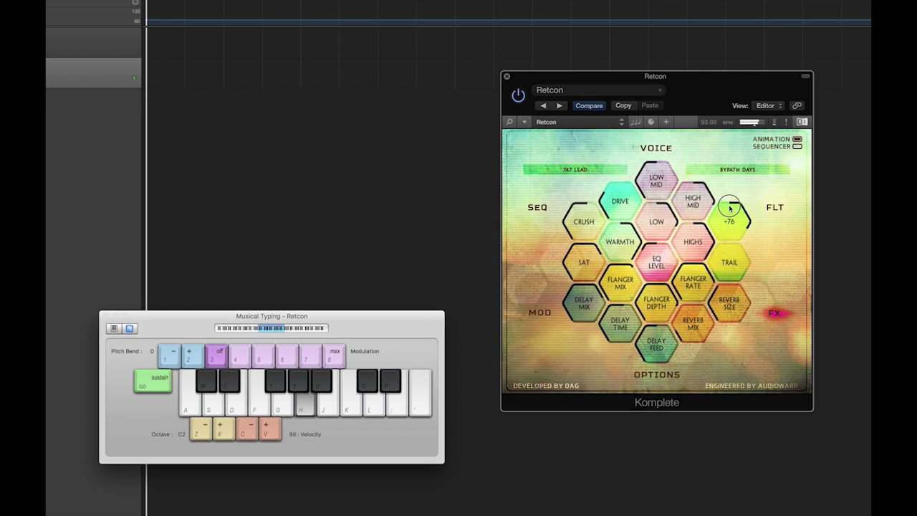
pyautogui.press("'")
pyautogui.press(';')
pyautogui.press('k')
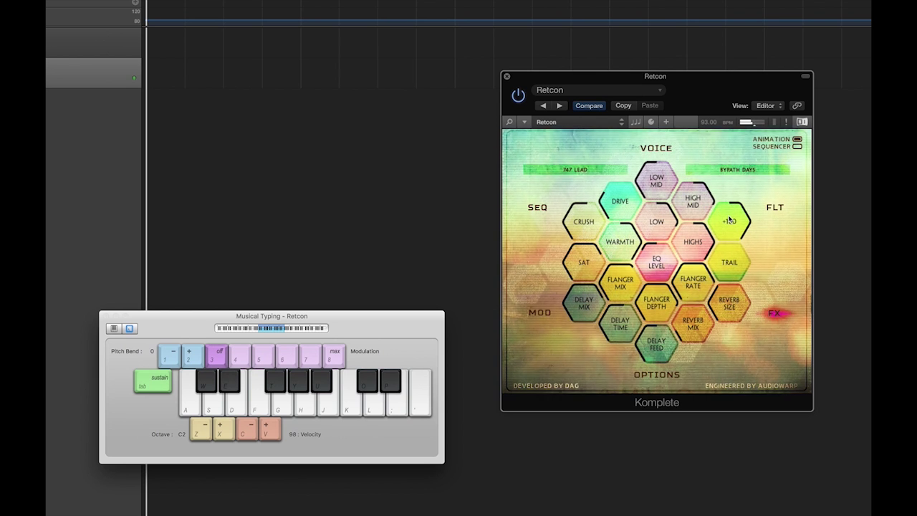
# Step: Play a series of chords to audition the Peak at its maximum
pyautogui.press("'")
pyautogui.press(';')
pyautogui.press('k')
pyautogui.press('l')
pyautogui.press('h')
pyautogui.press('s')
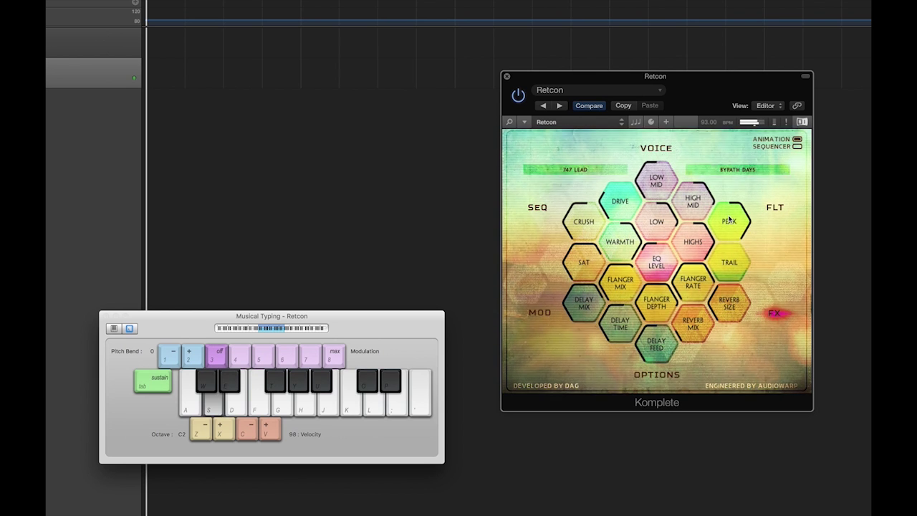
pyautogui.press('k')
pyautogui.press(';')
pyautogui.press("'")
pyautogui.press('l')
pyautogui.press(';')
pyautogui.press('h')
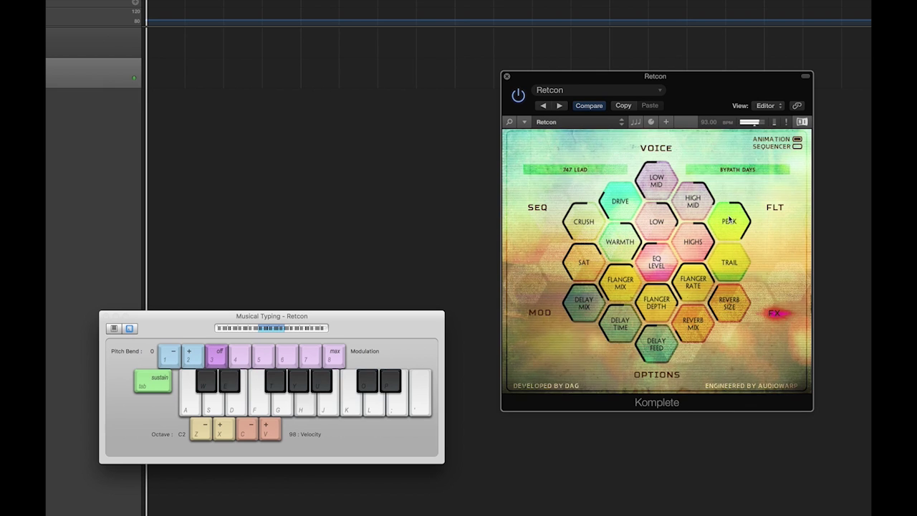
pyautogui.press('f')
# Step: Raise the Trail while playing notes
pyautogui.moveTo(728, 267); pyautogui.dragTo(735, 237)
pyautogui.press("'")
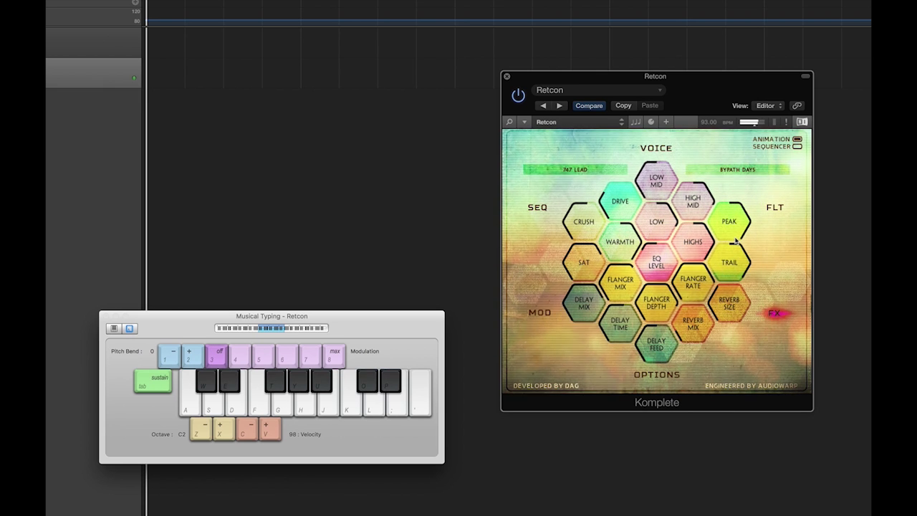
pyautogui.press(';')
pyautogui.press('k')
pyautogui.press('g')
# Step: Lower the Trail sharply while playing a run of notes across the keyboard
pyautogui.moveTo(731, 285); pyautogui.dragTo(728, 413)
pyautogui.press("'")
pyautogui.press(';')
pyautogui.press('h')
pyautogui.press('f')
pyautogui.press('d')
pyautogui.press('k')
pyautogui.press(';')
pyautogui.press("'")
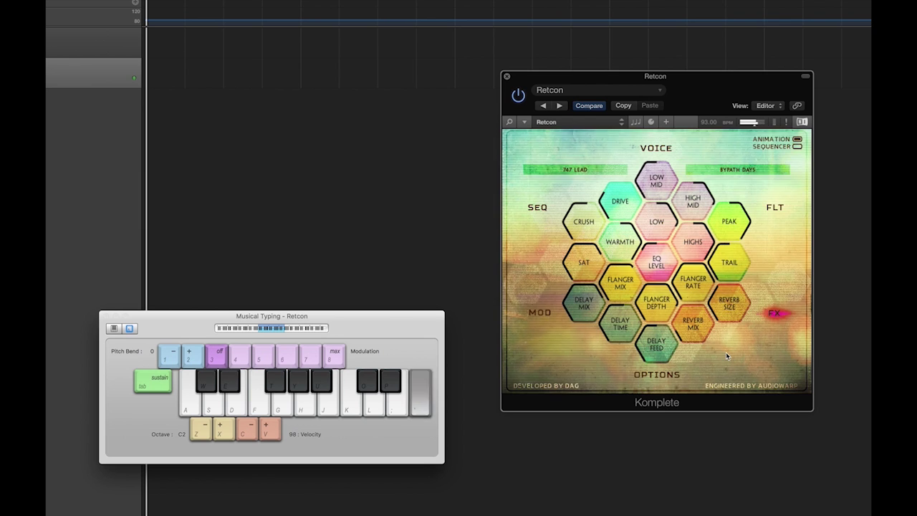
pyautogui.press('l')
pyautogui.press('h')
pyautogui.press('s')
# Step: Reset Trail and Peak to +0 while holding a note
pyautogui.keyDown('super'); pyautogui.click(727, 264); pyautogui.keyUp('super')
pyautogui.keyDown('super'); pyautogui.click(727, 223); pyautogui.keyUp('super')
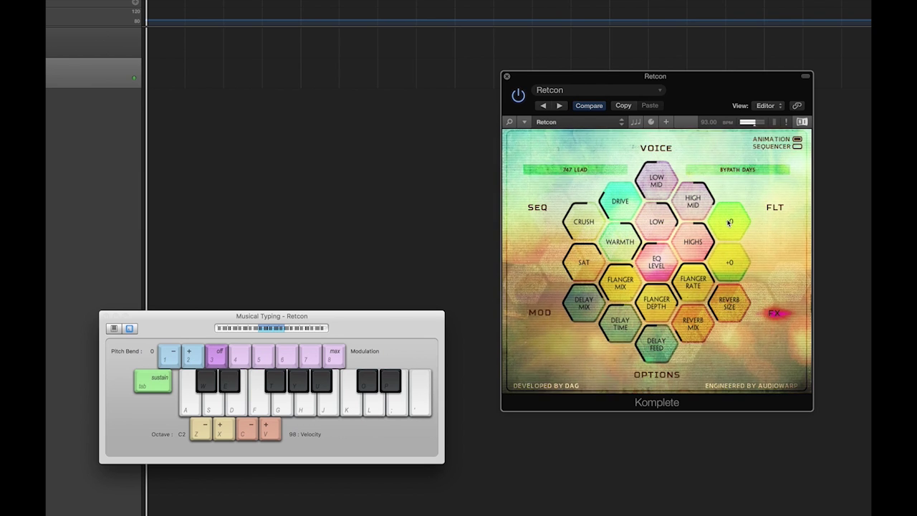
pyautogui.press('s')
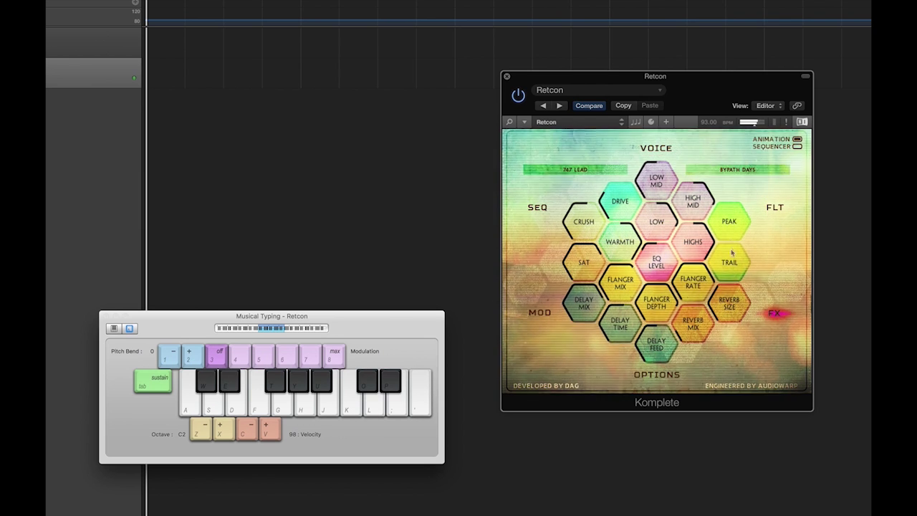
# Step: Reset Delay Mix and Reverb Mix to 0, Flanger Depth to 50, Warmth and Low to +0, and Sat, Crush and Drive to their defaults
pyautogui.keyDown('super'); pyautogui.click(593, 306); pyautogui.keyUp('super')
pyautogui.keyDown('super'); pyautogui.click(656, 305); pyautogui.keyUp('super')
pyautogui.keyDown('super'); pyautogui.click(692, 323); pyautogui.keyUp('super')
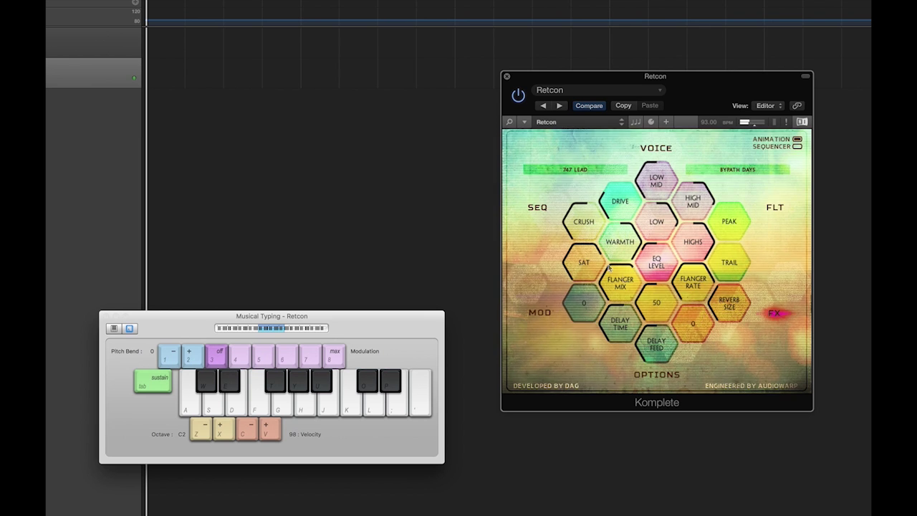
pyautogui.keyDown('super'); pyautogui.click(588, 262); pyautogui.keyUp('super')
pyautogui.keyDown('super'); pyautogui.click(589, 220); pyautogui.keyUp('super')
pyautogui.keyDown('super'); pyautogui.click(620, 202); pyautogui.keyUp('super')
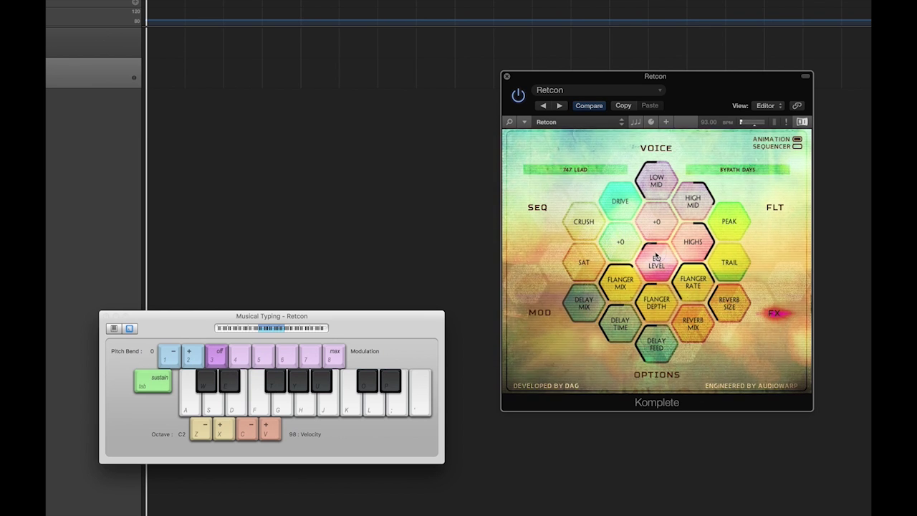
# Step: Reset the High Mid, Low Mid and Low to +0 and clear the Highs and EQ Level while playing notes
pyautogui.press('s')
pyautogui.press("'")
pyautogui.press(';')
pyautogui.press('l')
pyautogui.press('k')
pyautogui.press('h')
pyautogui.moveTo(693, 237); pyautogui.dragTo(693, 266)
pyautogui.keyDown('super'); pyautogui.click(690, 197); pyautogui.keyUp('super')
pyautogui.keyDown('super'); pyautogui.click(656, 180); pyautogui.keyUp('super')
pyautogui.keyDown('super'); pyautogui.click(664, 220); pyautogui.keyUp('super')
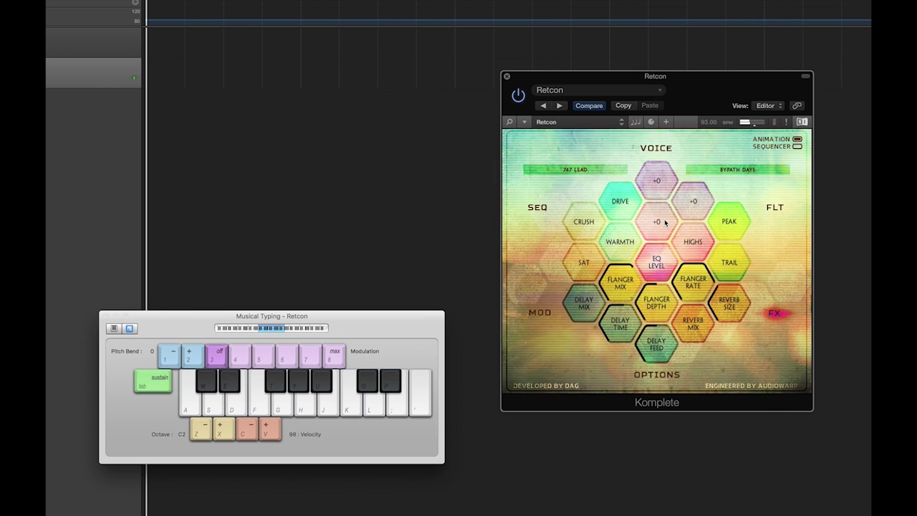
# Step: Play a series of chords to audition the patch with the EQ and distortion effects reset
pyautogui.press('s')
pyautogui.press('s')
pyautogui.press("'")
pyautogui.press('k')
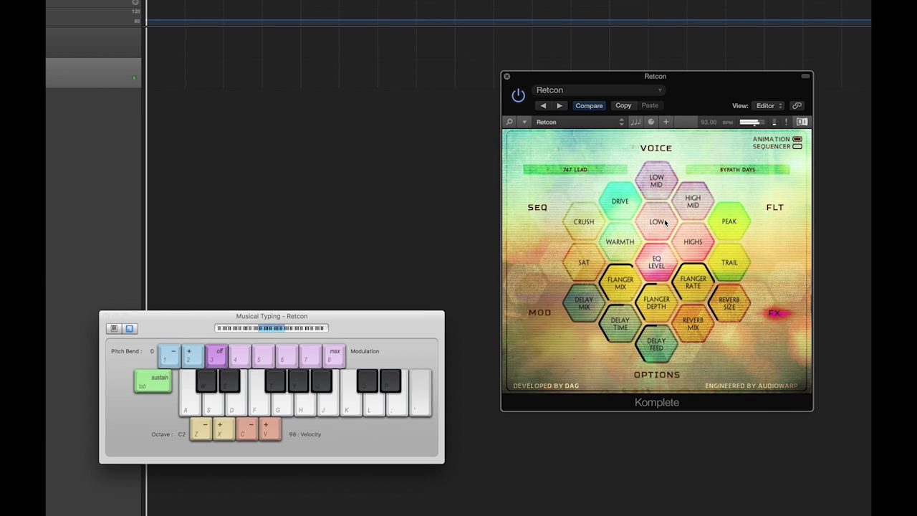
pyautogui.press(';')
pyautogui.press('k')
pyautogui.press('a')
pyautogui.press('f')
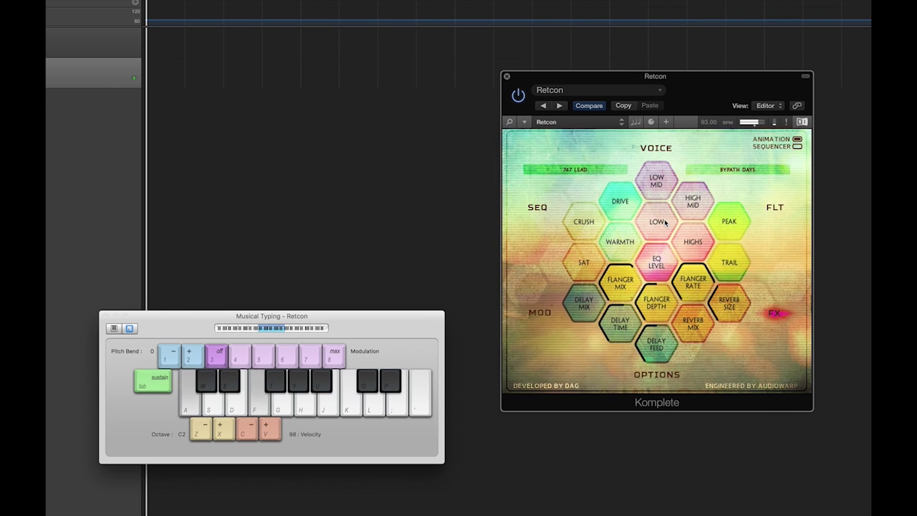
# Step: Open the Options page and play a few notes
pyautogui.click(658, 376)
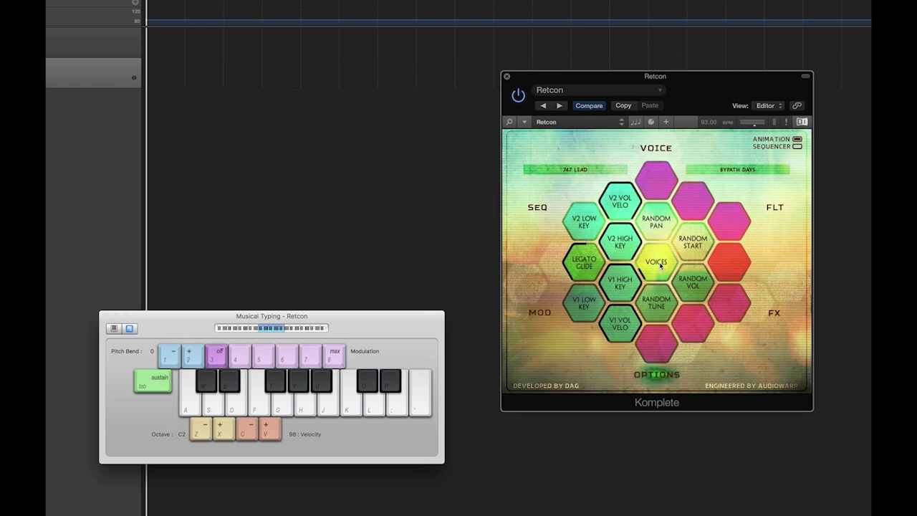
pyautogui.press('k')
pyautogui.press("'")
pyautogui.press('k')
pyautogui.press(';')
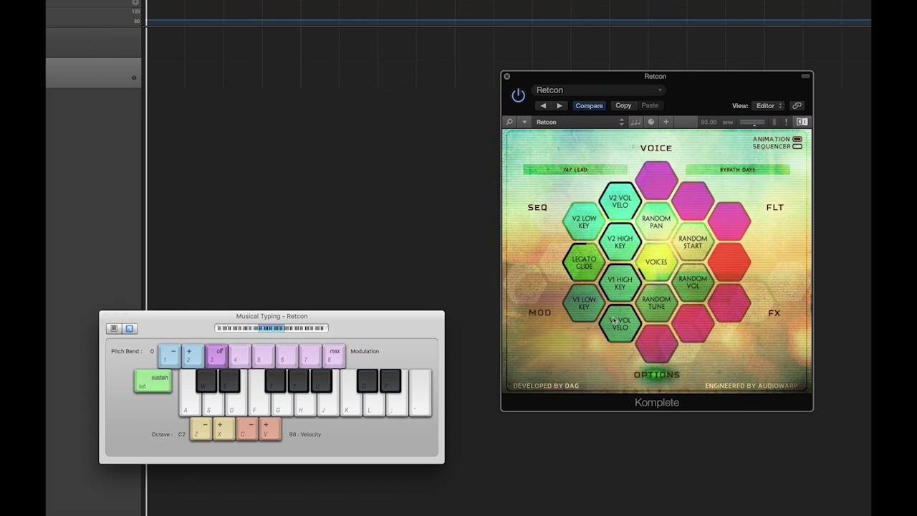
# Step: Set V1 Vol Velo to 0 while repeating notes
pyautogui.moveTo(620, 323); pyautogui.dragTo(631, 393)
pyautogui.press('g')
pyautogui.press('g')
pyautogui.press('g')
pyautogui.press('g')
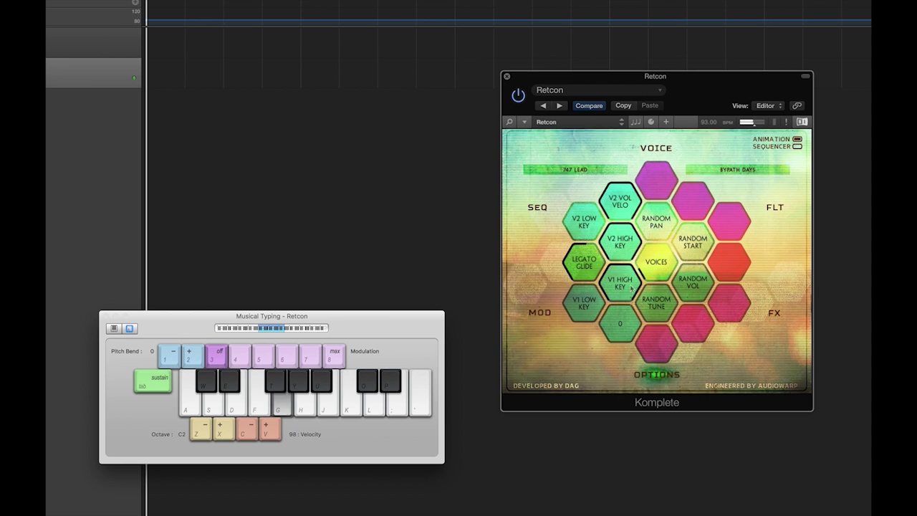
pyautogui.press('d')
pyautogui.press('g')
# Step: Try adjusting V2 Vol Velo while alternating two notes
pyautogui.moveTo(621, 201); pyautogui.dragTo(625, 183)
pyautogui.press('d')
pyautogui.press('g')
pyautogui.press('d')
pyautogui.press('g')
# Step: Raise V1 Vol Velo back to its maximum and play several notes
pyautogui.moveTo(620, 326); pyautogui.dragTo(631, 186)
pyautogui.press('d')
pyautogui.press('g')
pyautogui.press('s')
pyautogui.press('k')
pyautogui.press("'")
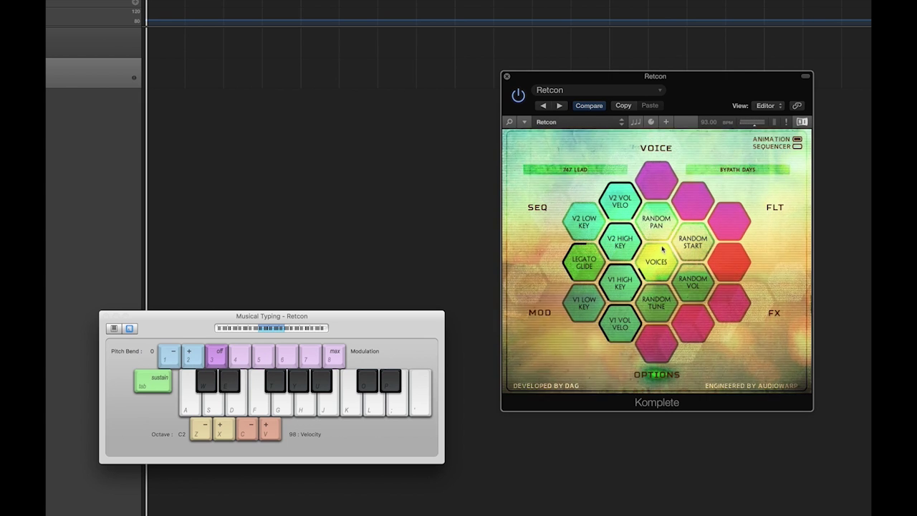
# Step: Set Random Pan to 100 and play chords to audition it
pyautogui.moveTo(660, 227); pyautogui.dragTo(659, 197)
pyautogui.press('a')
pyautogui.press('g')
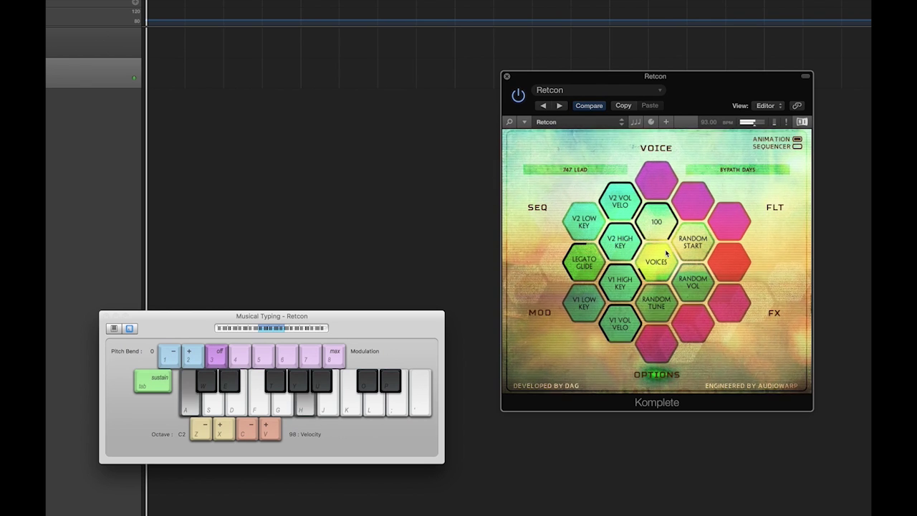
pyautogui.press('k')
pyautogui.press("'")
pyautogui.press('k')
pyautogui.press("'")
pyautogui.press(';')
pyautogui.press(';')
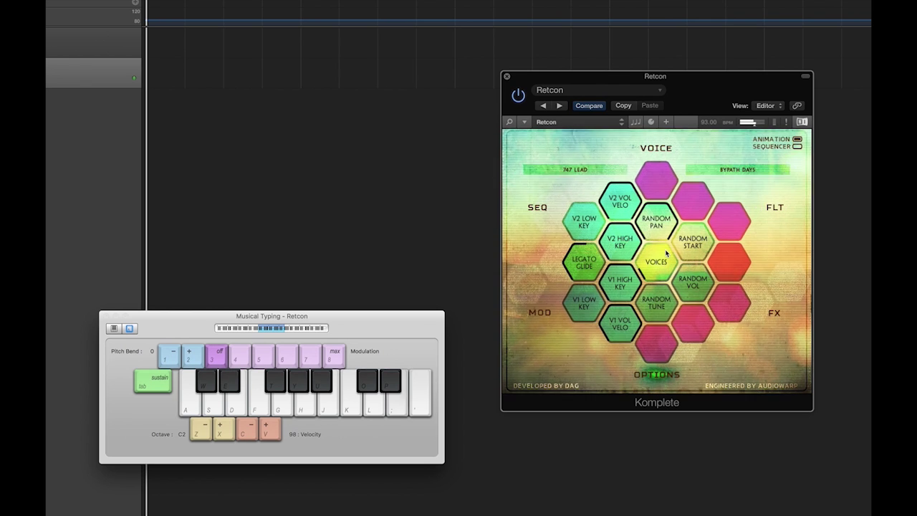
# Step: Repeat a note to audition Random Pan, and reset Random Pan to 0
pyautogui.press(';')
pyautogui.press(';')
pyautogui.press(';')
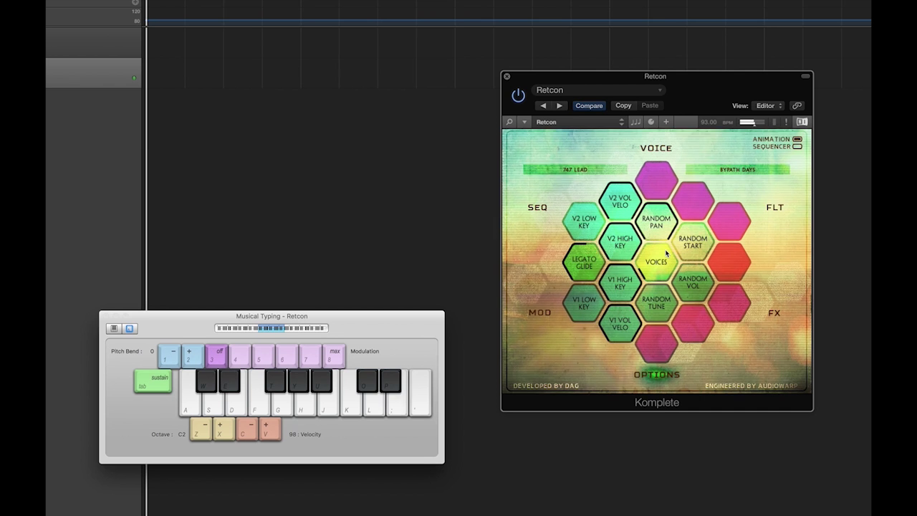
pyautogui.keyDown('super'); pyautogui.click(666, 223); pyautogui.keyUp('super')
# Step: Try Random Start at its maximum while repeating a single note
pyautogui.keyDown('super'); pyautogui.click(689, 234); pyautogui.keyUp('super')
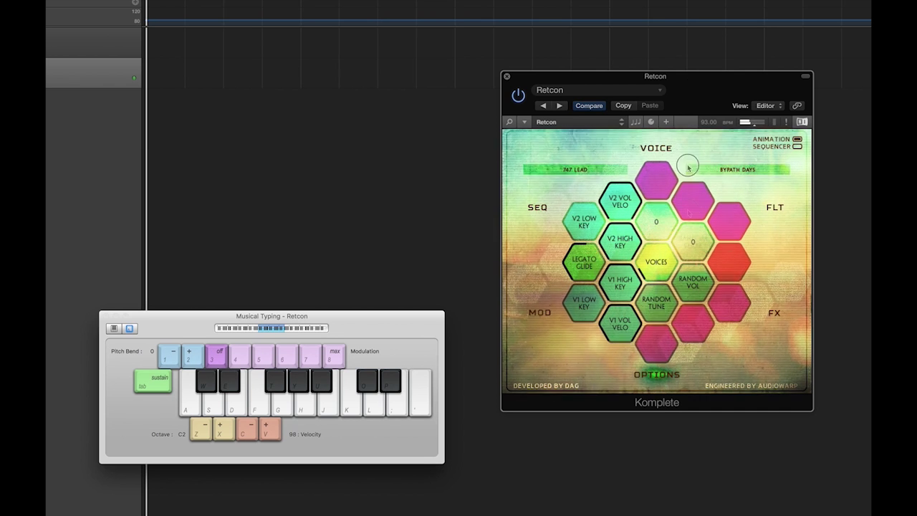
pyautogui.press("'")
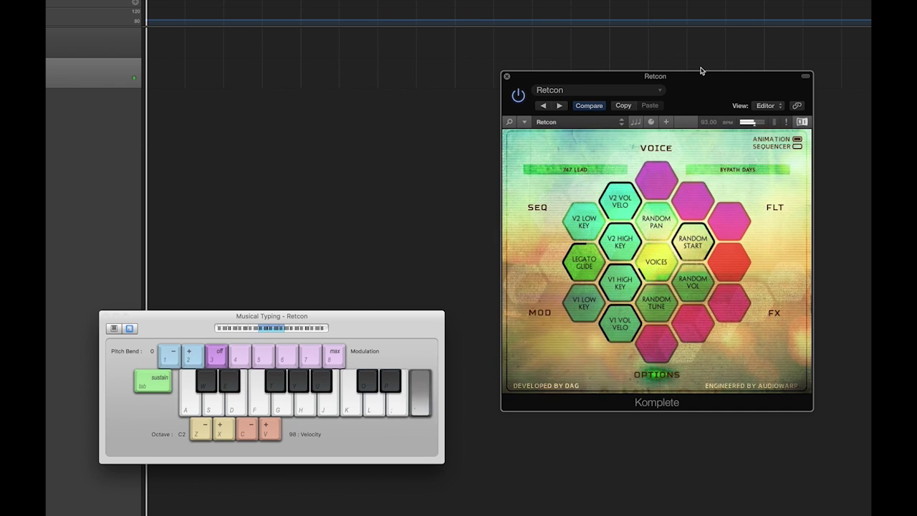
pyautogui.press("'")
pyautogui.press("'")
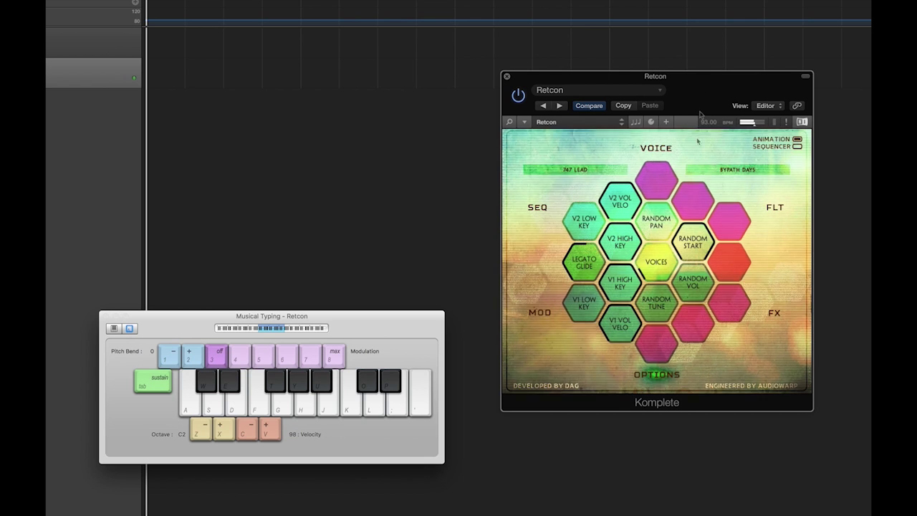
# Step: Try Random Vol at its maximum with Random Start reset to zero while repeating a note
pyautogui.press("'")
pyautogui.press("'")
pyautogui.press("'")
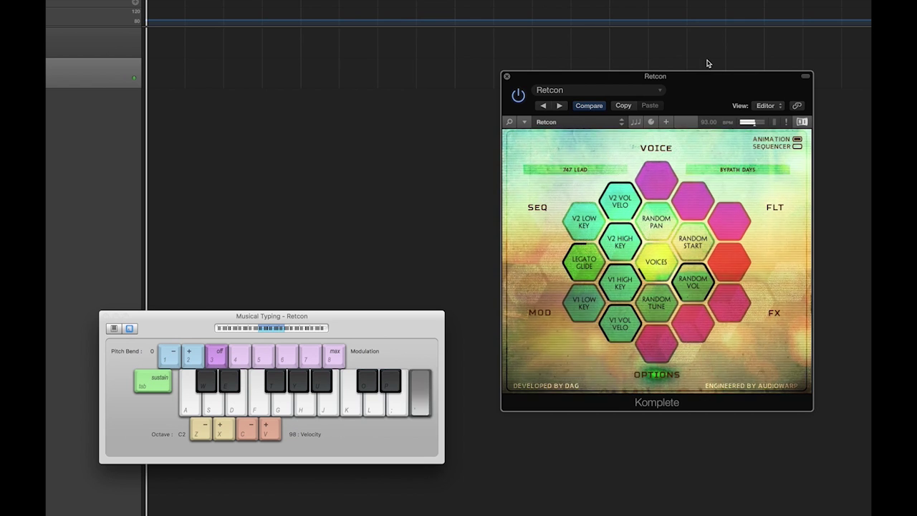
pyautogui.press("'")
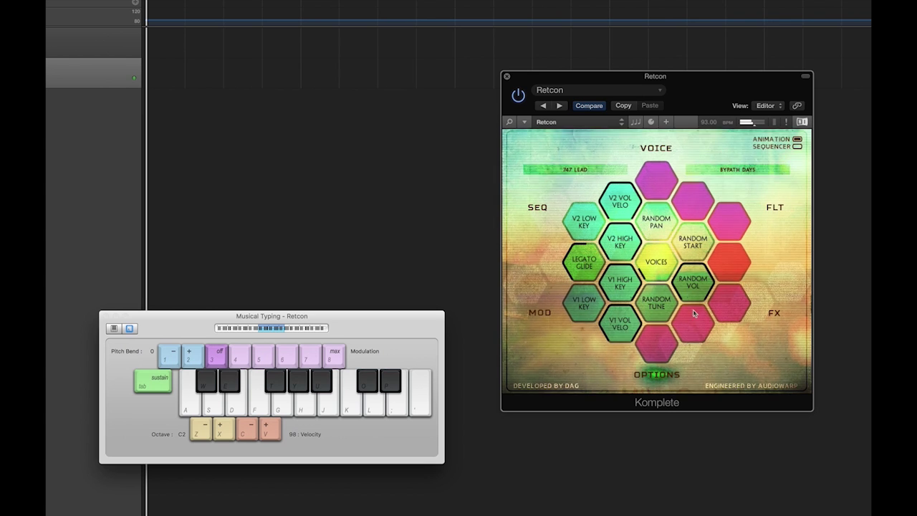
pyautogui.press("'")
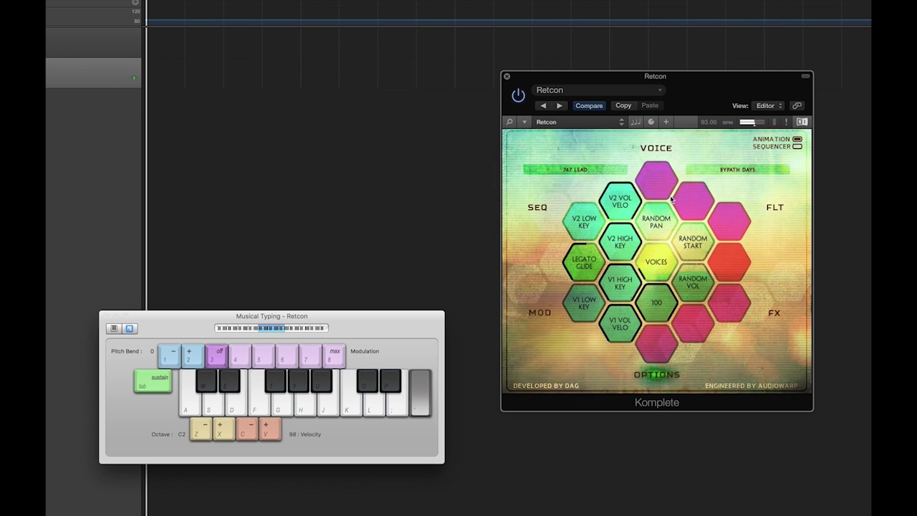
# Step: Try Random Tune at 100 with Random Vol reset while playing two notes repeatedly
pyautogui.press('g')
pyautogui.press('g')
pyautogui.press('j')
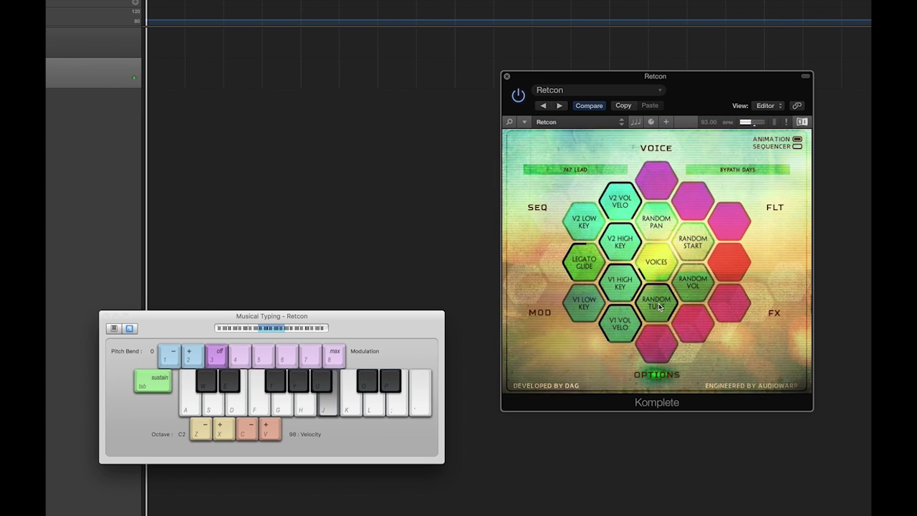
pyautogui.press('j')
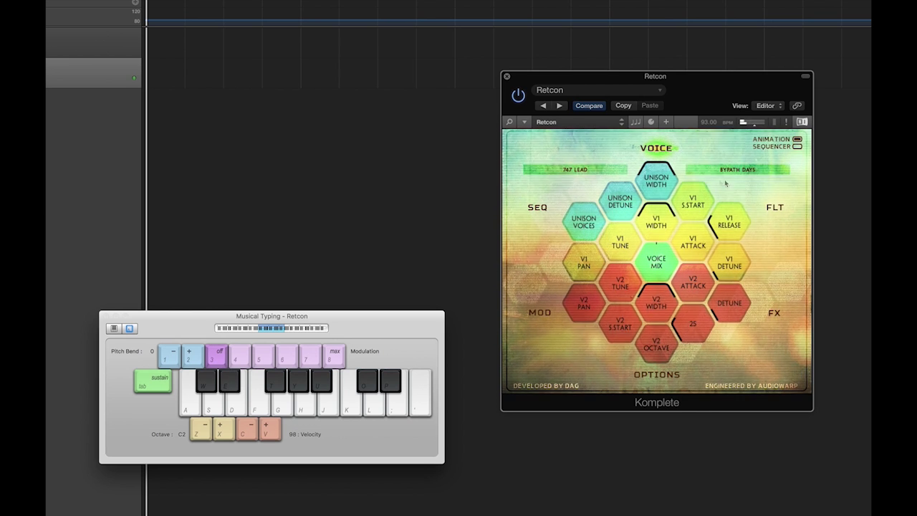
# Step: Set V2 Release to 25 on the Voice page and audition it with a few notes
pyautogui.press('d')
pyautogui.press('g')
pyautogui.press('h')
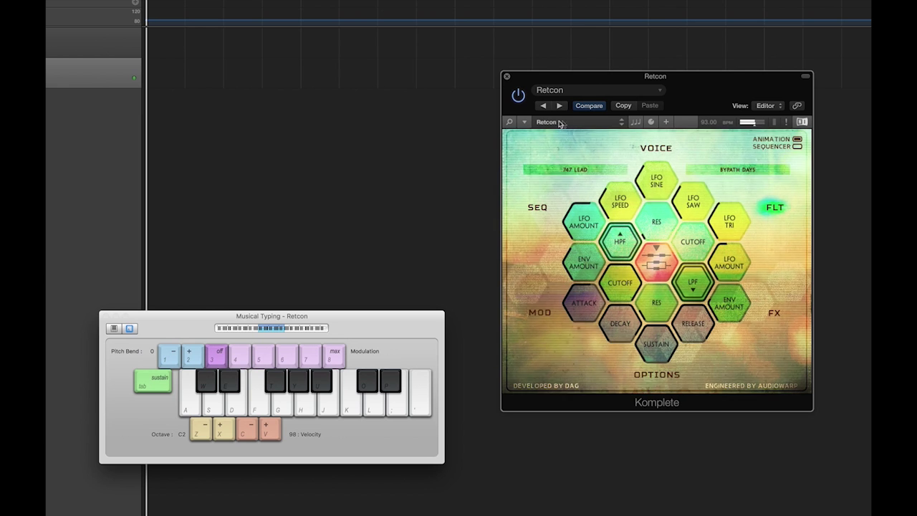
# Step: Set Random Pan to 56 and Random Start to 38 on the Options page and audition them with chords
pyautogui.press('a')
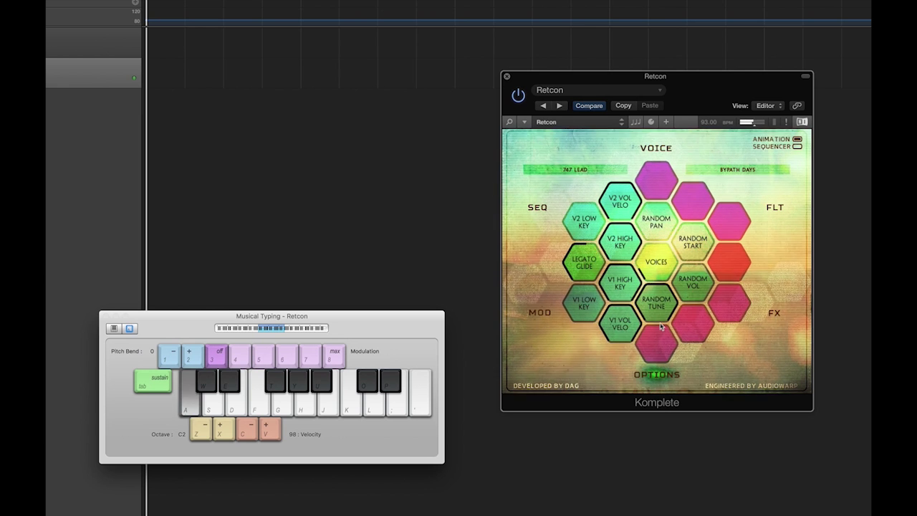
pyautogui.press('h')
pyautogui.press("'")
pyautogui.press(';')
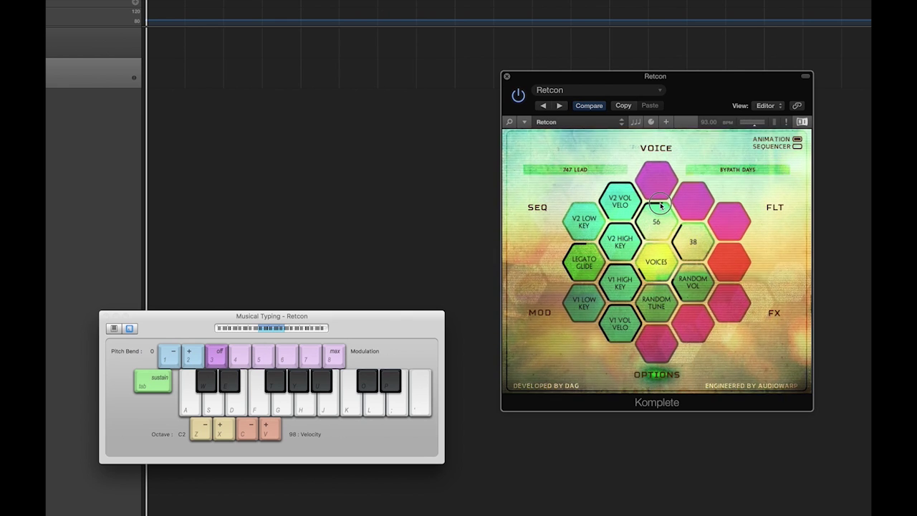
pyautogui.press('k')
pyautogui.press("'")
pyautogui.press('s')
pyautogui.press('h')
pyautogui.press(';')
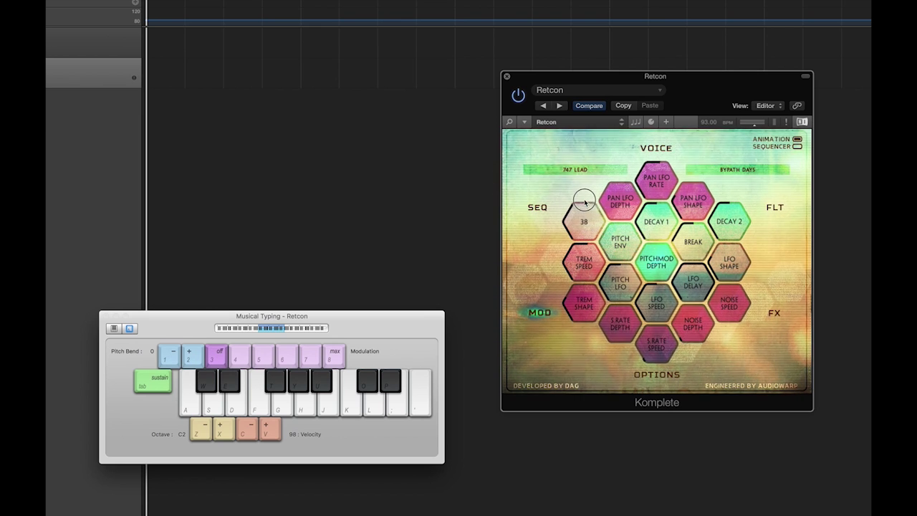
# Step: Raise Trem Depth to 100 on the Mod page and play a series of chords
pyautogui.press('s')
pyautogui.press('h')
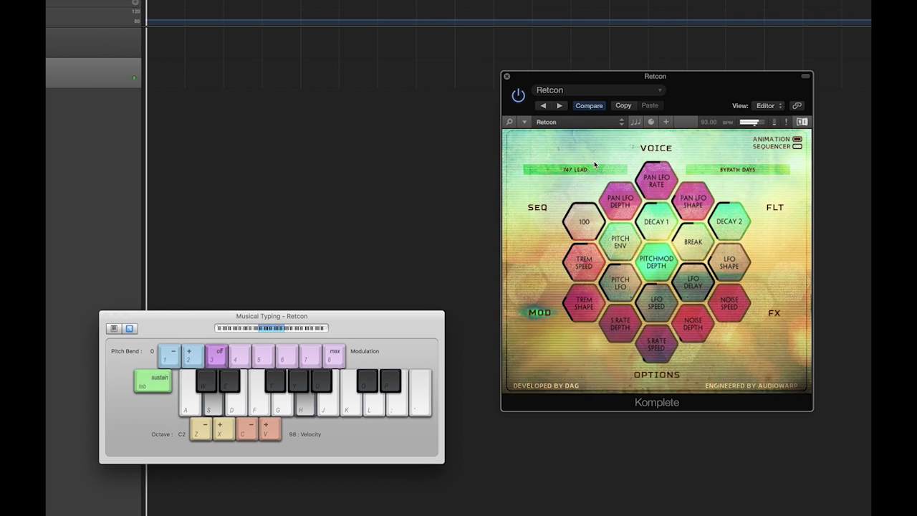
pyautogui.press('k')
pyautogui.press("'")
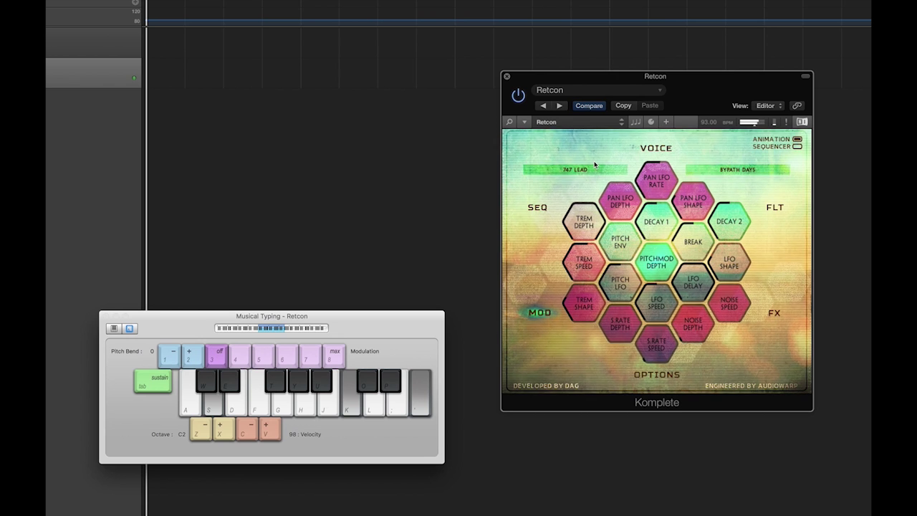
pyautogui.press('f')
pyautogui.press('k')
pyautogui.press(';')
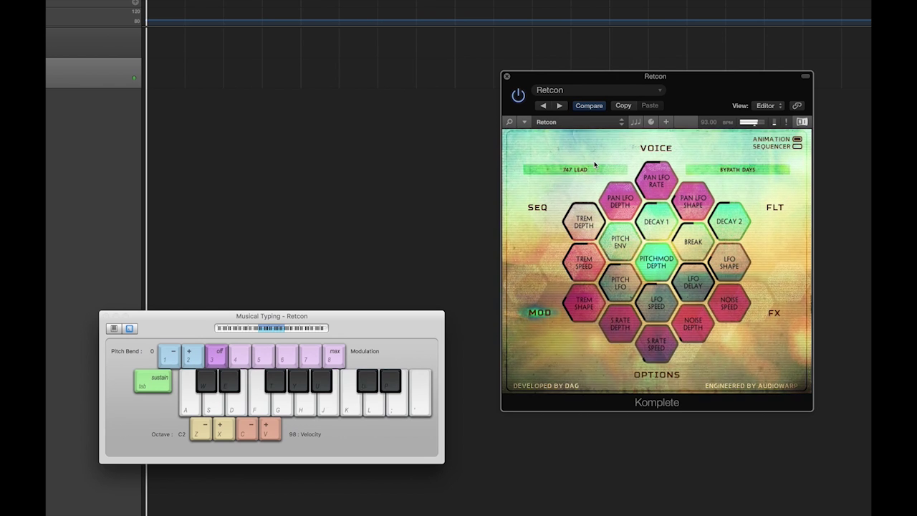
pyautogui.press('a')
pyautogui.press('k')
pyautogui.press('l')
pyautogui.press('h')
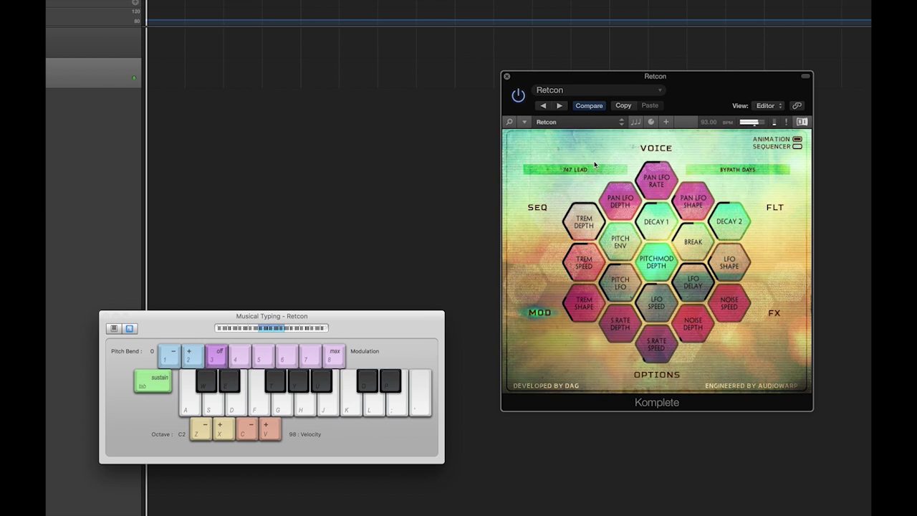
# Step: Shift the Musical Typing octave up to C3, play several notes and lower Trem Depth to zero
pyautogui.press('x')
pyautogui.press('k')
pyautogui.press("'")
pyautogui.press('s')
pyautogui.press('h')
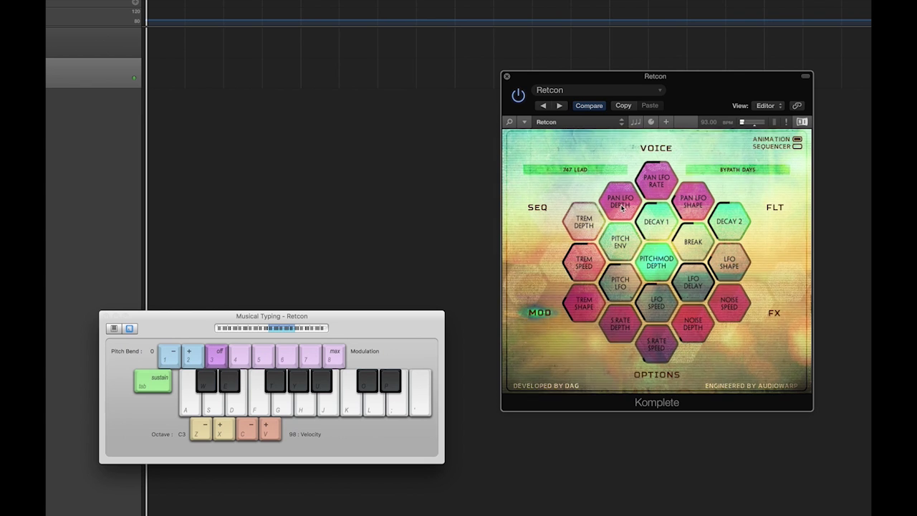
# Step: Raise Pan LFO Depth to its maximum and play a chord to audition it
pyautogui.press('s')
pyautogui.moveTo(621, 210); pyautogui.dragTo(622, 188)
pyautogui.moveTo(629, 156); pyautogui.dragTo(633, 142)
pyautogui.press('k')
pyautogui.press("'")
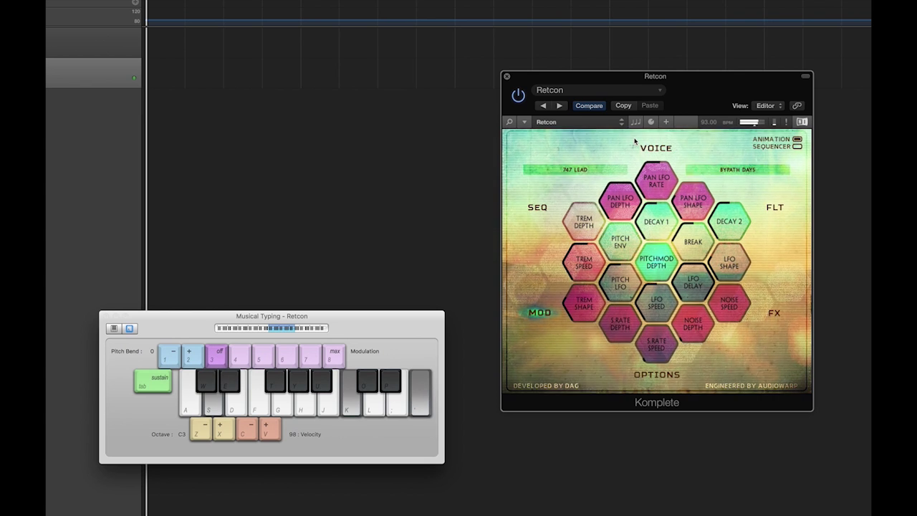
# Step: Adjust Pan LFO Shape to the triangle waveform while playing notes
pyautogui.press('s')
pyautogui.press('h')
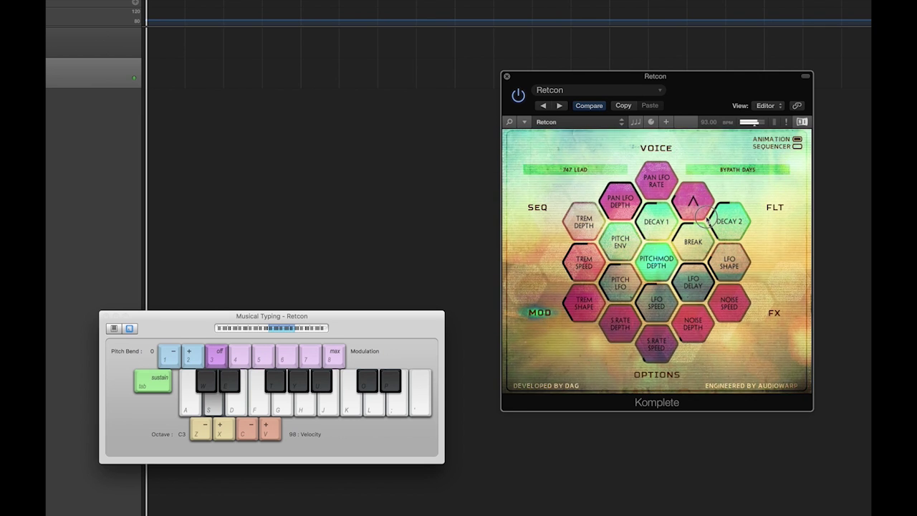
pyautogui.press('s')
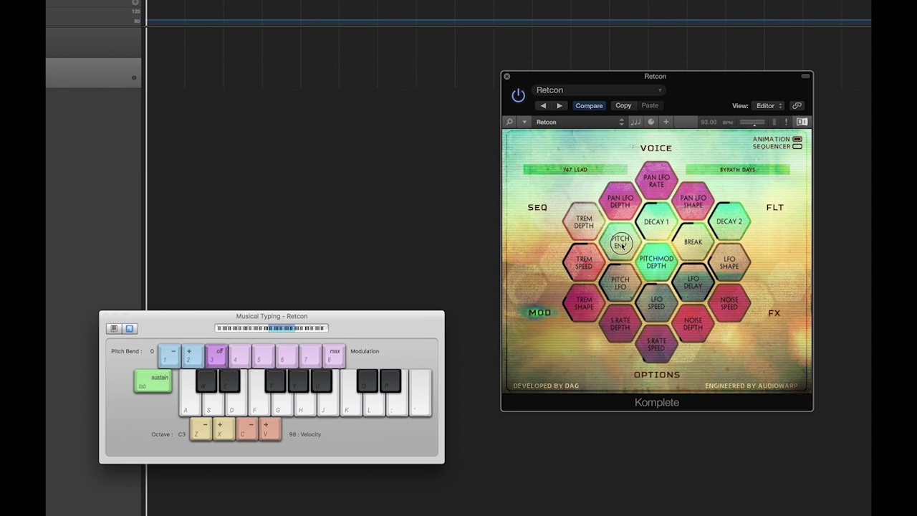
# Step: Try adjusting Pitch Env together with Pitchmod Depth on the Mod page
pyautogui.moveTo(622, 229)
pyautogui.mouseDown()
pyautogui.moveTo(645, 240)
pyautogui.moveTo(634, 243)
pyautogui.mouseUp()
pyautogui.click(654, 263)
pyautogui.click(651, 263)
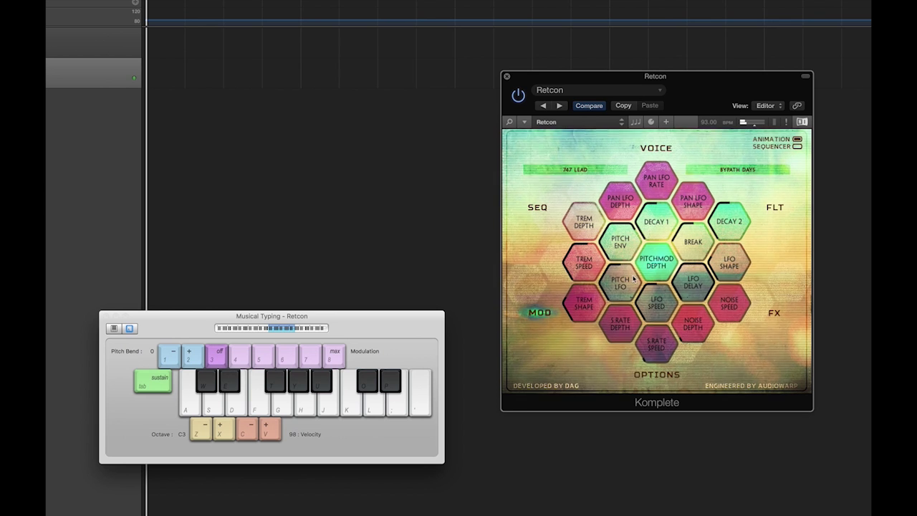
pyautogui.moveTo(657, 267); pyautogui.dragTo(653, 293)
# Step: Set LFO Speed to 66 while alternating two notes
pyautogui.press('s')
pyautogui.press('h')
pyautogui.press('s')
pyautogui.press('h')
pyautogui.press('s')
pyautogui.press('h')
pyautogui.press('s')
pyautogui.press('h')
pyautogui.press('s')
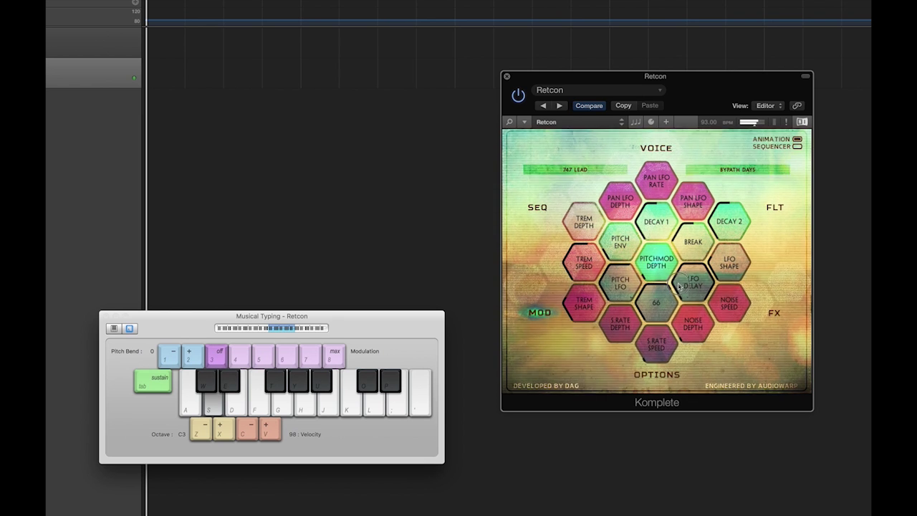
# Step: Adjust Pitch LFO and Pitch Env, and set Pitchmod Depth to 14
pyautogui.click(622, 275)
pyautogui.moveTo(652, 266); pyautogui.dragTo(654, 255)
pyautogui.click(622, 256)
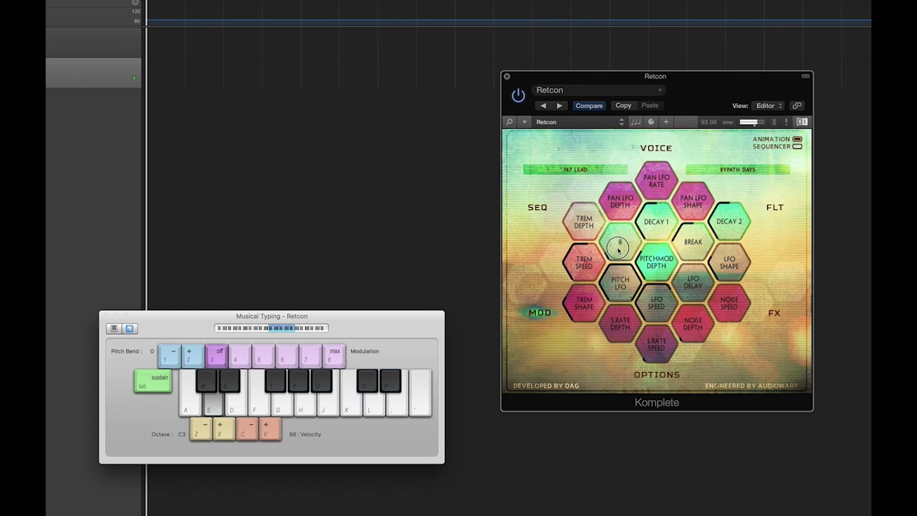
pyautogui.click(620, 298)
pyautogui.click(648, 265)
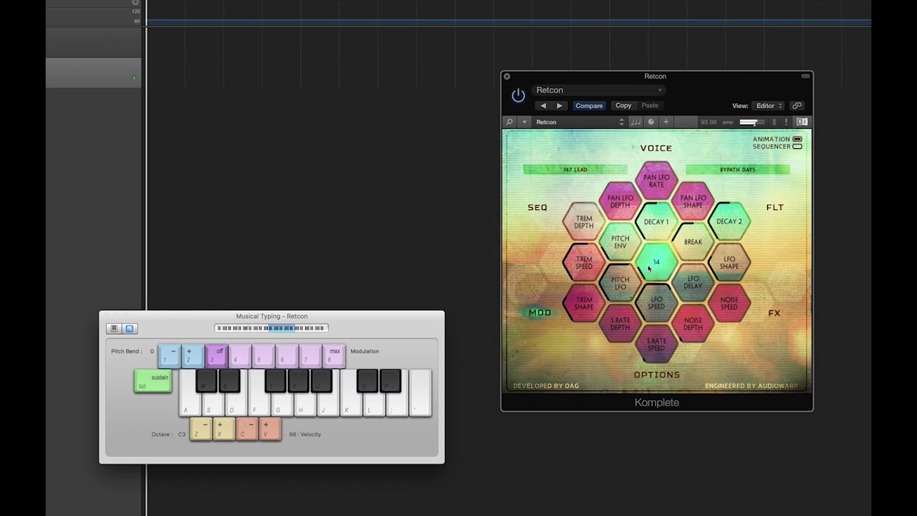
# Step: Play a chord progression to audition the pitch modulation settings
pyautogui.press('f')
pyautogui.press('k')
pyautogui.press("'")
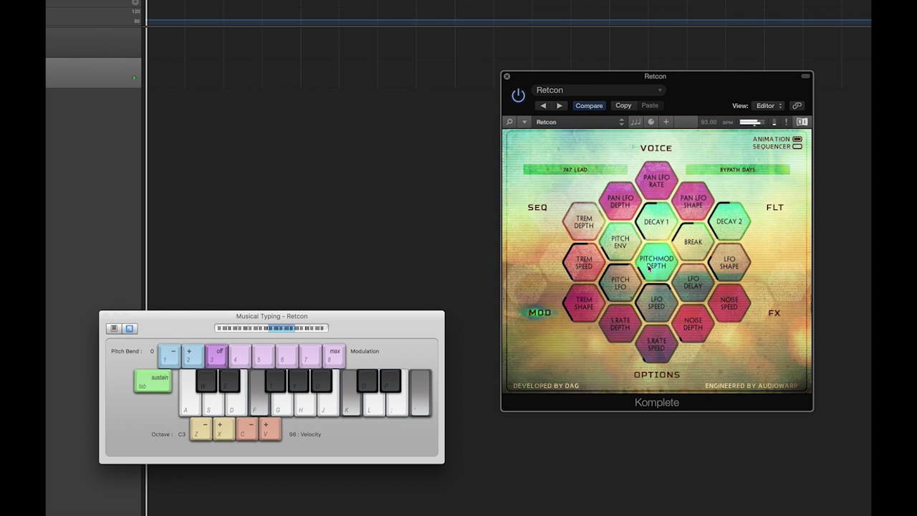
pyautogui.press('s')
pyautogui.press('h')
pyautogui.press('k')
pyautogui.press(';')
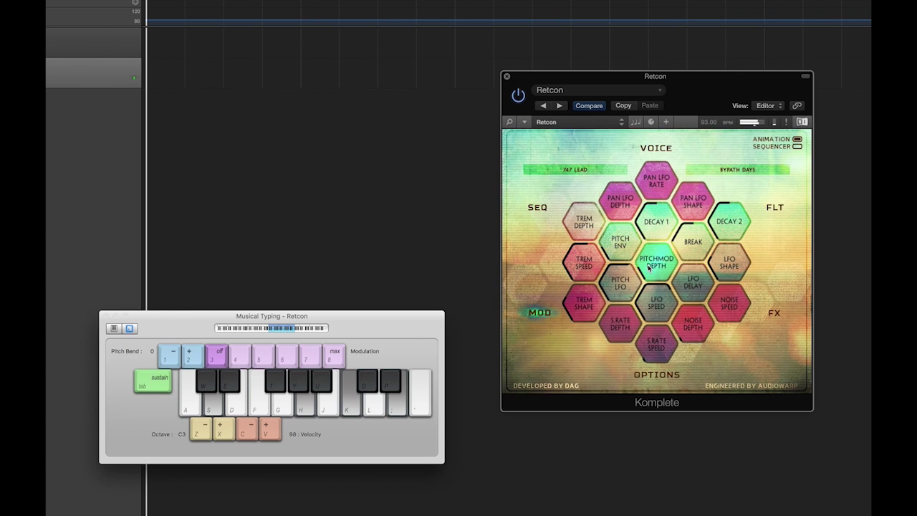
pyautogui.press('f')
pyautogui.press('k')
pyautogui.press('l')
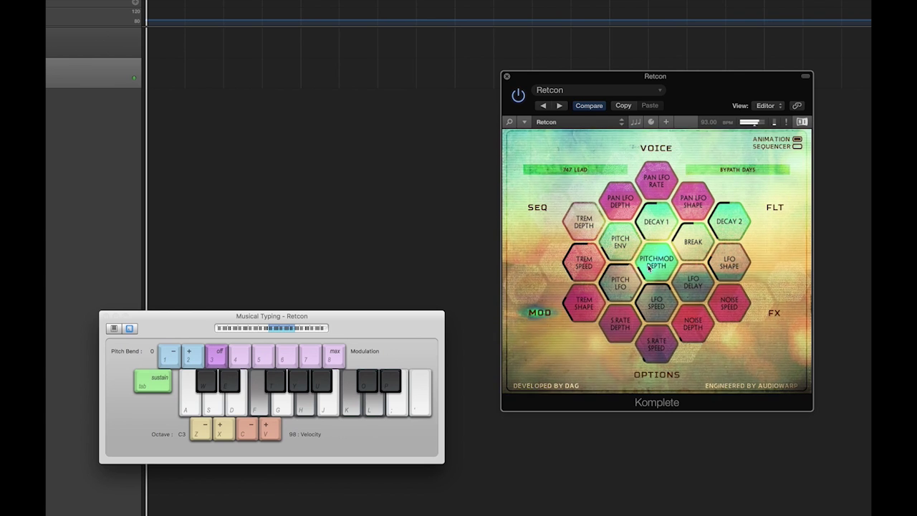
pyautogui.press('s')
pyautogui.press("'")
pyautogui.press('k')
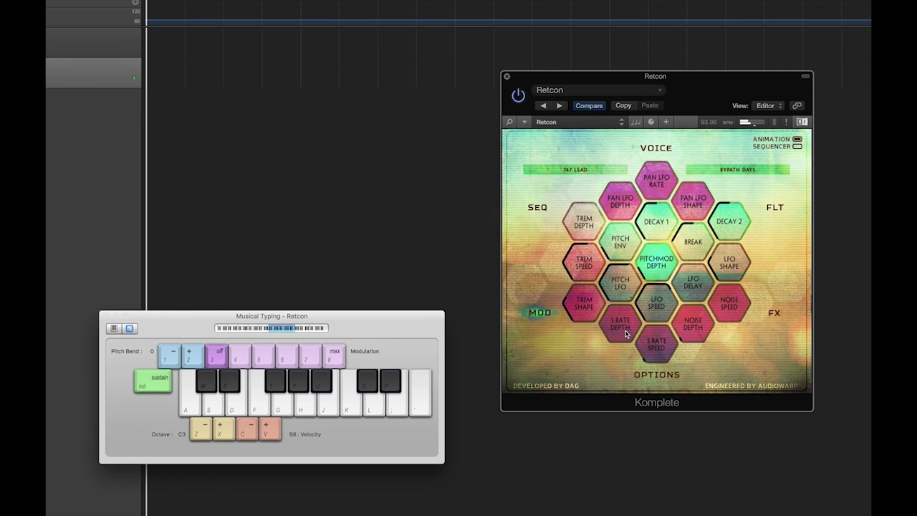
# Step: Raise S.Rate Depth and set S.Rate Speed to 72 while playing chords
pyautogui.press('f')
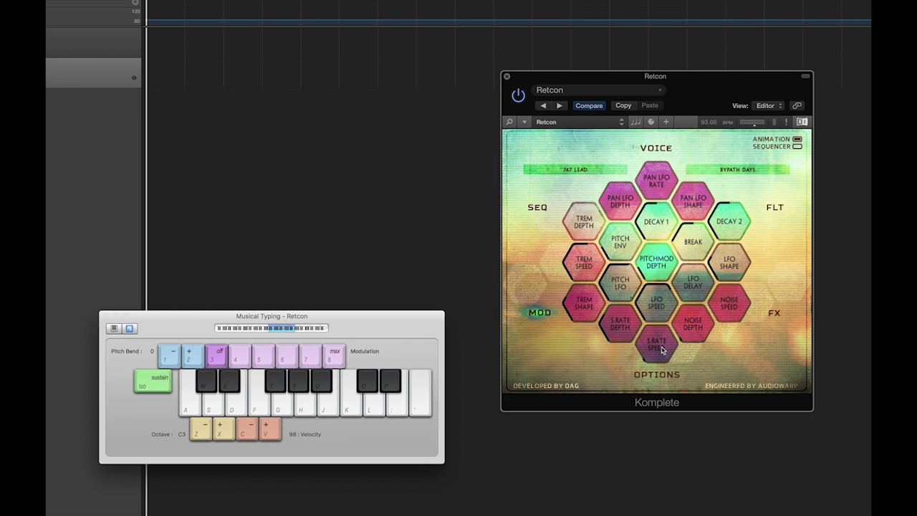
pyautogui.press('s')
pyautogui.press("'")
pyautogui.press('k')
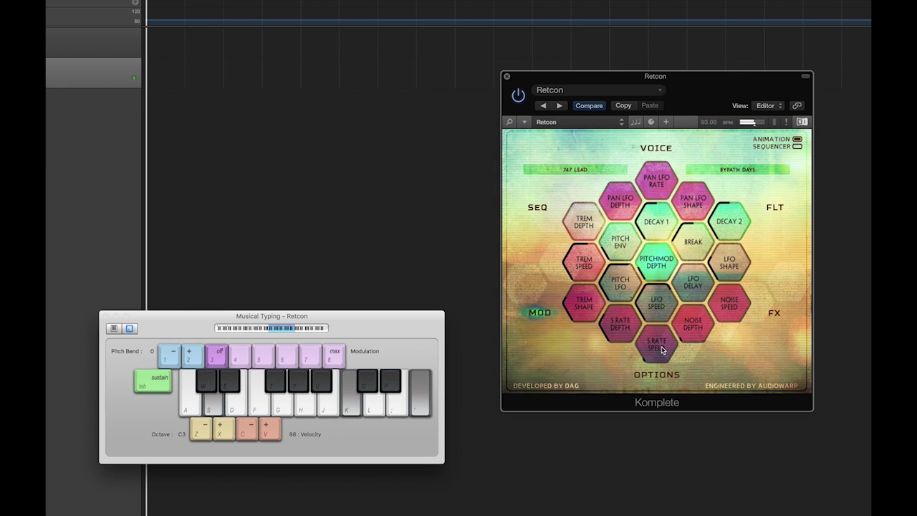
pyautogui.press('h')
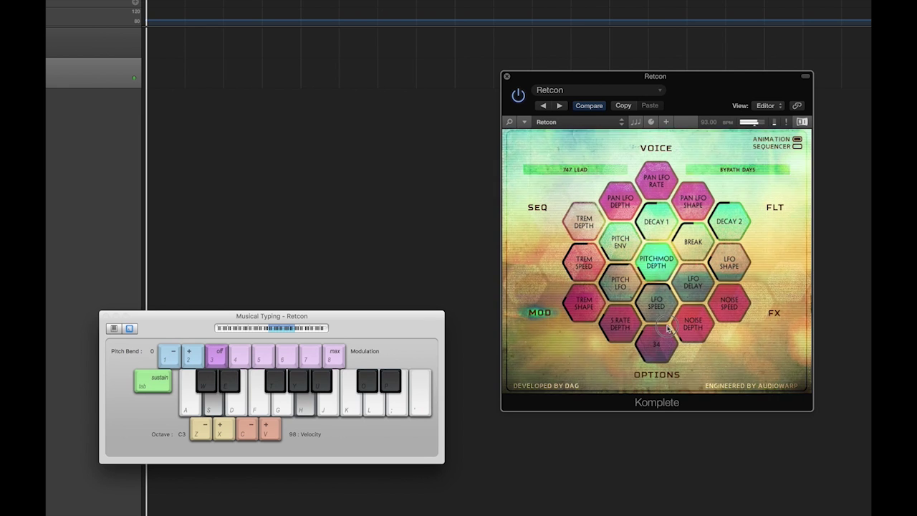
pyautogui.press('f')
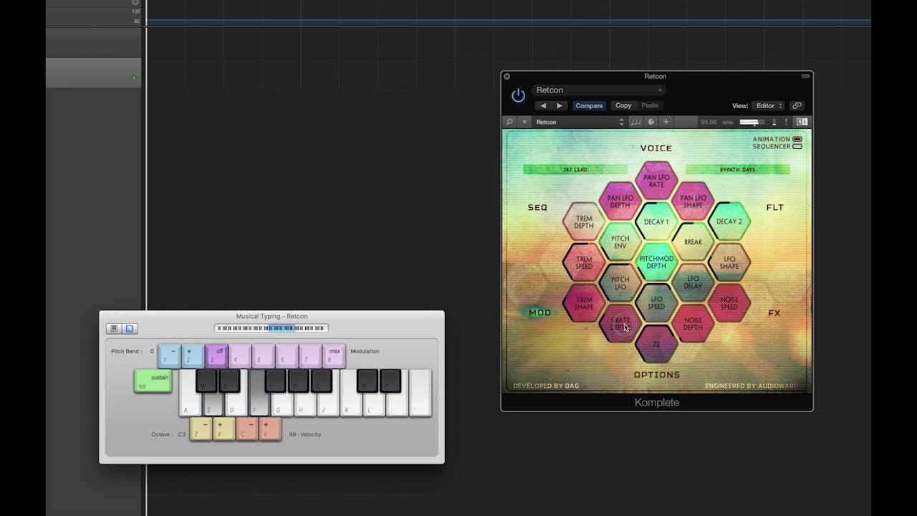
# Step: Try S.Rate Depth at 88 and lower it to 2 while playing notes
pyautogui.press('k')
pyautogui.press("'")
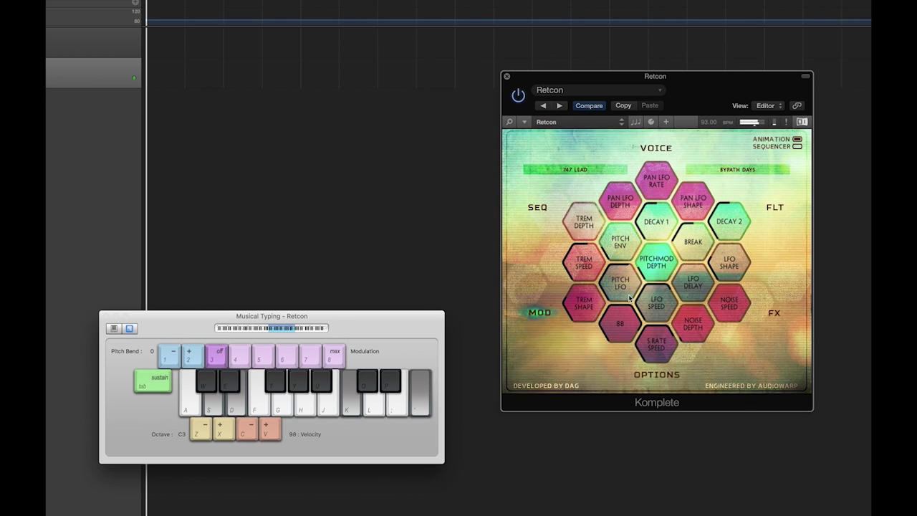
pyautogui.press('h')
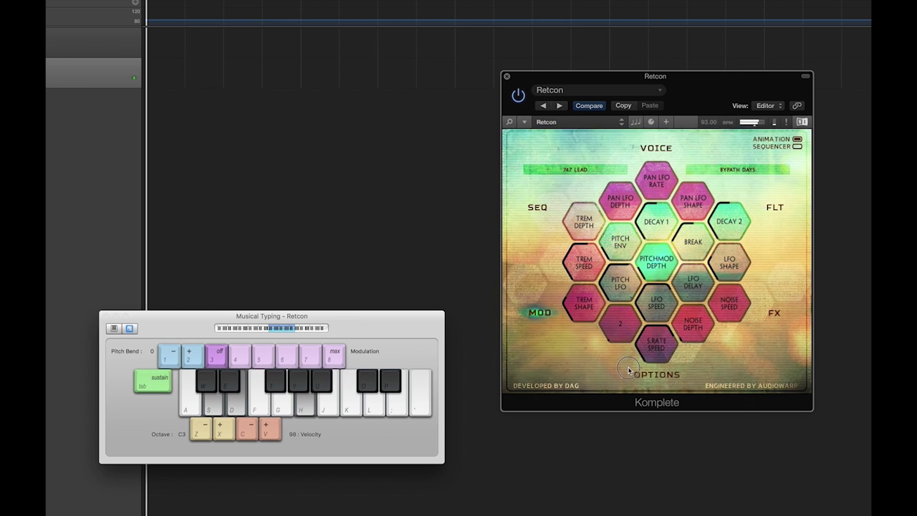
# Step: Set S.Rate Speed to 52 and adjust S.Rate Depth while playing notes
pyautogui.press('h')
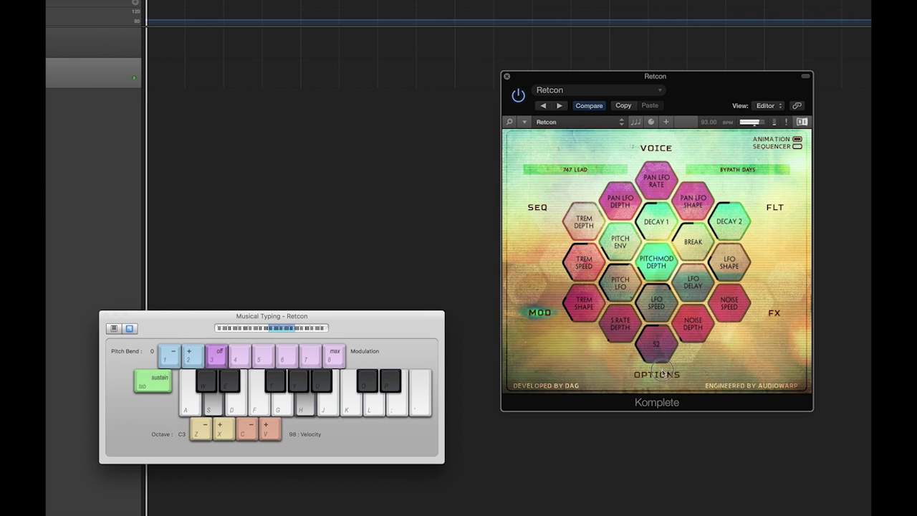
pyautogui.press('s')
pyautogui.moveTo(624, 329); pyautogui.dragTo(623, 327)
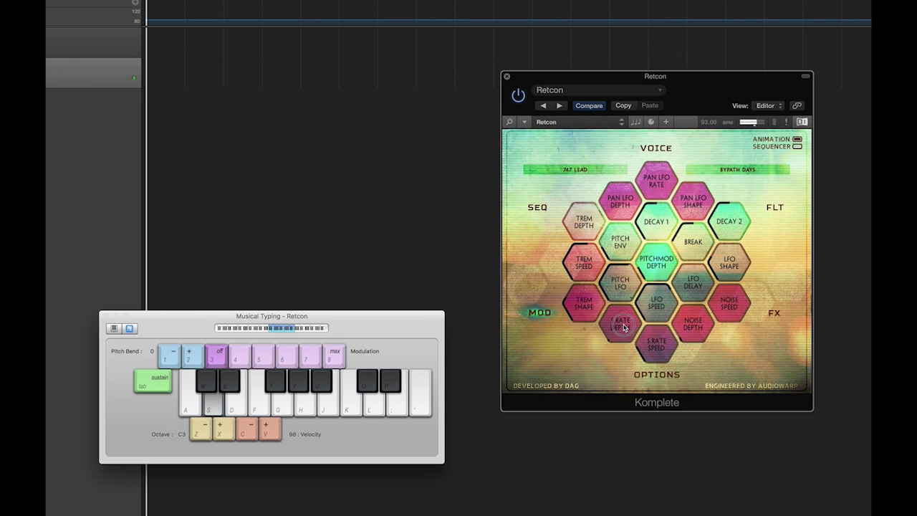
pyautogui.press("'")
pyautogui.press('h')
pyautogui.press(';')
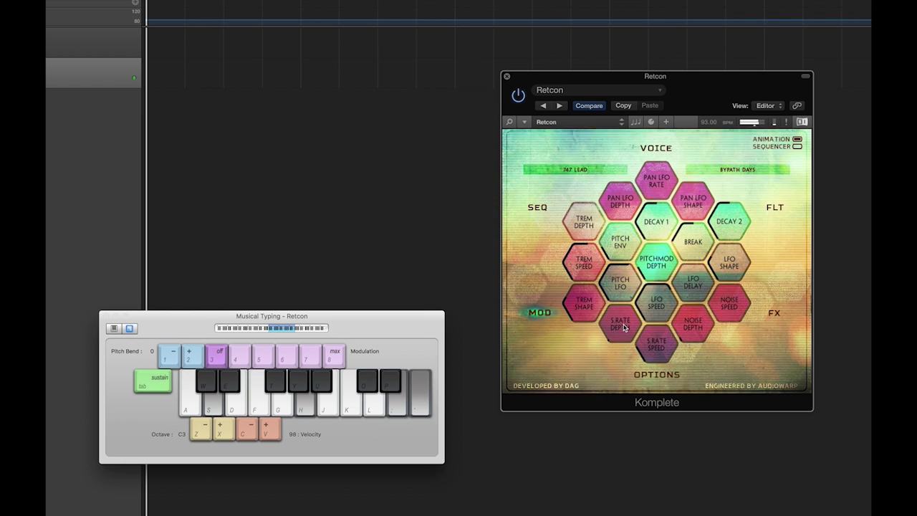
pyautogui.press('k')
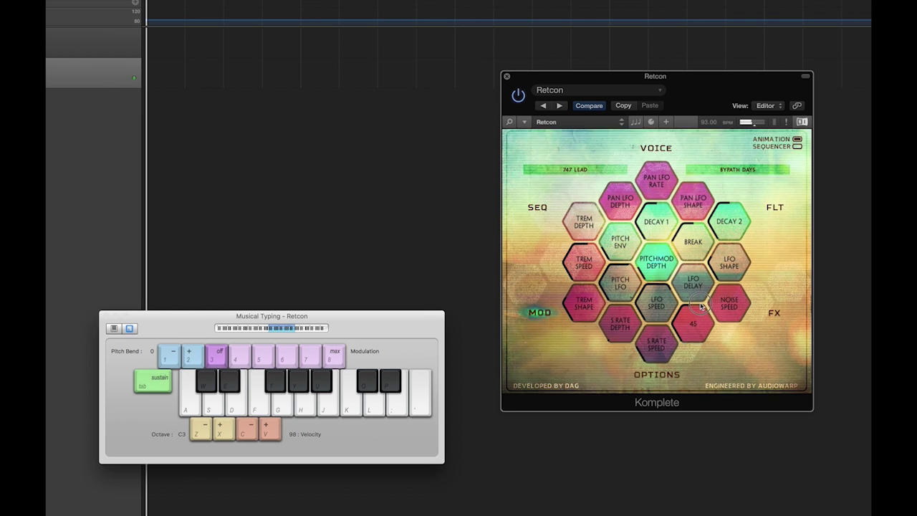
# Step: Try Noise Depth at 45 and lower it to 26 while playing notes
pyautogui.press("'")
pyautogui.press('s')
pyautogui.press('k')
pyautogui.press('h')
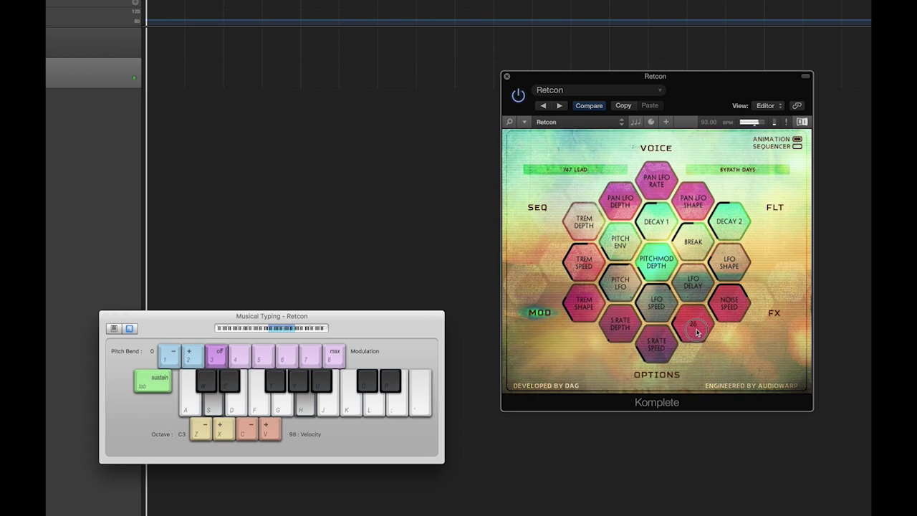
pyautogui.press('k')
pyautogui.press("'")
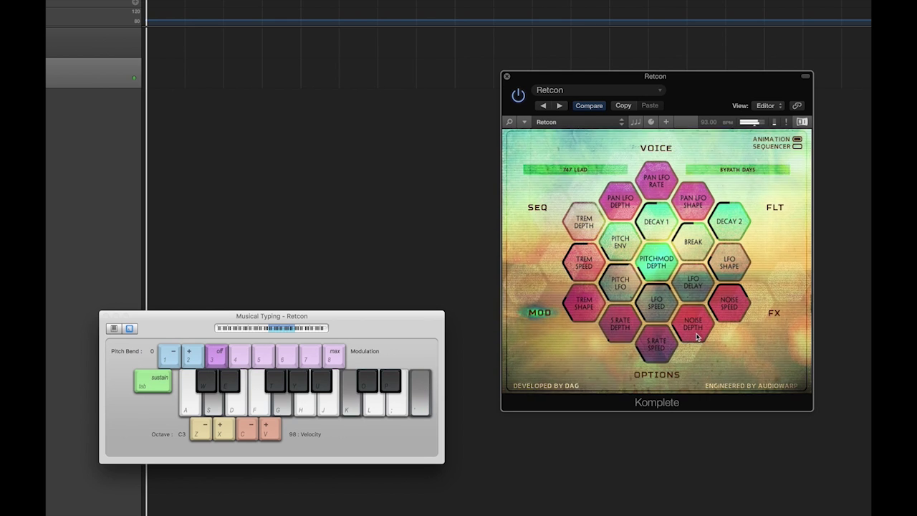
# Step: Play a chord progression in octave C3 to audition the noise modulation
pyautogui.press('f')
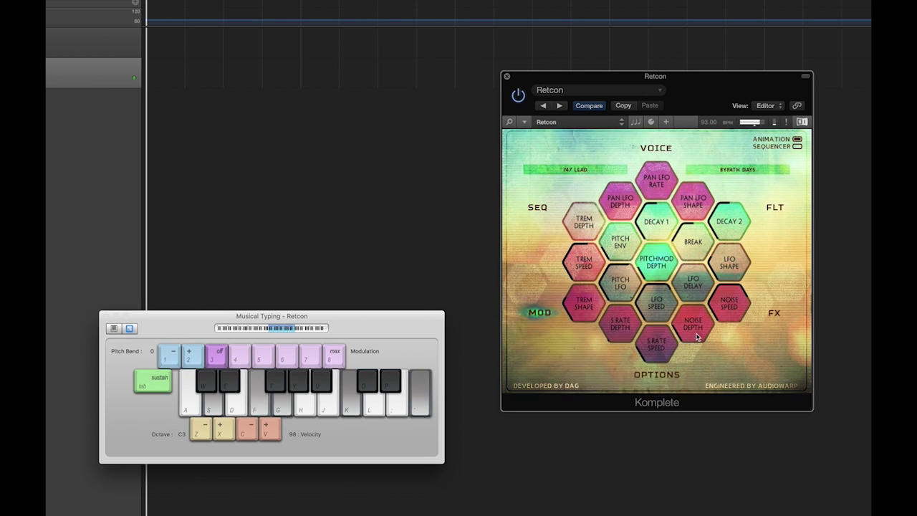
pyautogui.press(';')
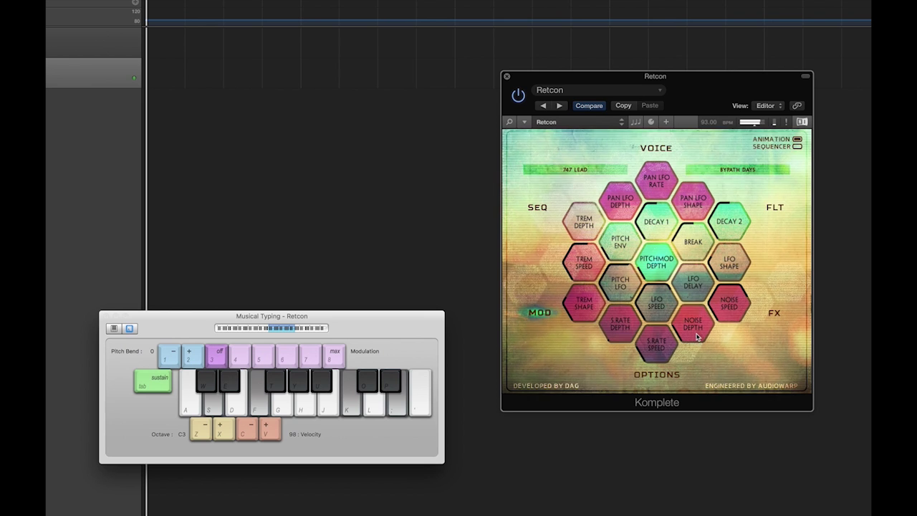
pyautogui.press('h')
pyautogui.press("'")
pyautogui.press('a')
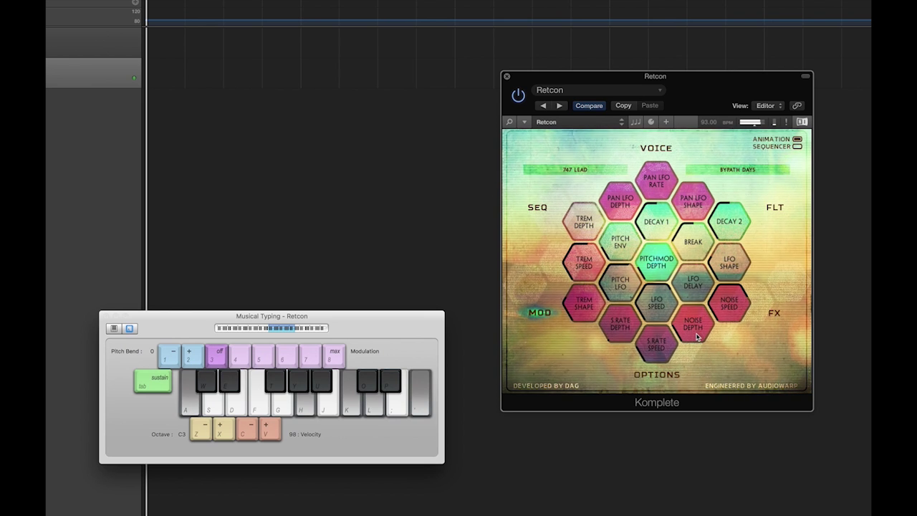
pyautogui.press('f')
pyautogui.press(';')
pyautogui.press('g')
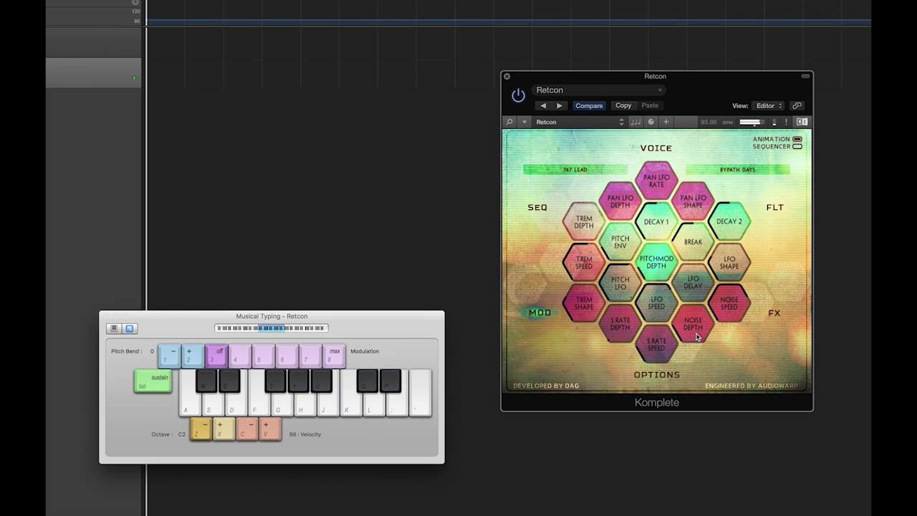
# Step: Lower the Musical Typing octave to C2 and play a chord progression to audition the modulated sound
pyautogui.press('z')
pyautogui.press('s')
pyautogui.press('k')
pyautogui.press("'")
pyautogui.press('f')
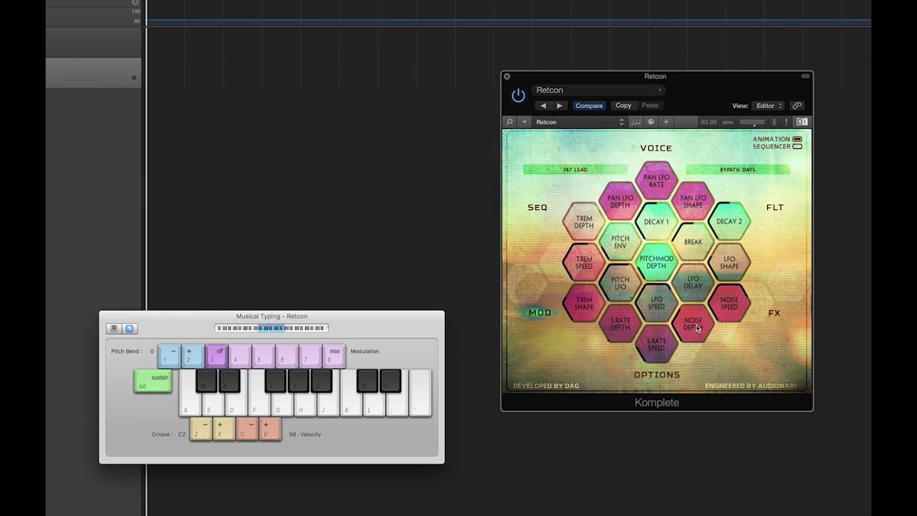
pyautogui.press('s')
pyautogui.press('k')
pyautogui.press("'")
pyautogui.press('h')
pyautogui.press(';')
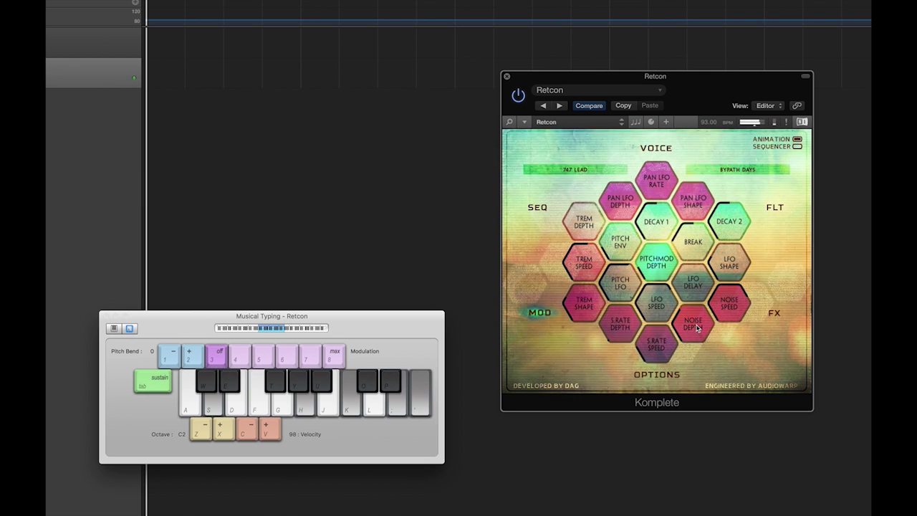
pyautogui.press('f')
pyautogui.press('k')
pyautogui.press('l')
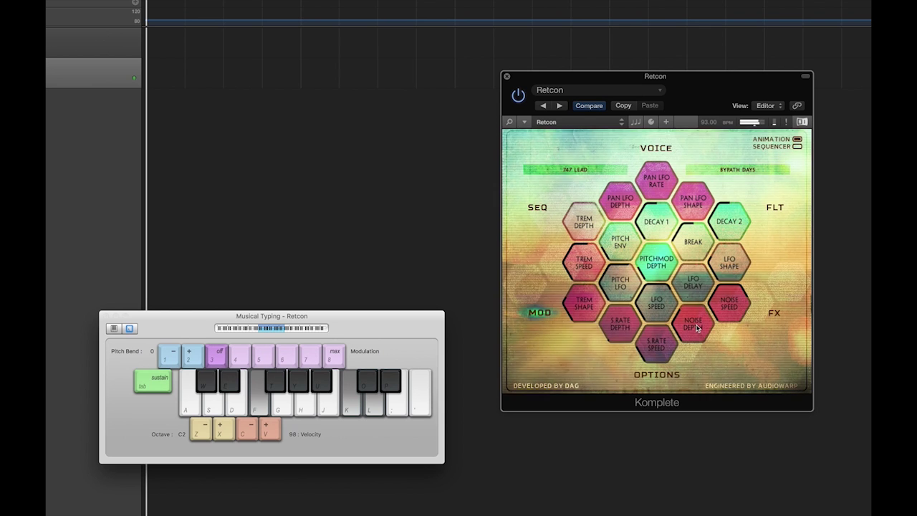
pyautogui.press('h')
pyautogui.press(';')
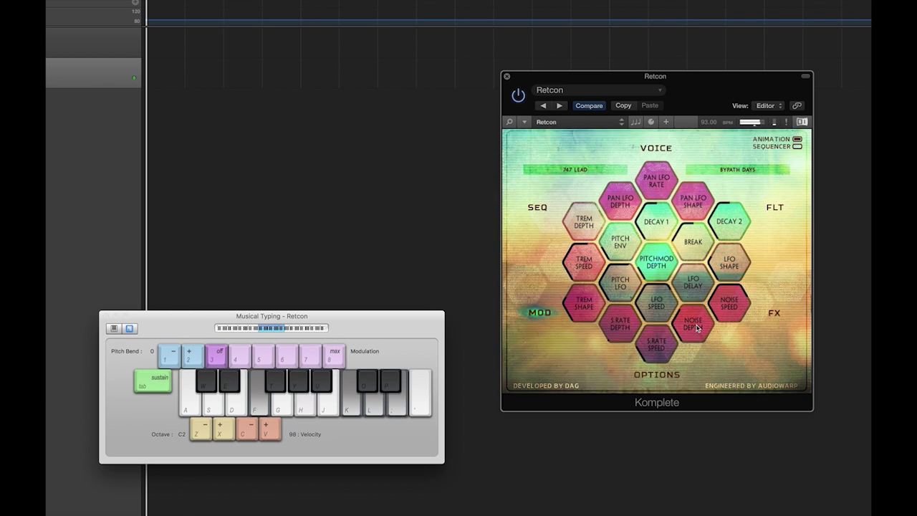
pyautogui.press("'")
pyautogui.press('k')
pyautogui.press('a')
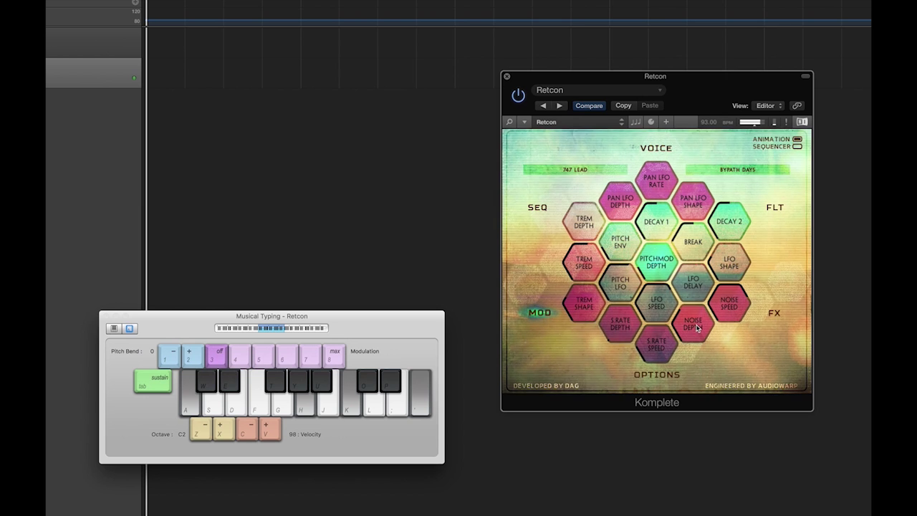
pyautogui.press('k')
pyautogui.press('a')
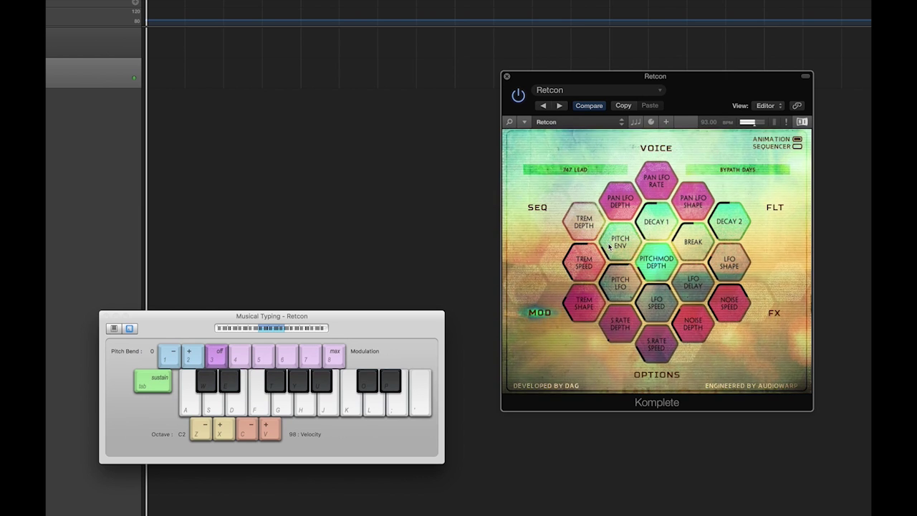
# Step: Open the sequencer page and look through its Chord, Pitch and Vol step layers
pyautogui.click(539, 207)
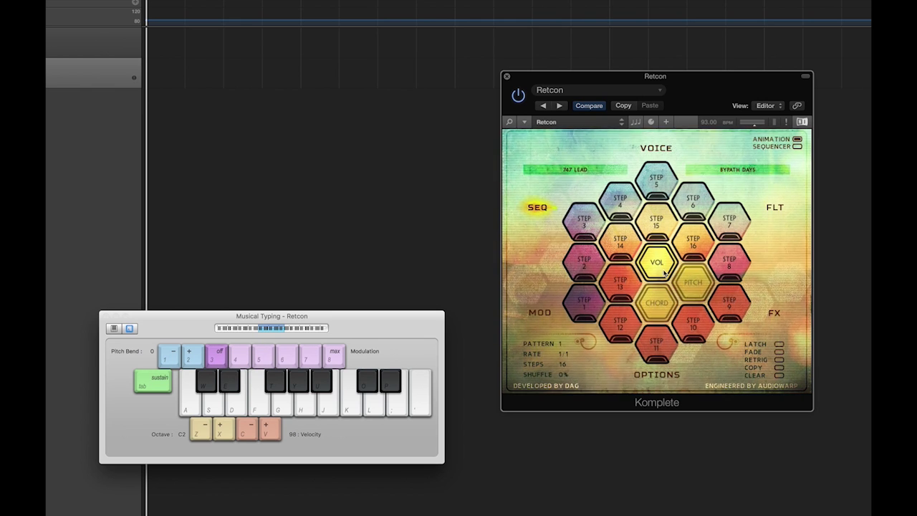
pyautogui.click(657, 302)
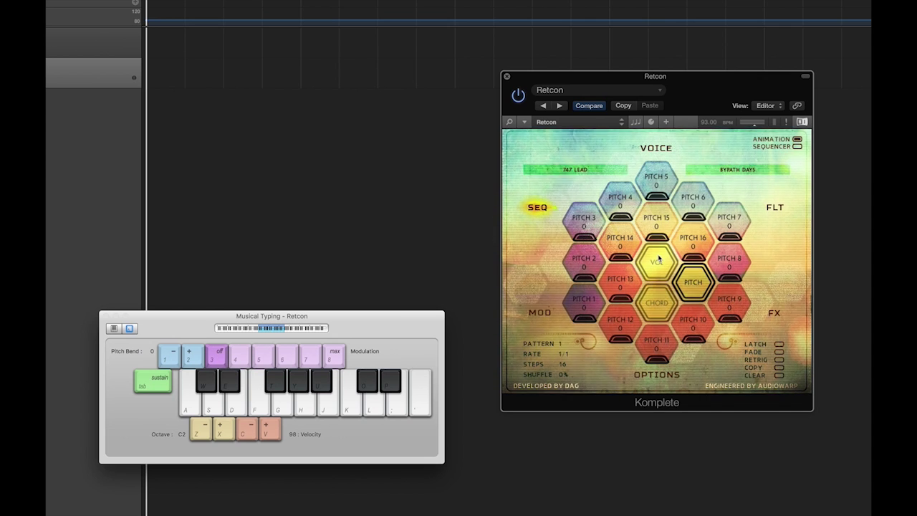
pyautogui.click(658, 260)
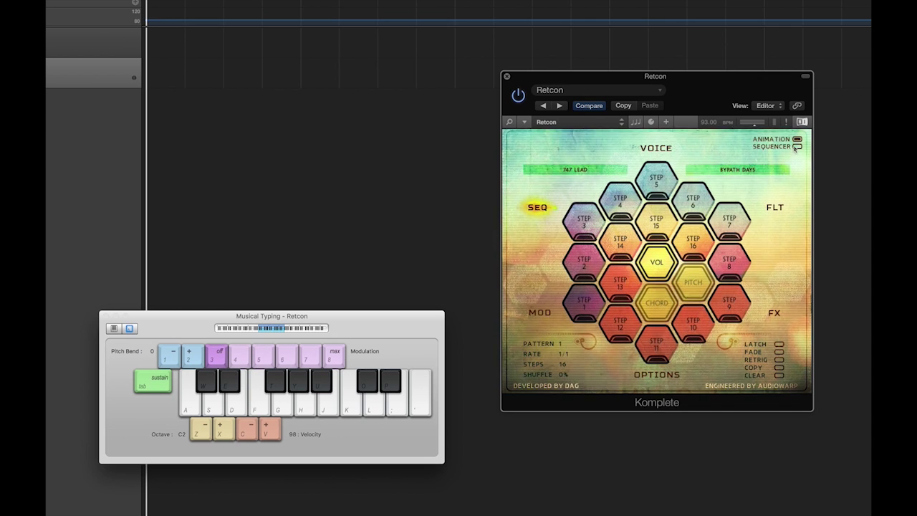
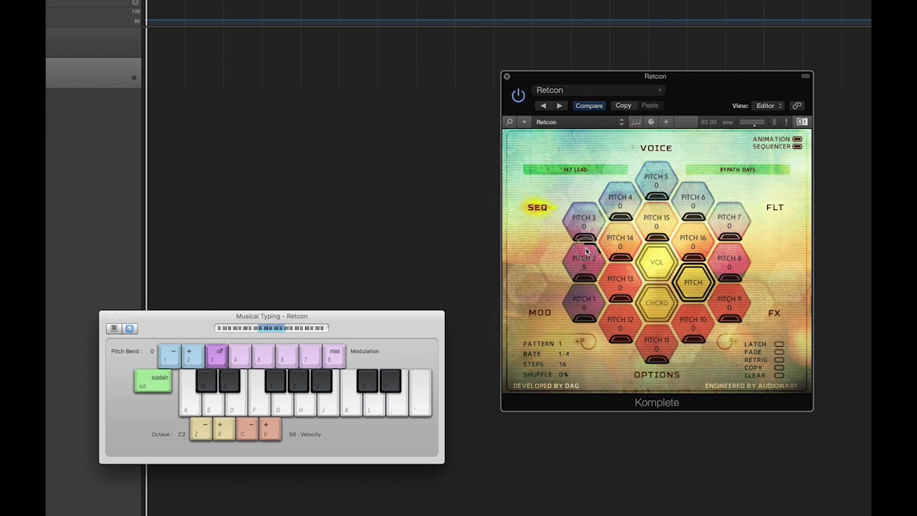
# Step: Set the sequence length to 8 steps and Pitch 7 to -3 while holding a note
pyautogui.press('a')
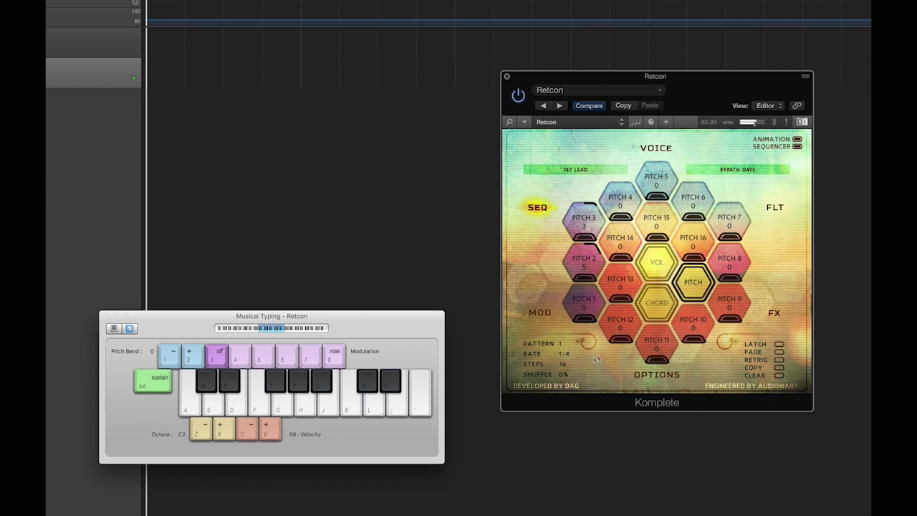
pyautogui.moveTo(563, 366); pyautogui.dragTo(563, 401)
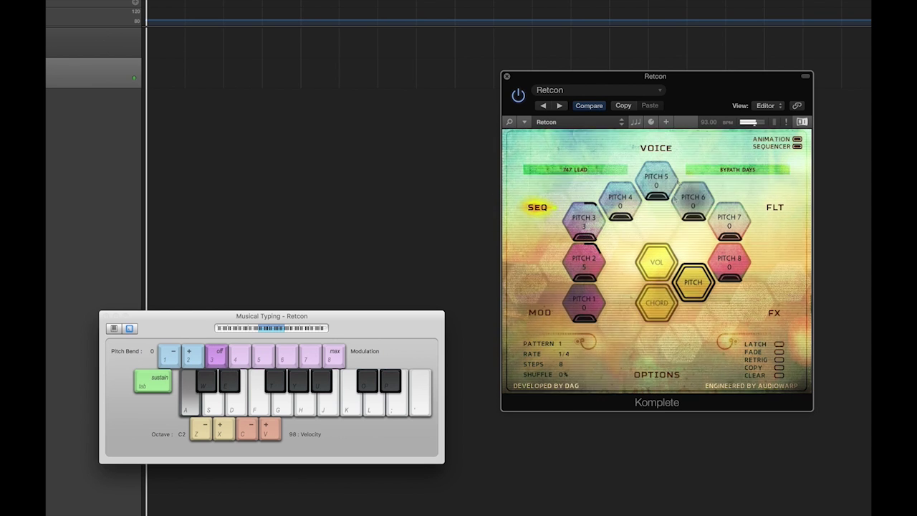
pyautogui.click(727, 216)
pyautogui.moveTo(728, 216); pyautogui.dragTo(731, 212)
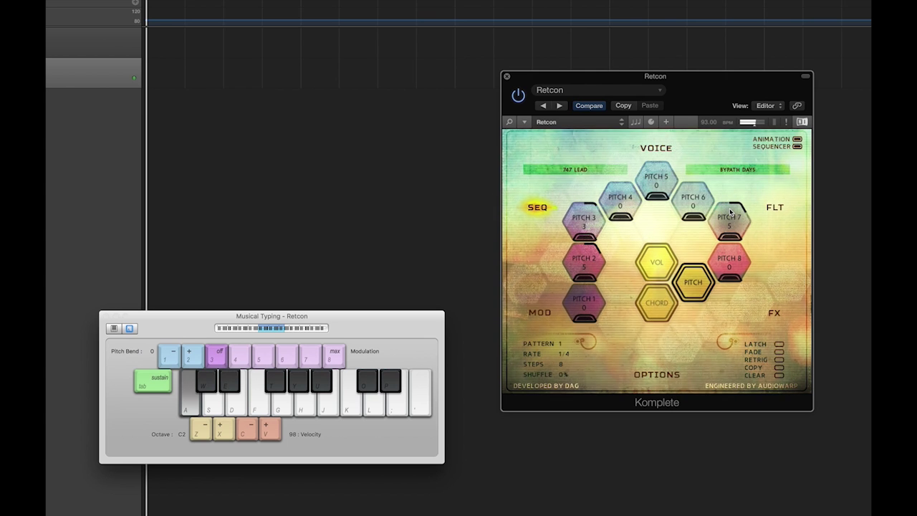
pyautogui.moveTo(730, 218); pyautogui.dragTo(732, 236)
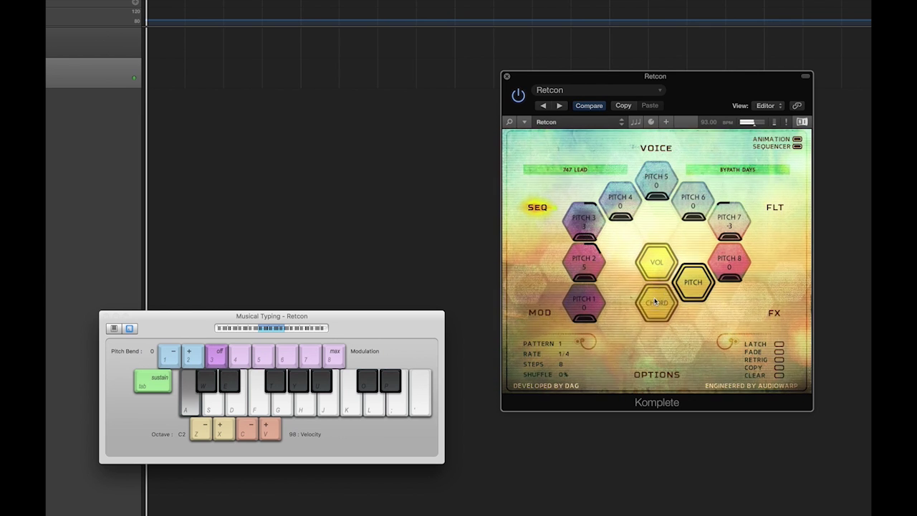
# Step: Show the sequencer's chord steps and enable Latch, playing a note to run the sequence
pyautogui.click(657, 303)
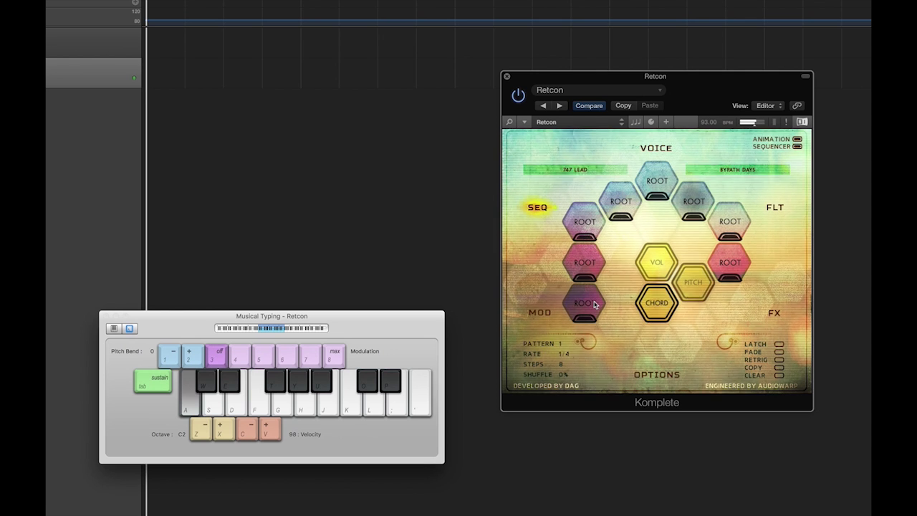
pyautogui.click(778, 344)
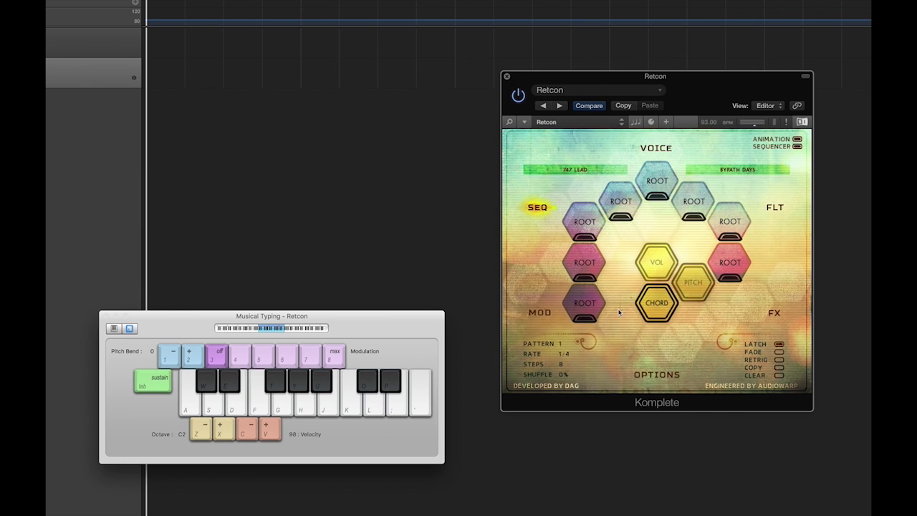
pyautogui.press('a')
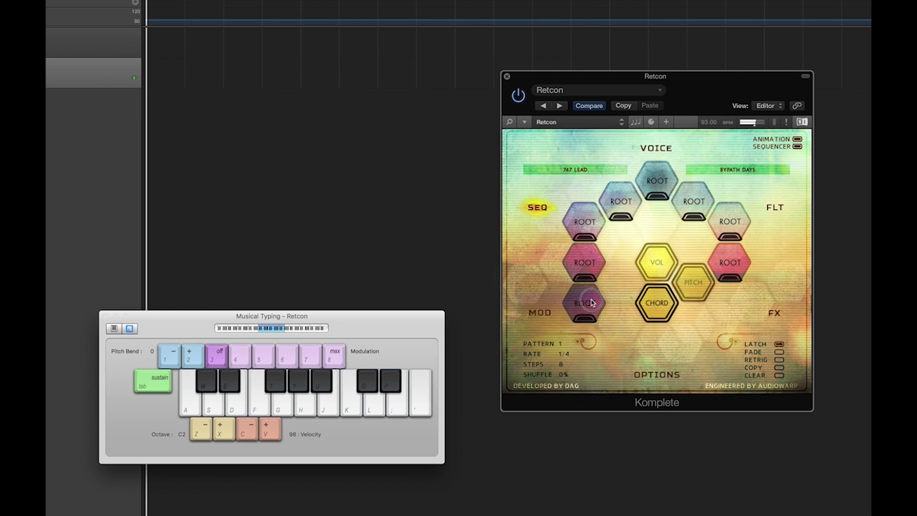
# Step: Set the chords of steps 1 and 2 to Dom 7 and step 3 to Root 6
pyautogui.click(588, 304)
pyautogui.click(586, 231)
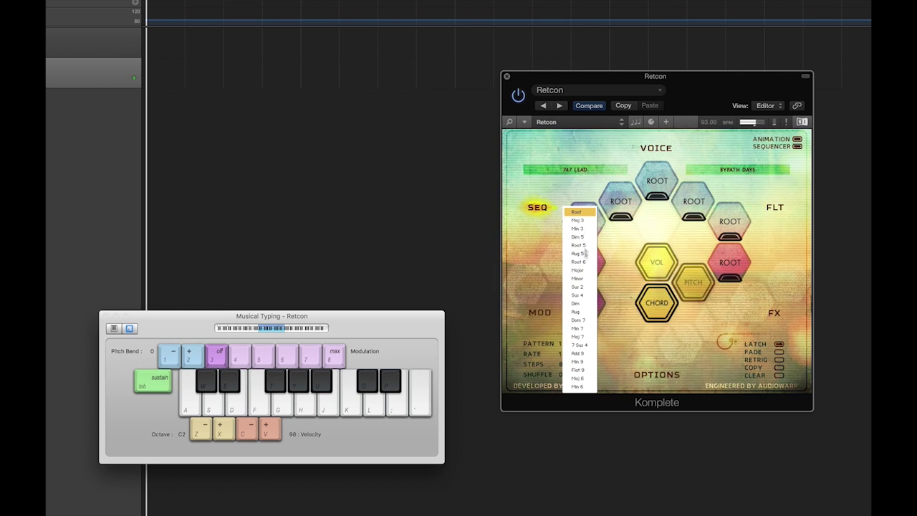
pyautogui.click(588, 263)
pyautogui.click(588, 263)
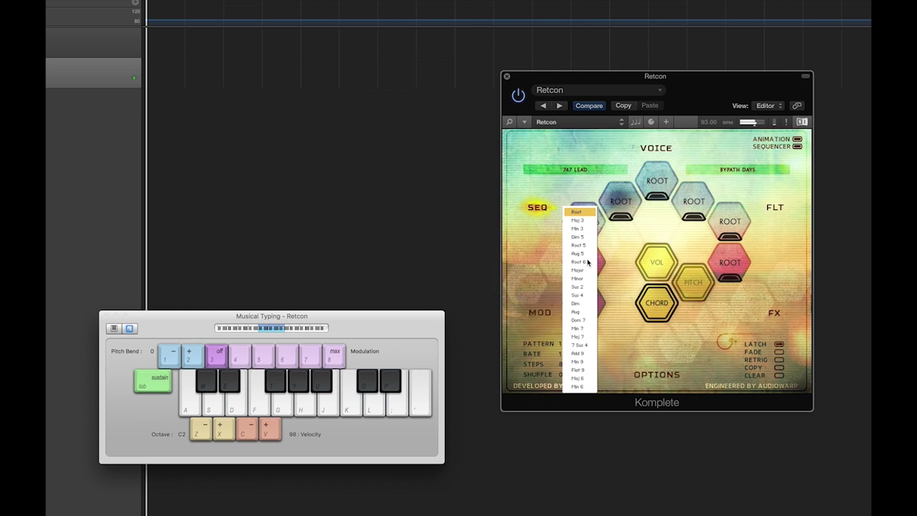
pyautogui.click(584, 320)
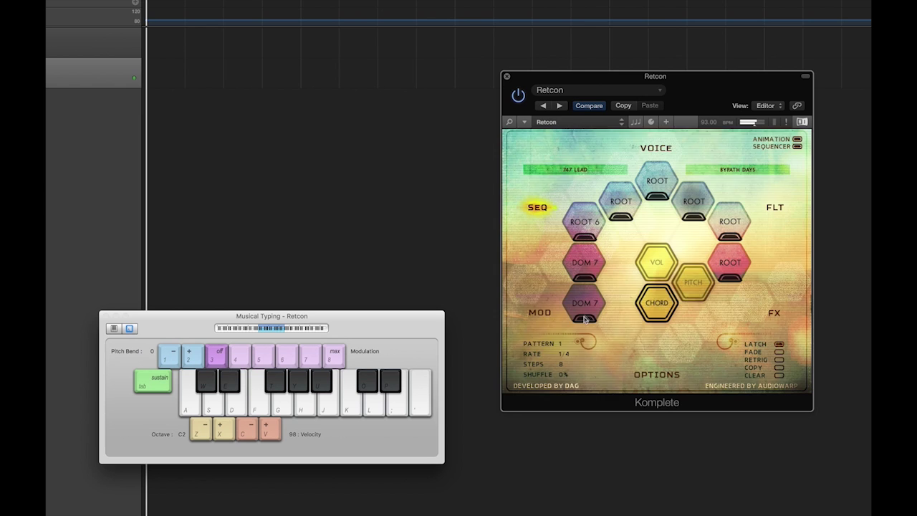
# Step: Set the chords of sequencer step 4 to Maj 3, step 5 to Min 3 and step 6 to Root 6
pyautogui.click(620, 201)
pyautogui.click(621, 212)
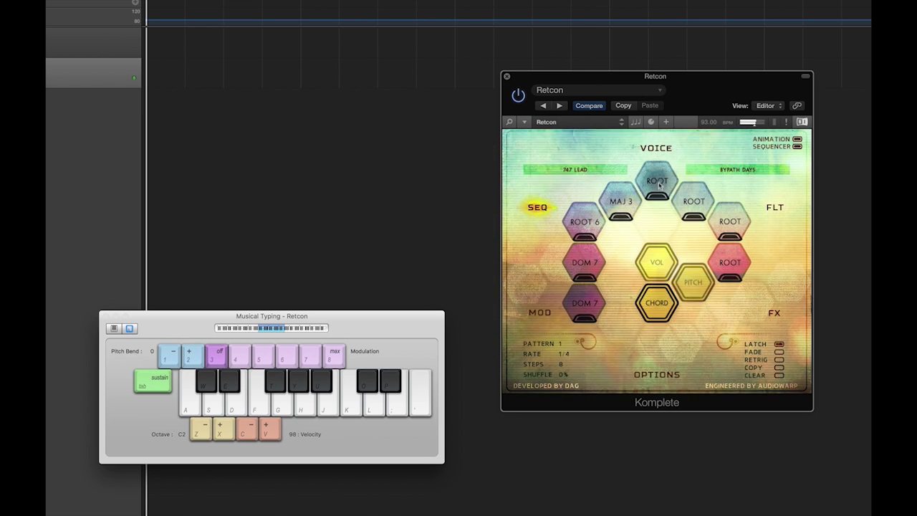
pyautogui.click(657, 182)
pyautogui.click(662, 213)
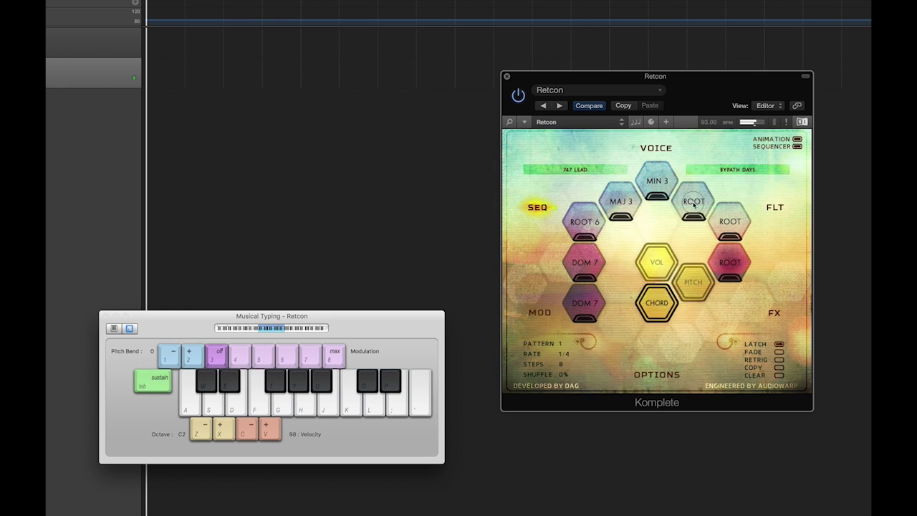
pyautogui.click(693, 201)
pyautogui.click(692, 268)
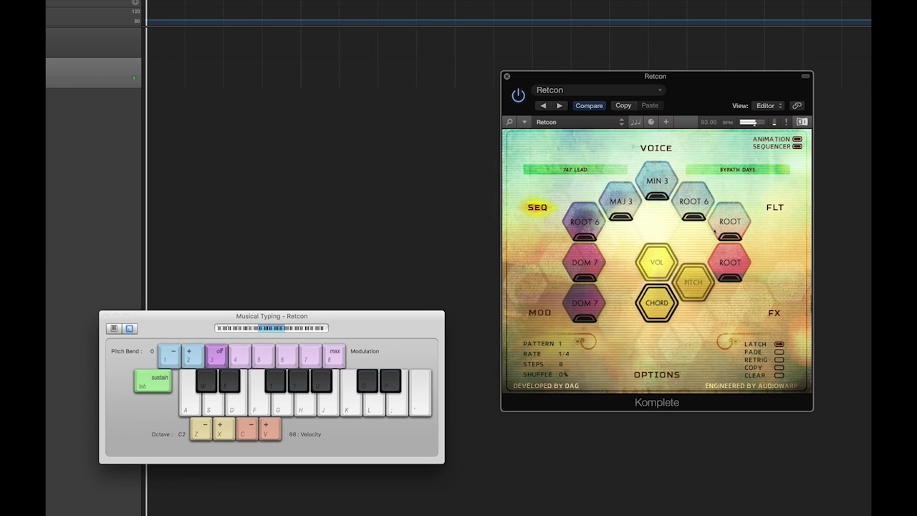
# Step: Set the chord of step 7 to Root 5 and step 8 to Sus 4, and slow the sequence rate to 1/1
pyautogui.click(727, 223)
pyautogui.click(731, 245)
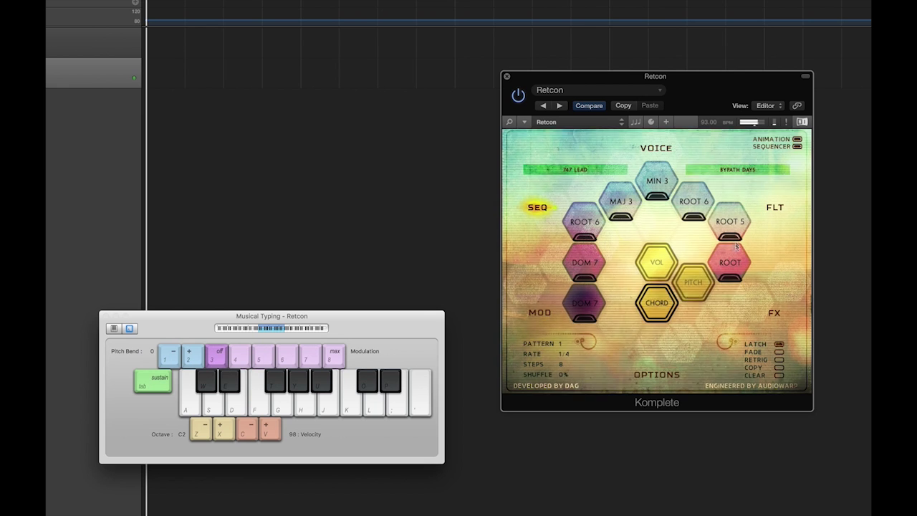
pyautogui.click(728, 223)
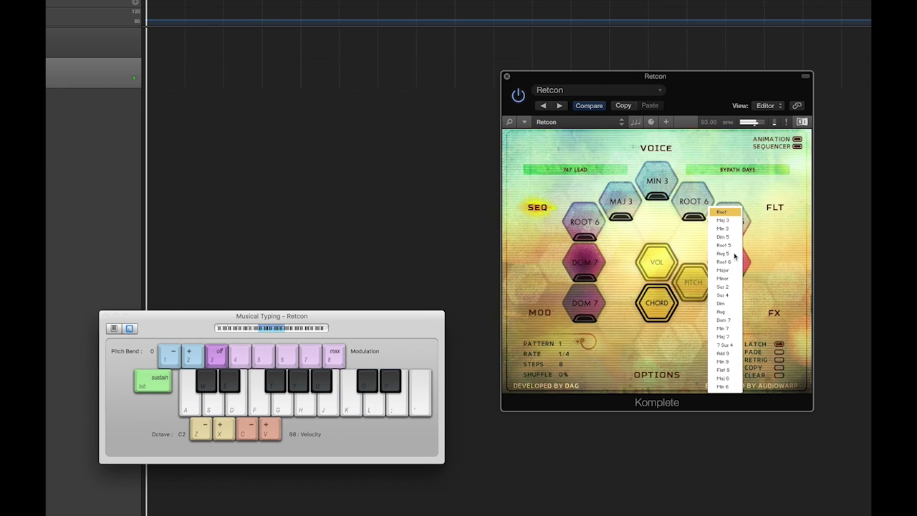
pyautogui.click(728, 294)
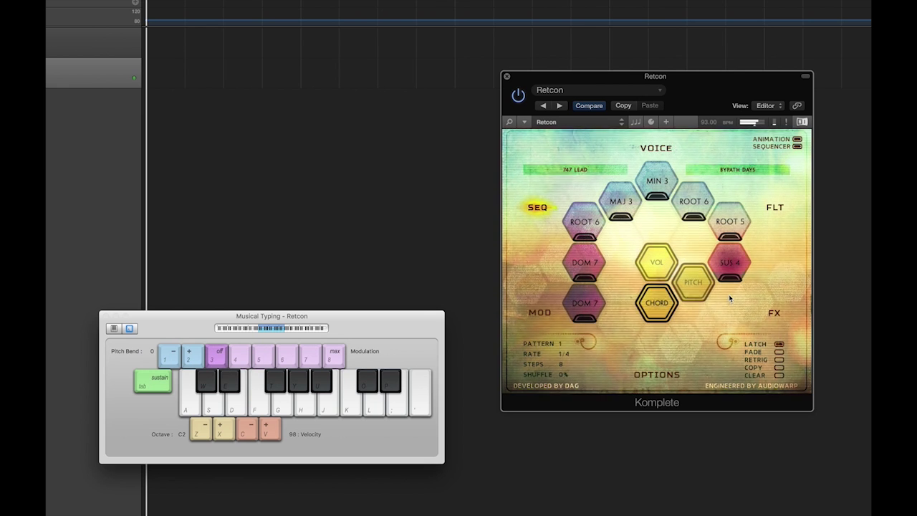
pyautogui.moveTo(564, 355); pyautogui.dragTo(564, 372)
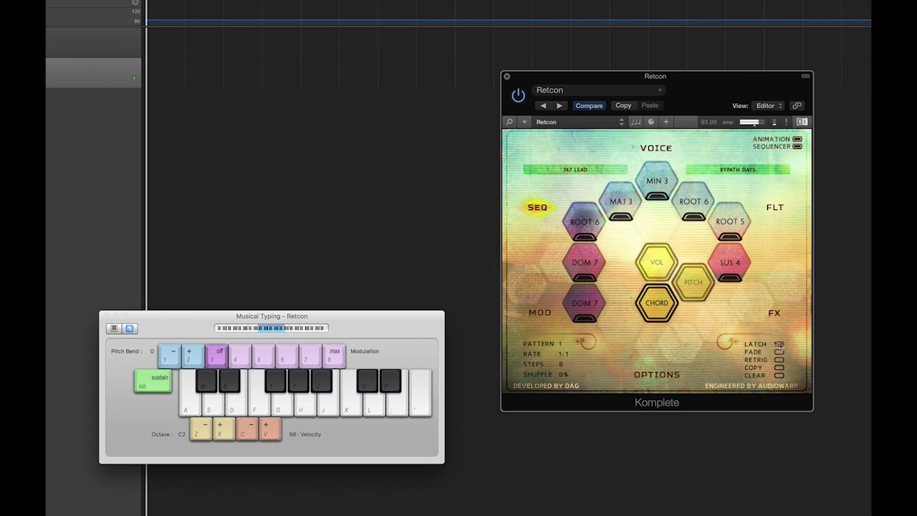
# Step: Lengthen V2 Release and set V1 Release to 79 on the voice page, and return to the sequencer
pyautogui.click(663, 152)
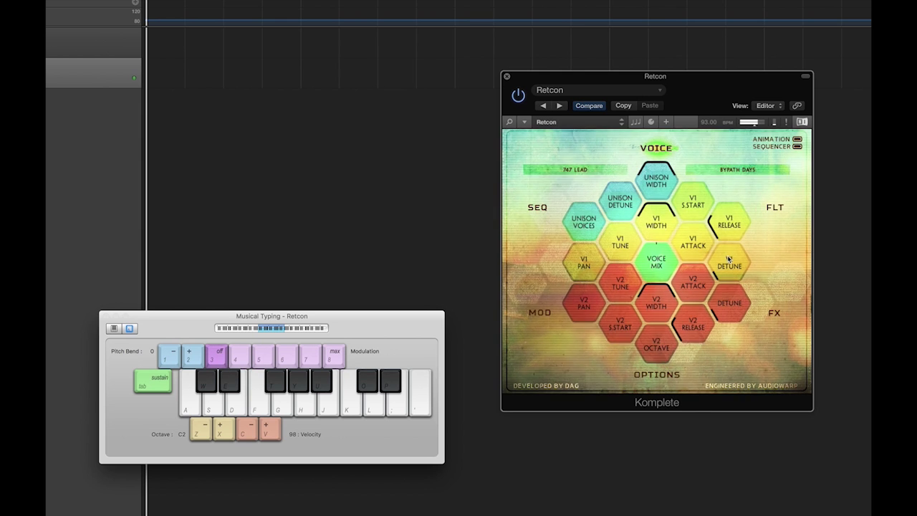
pyautogui.click(699, 319)
pyautogui.moveTo(699, 318); pyautogui.dragTo(733, 201)
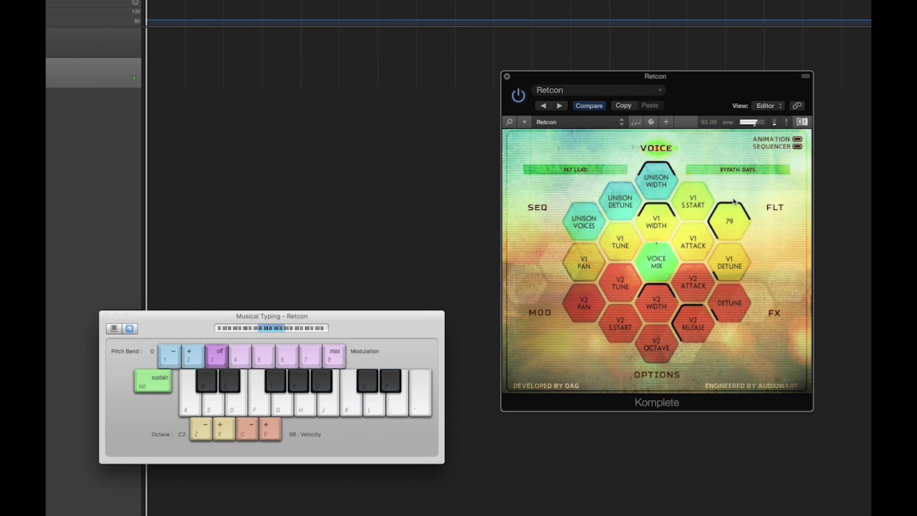
pyautogui.click(539, 208)
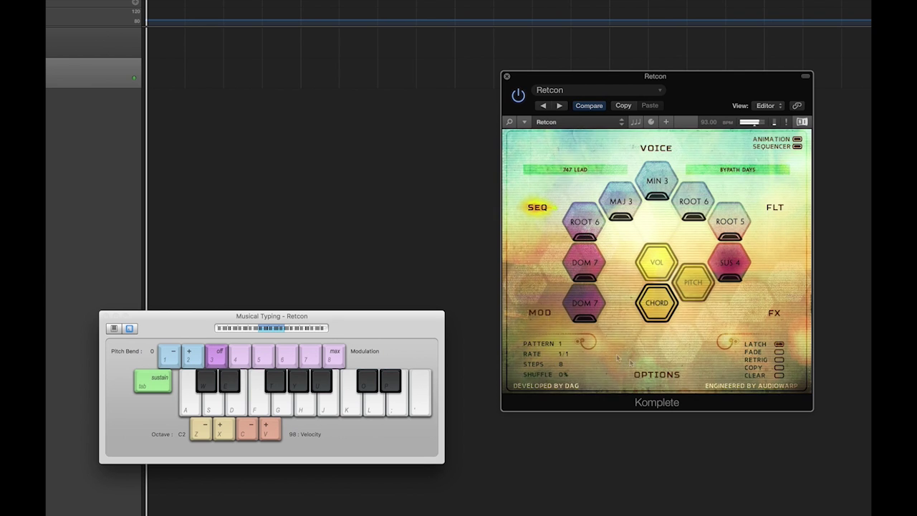
# Step: Set the hiss amount to 10 and S.Rate Depth to 0 on the modulation page
pyautogui.click(550, 315)
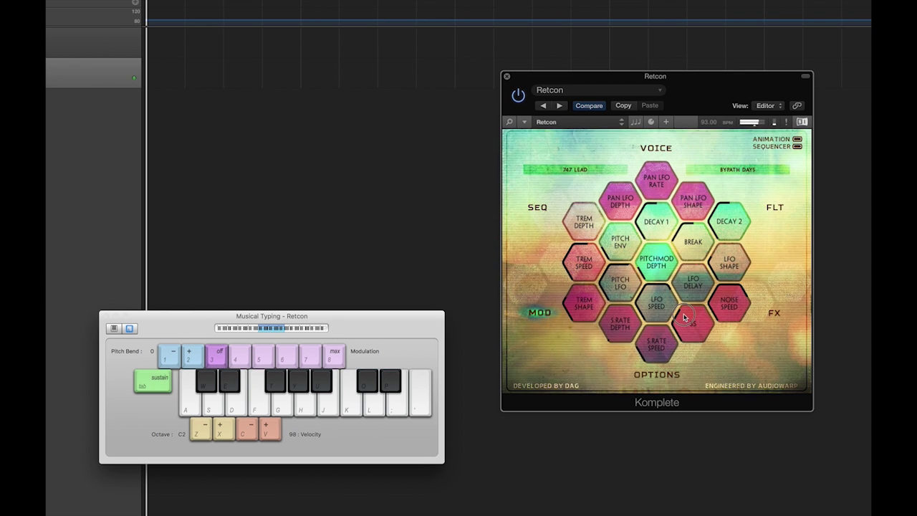
pyautogui.moveTo(685, 329); pyautogui.dragTo(685, 343)
pyautogui.moveTo(614, 327); pyautogui.dragTo(614, 347)
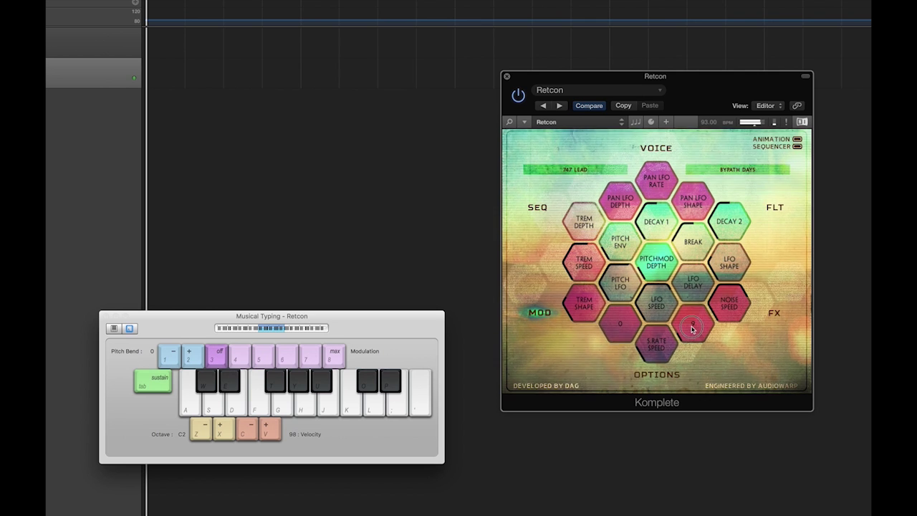
pyautogui.moveTo(692, 320); pyautogui.dragTo(693, 326)
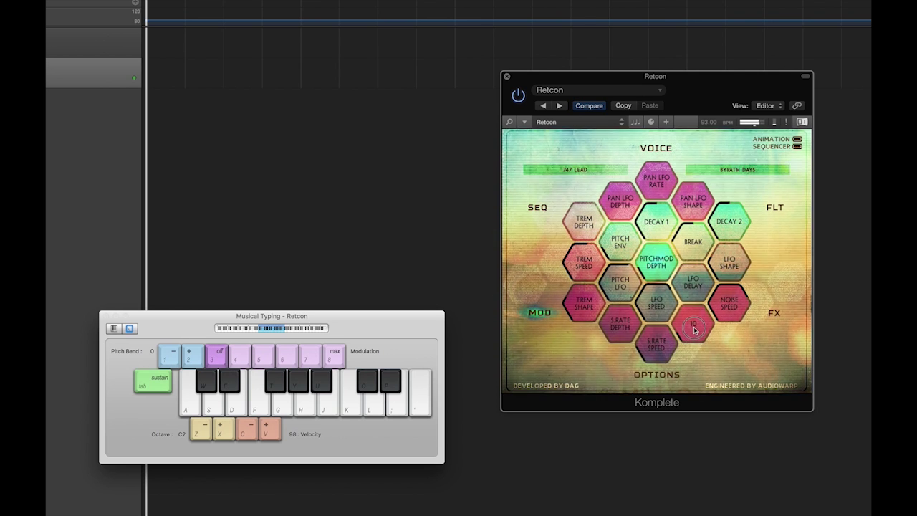
# Step: Lower the low-pass filter's cutoff on the filter page
pyautogui.click(774, 207)
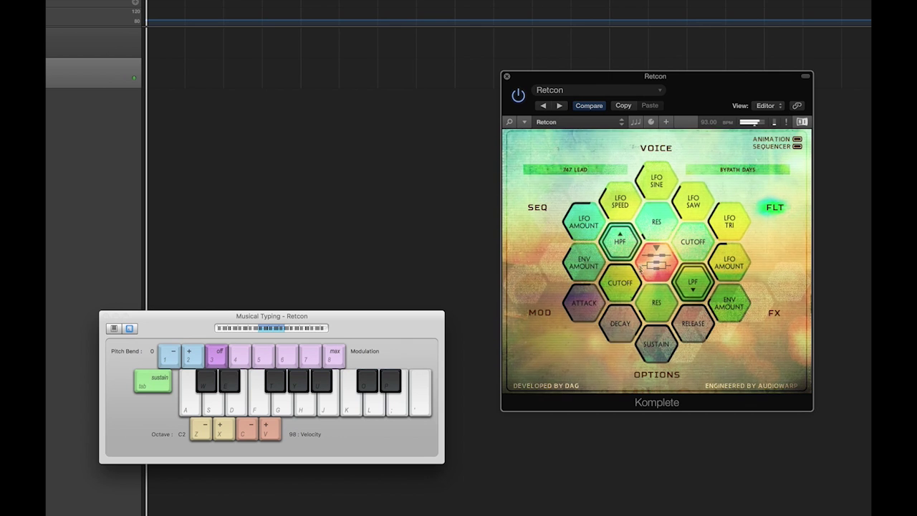
pyautogui.moveTo(630, 283); pyautogui.dragTo(632, 310)
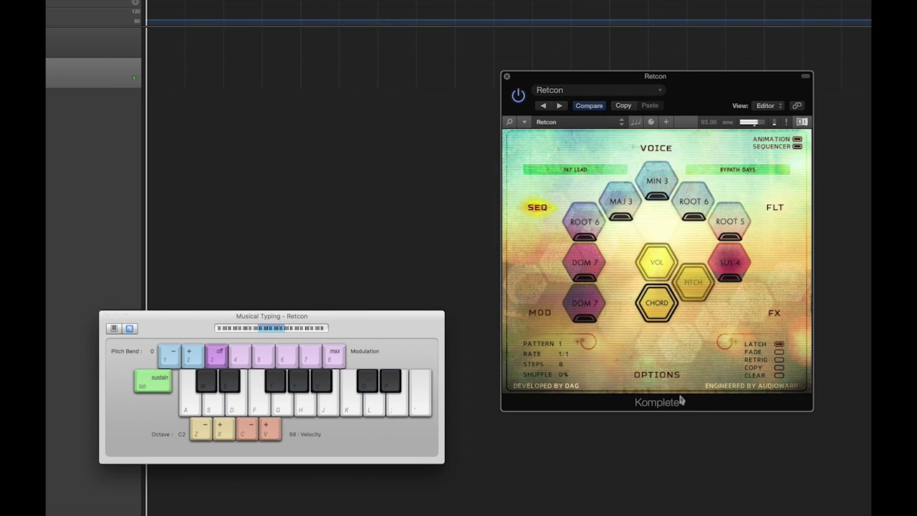
# Step: Show the quick parameter controls above the synth and look through the Voice 2, filter routing, filter envelope and filter LFO pages
pyautogui.moveTo(719, 88); pyautogui.dragTo(717, 73)
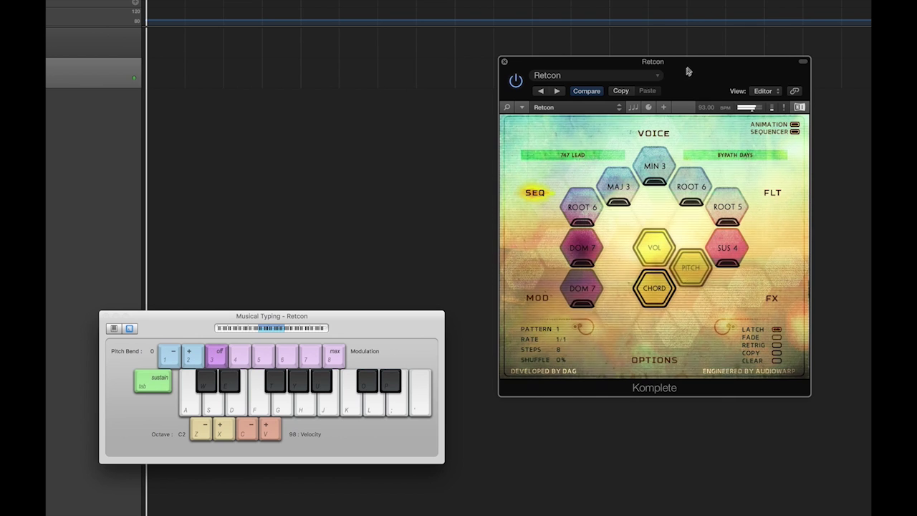
pyautogui.click(649, 108)
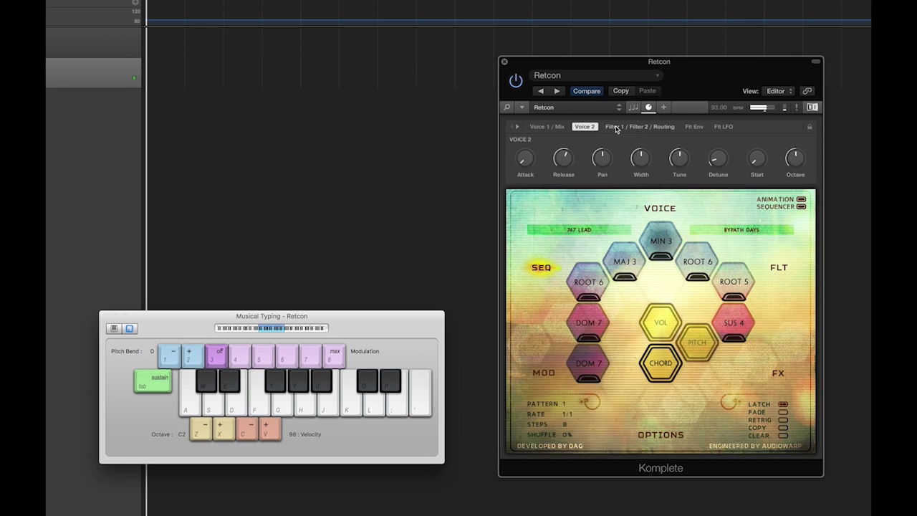
pyautogui.click(614, 127)
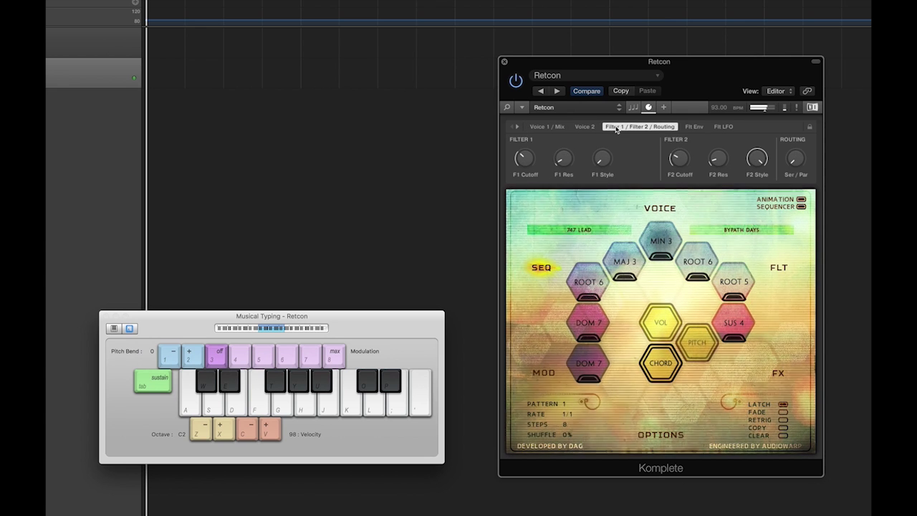
pyautogui.click(692, 127)
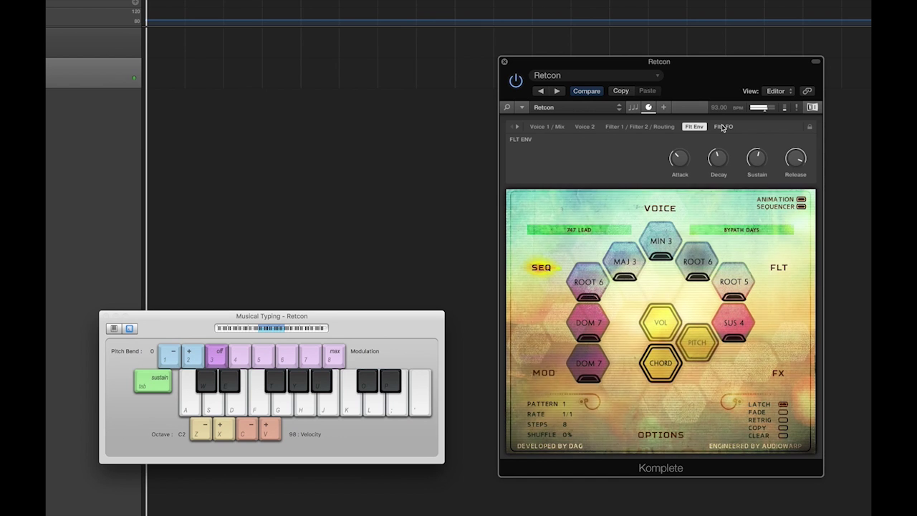
pyautogui.click(722, 127)
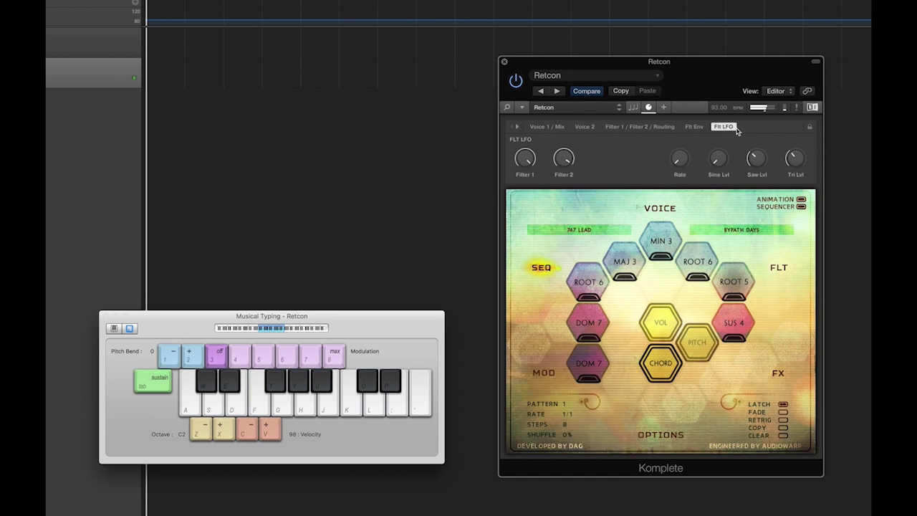
# Step: Look through the Distortion / S. Rate / Noise, EQ / EQ Level / Shape and Flanger / Delay / Reverb parameter pages
pyautogui.click(517, 127)
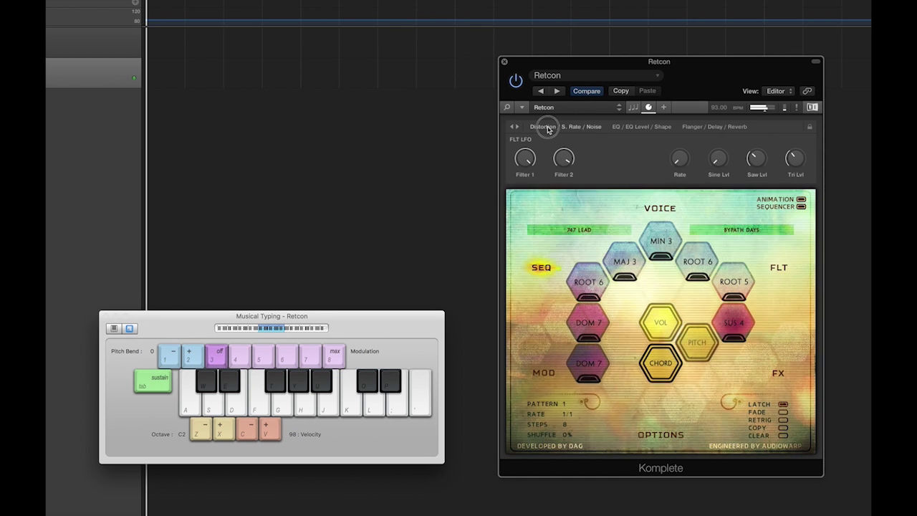
pyautogui.click(546, 127)
pyautogui.click(629, 127)
pyautogui.click(686, 128)
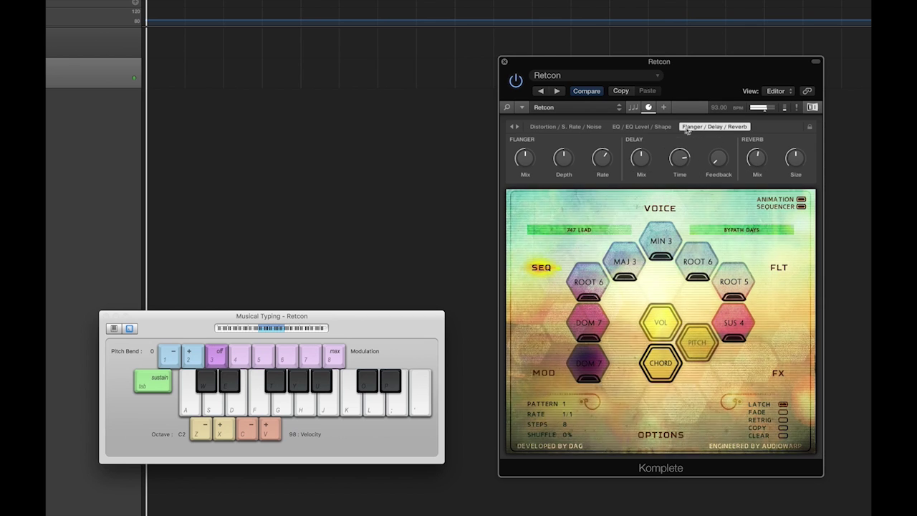
pyautogui.moveTo(684, 81); pyautogui.dragTo(677, 62)
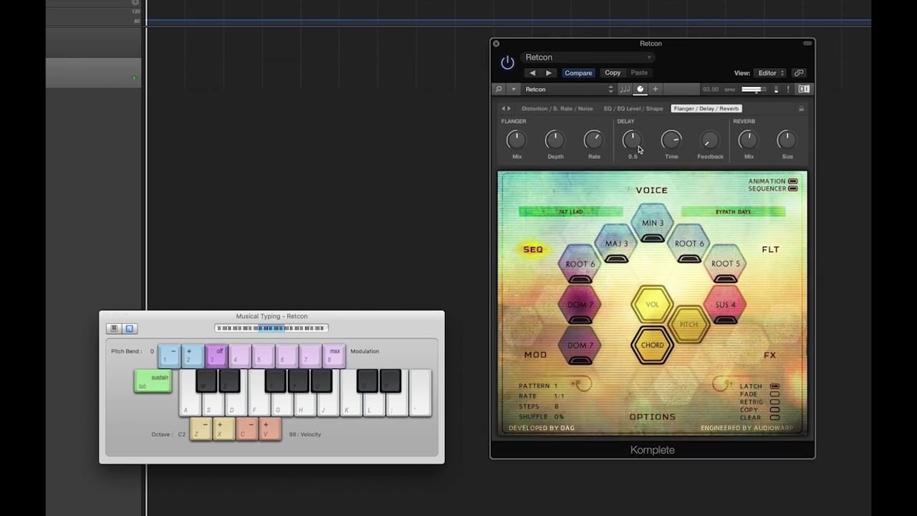